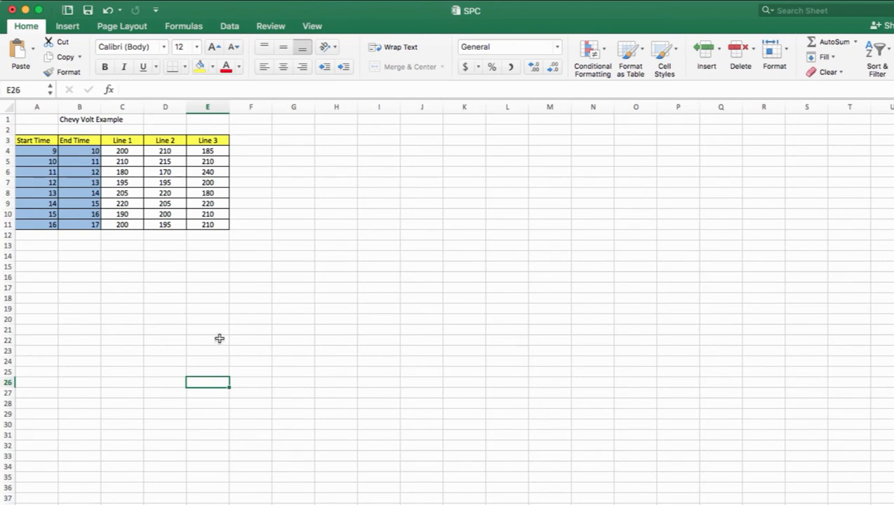
click(205, 358)
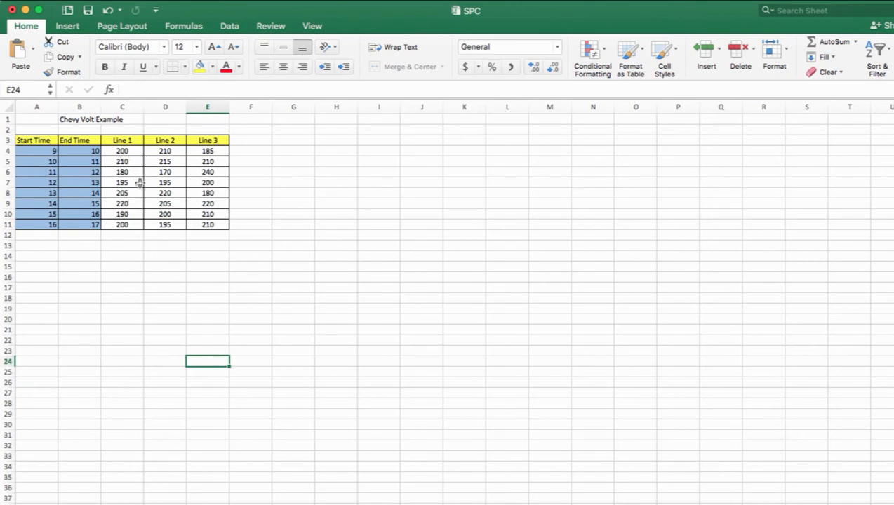
click(130, 150)
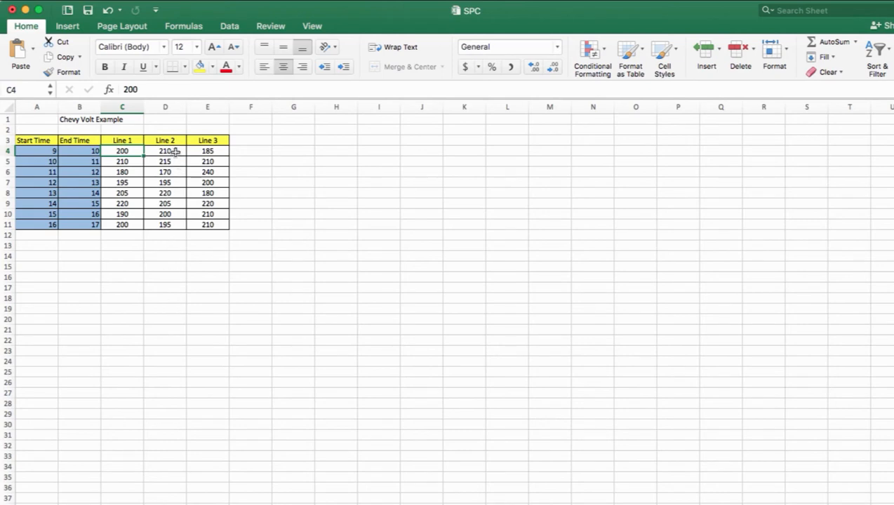
click(218, 149)
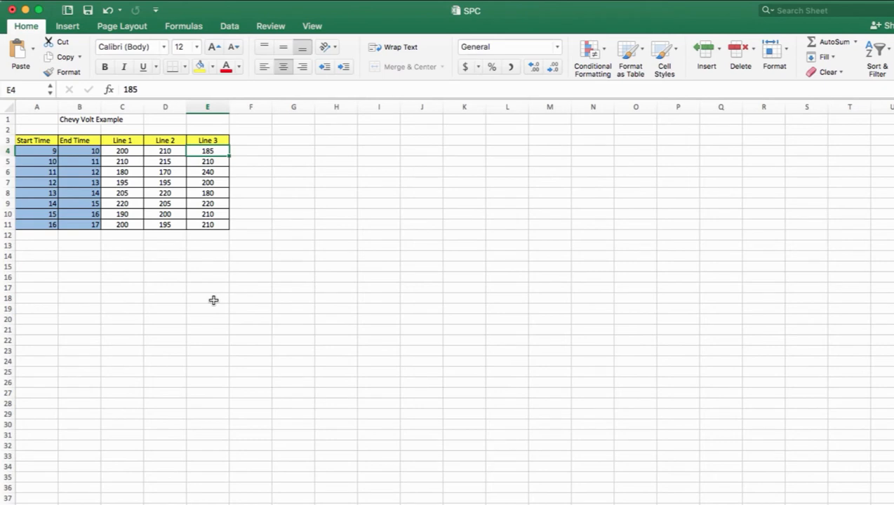
Add the column header "Mean" in cell F3, beside the Line 3 header
click(255, 142)
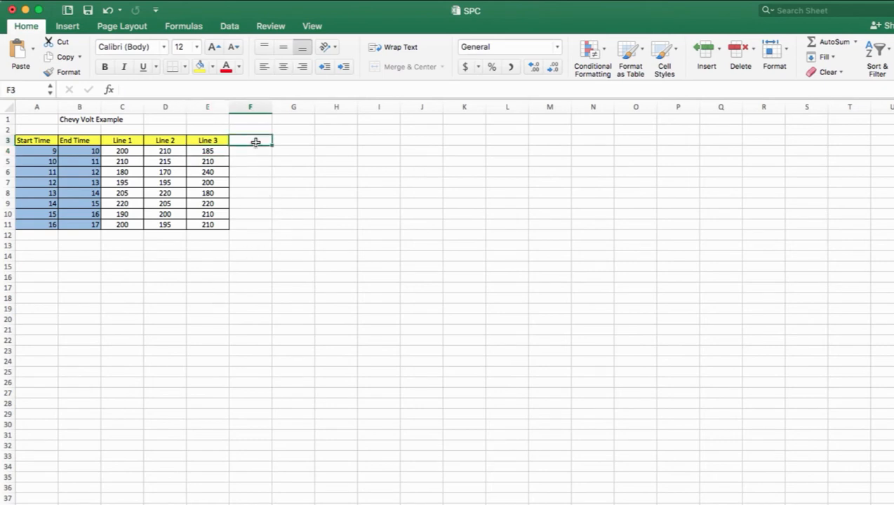
text(Mean)
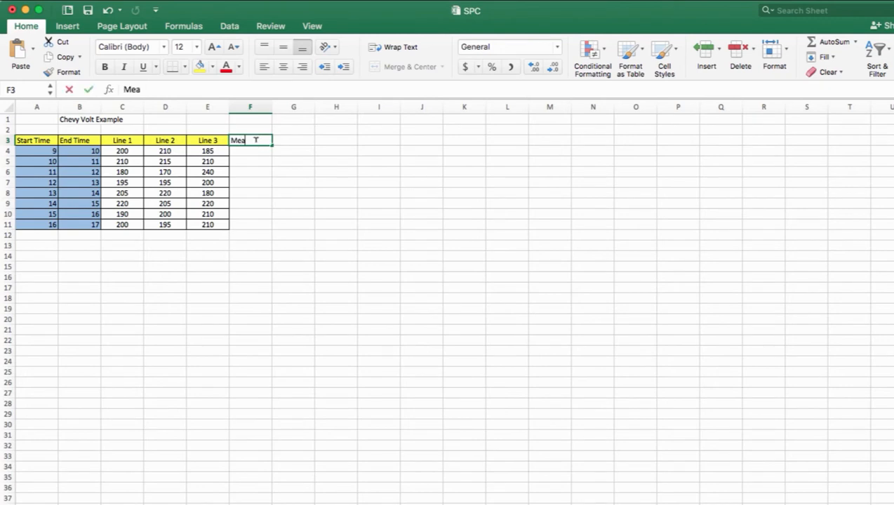
key(Return)
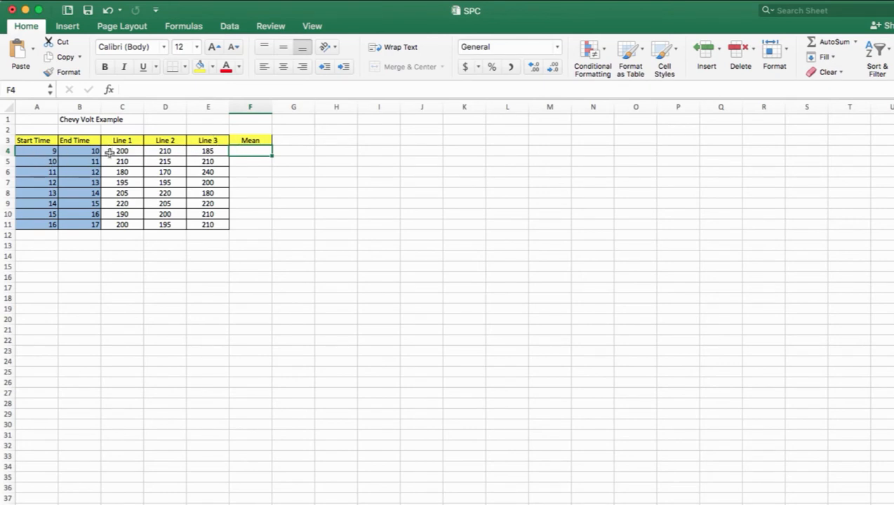
Calculate the hourly mean in F4 with =AVERAGE(C4:E4) and fill the formula down to F11
text(=average)
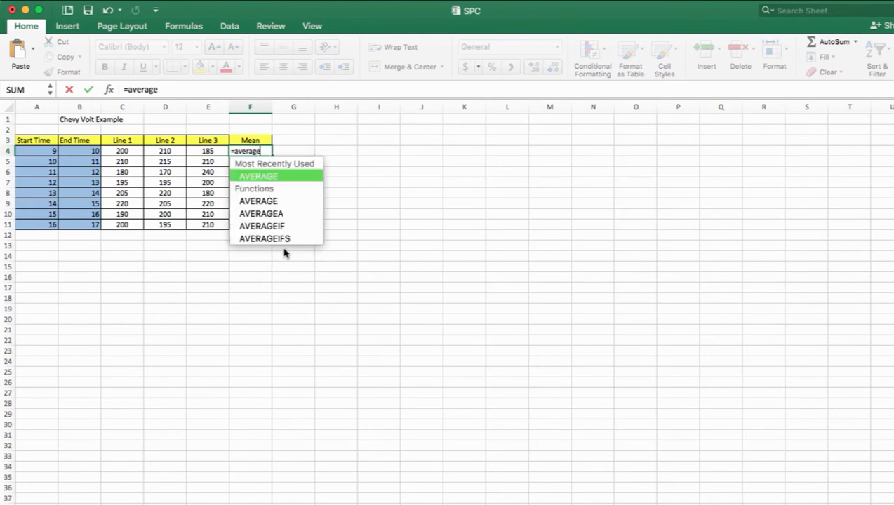
text(()
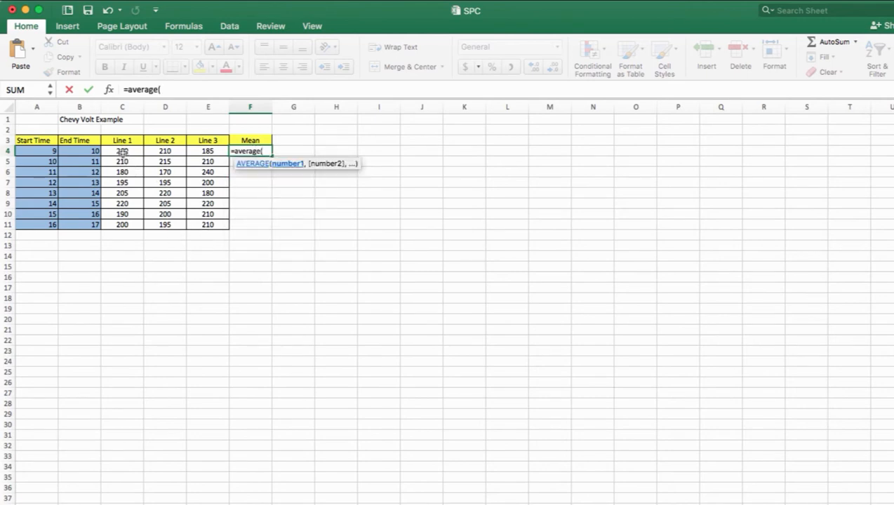
drag(122, 151, 202, 150)
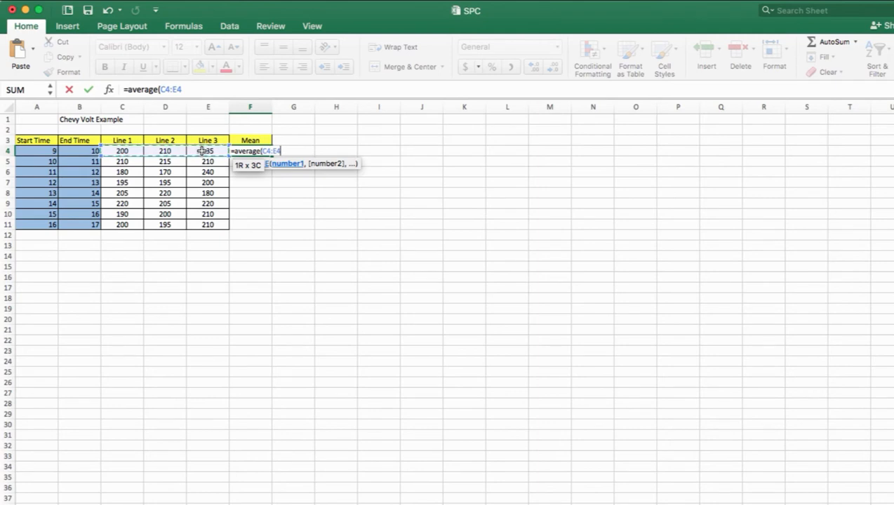
text())
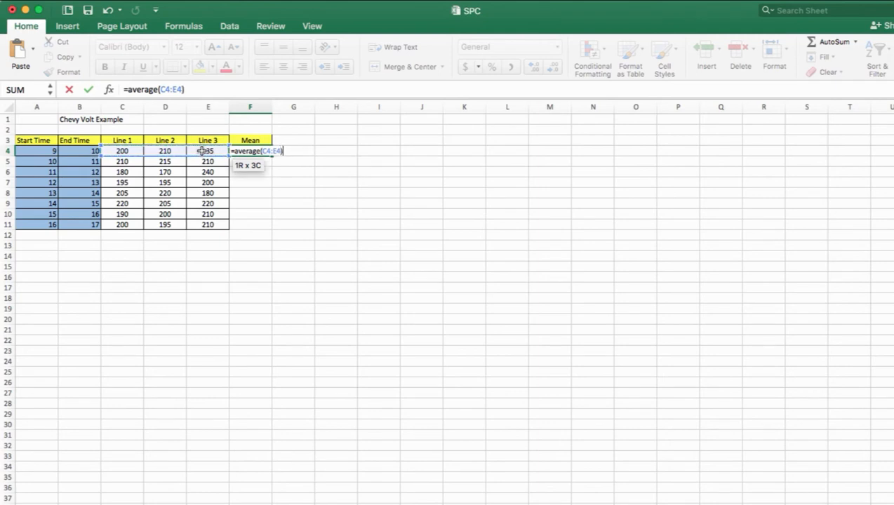
key(Return)
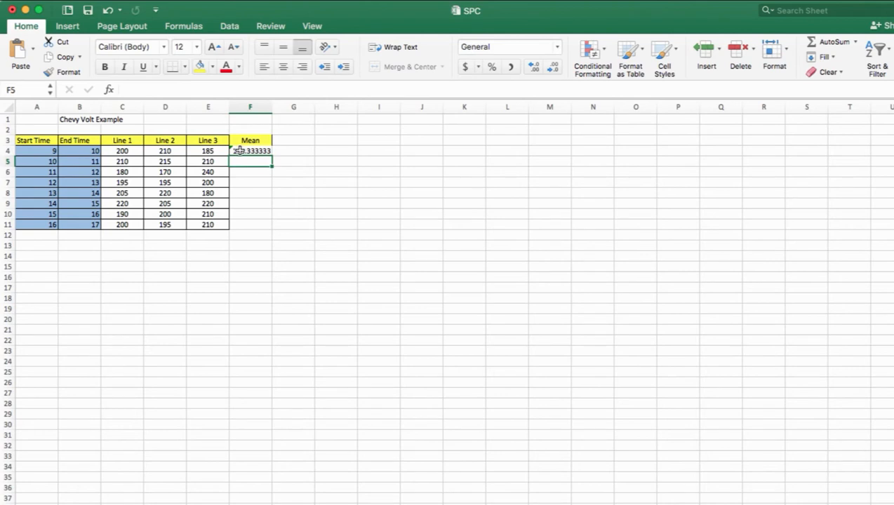
click(238, 150)
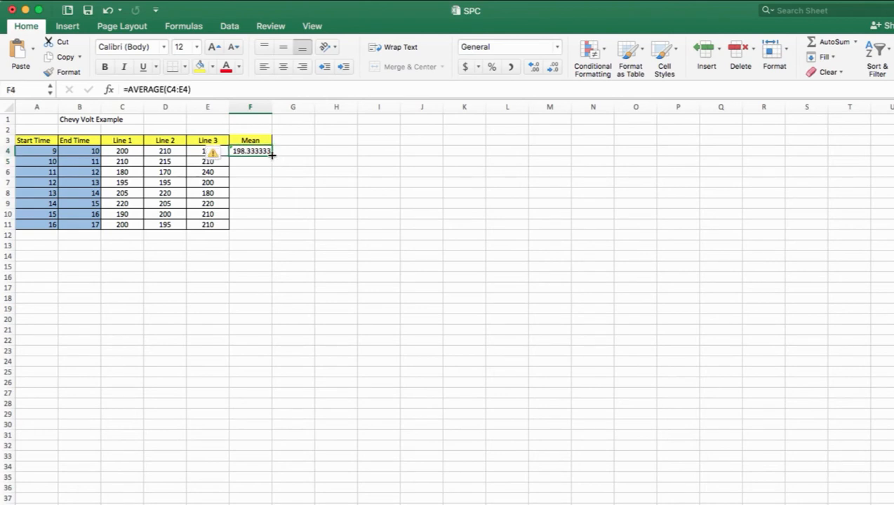
drag(271, 155, 272, 231)
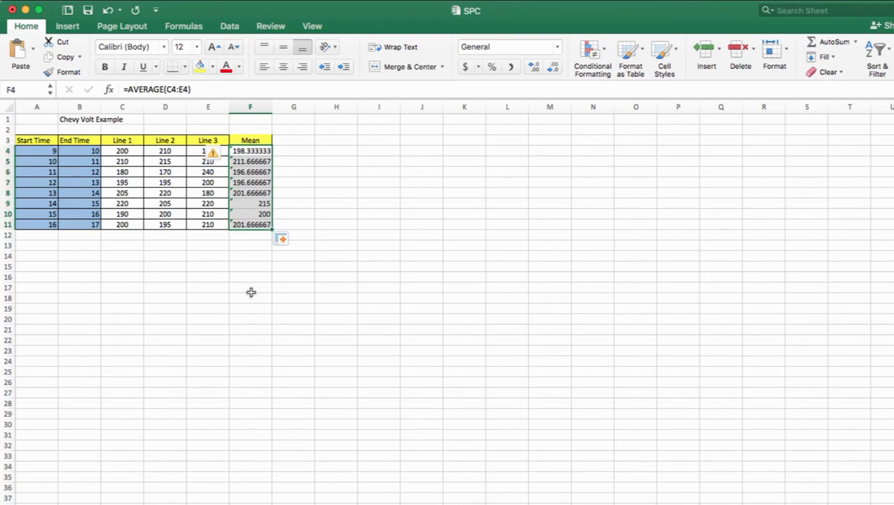
Add the column header "Range" in cell G3, beside the Mean header
click(288, 139)
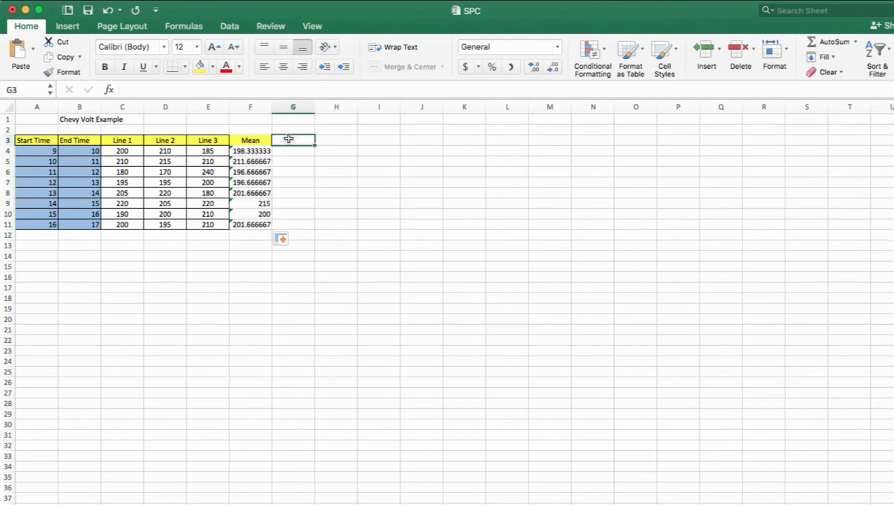
text(Rnage)
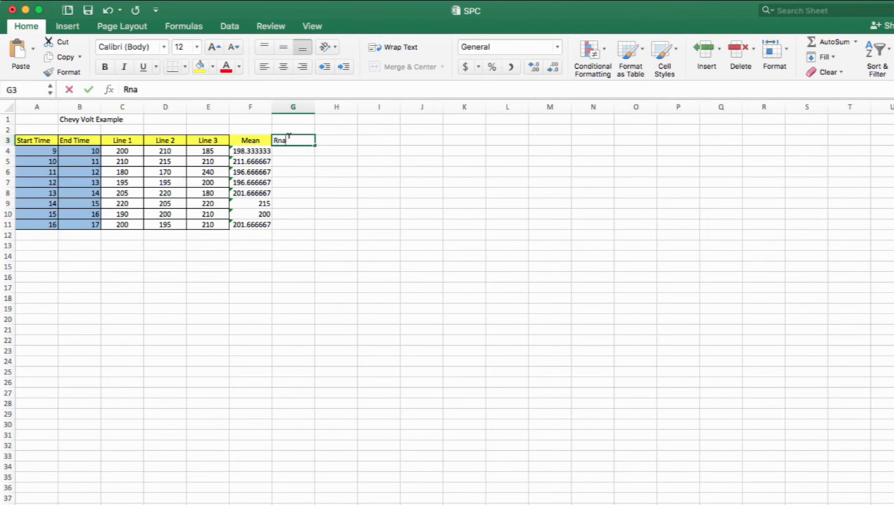
key(Return)
click(288, 138)
text(Range)
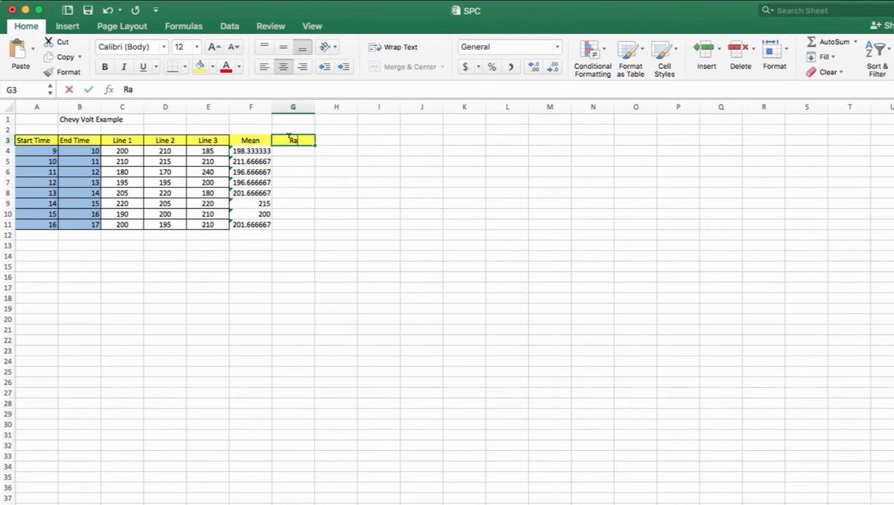
key(Return)
Calculate the hourly range in G4 with =MAX(C4:E4)-MIN(C4:E4) and fill the formula down to G11
text(=)
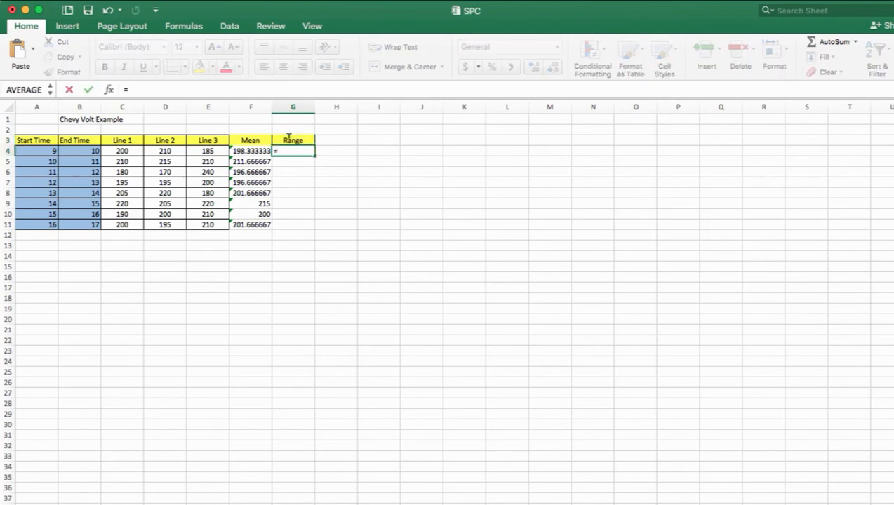
text(Max()
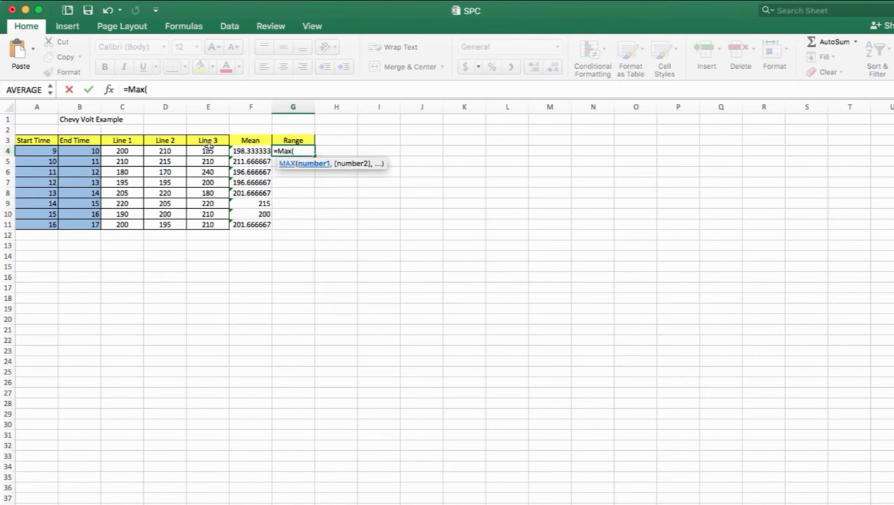
drag(122, 150, 197, 149)
text()-min()
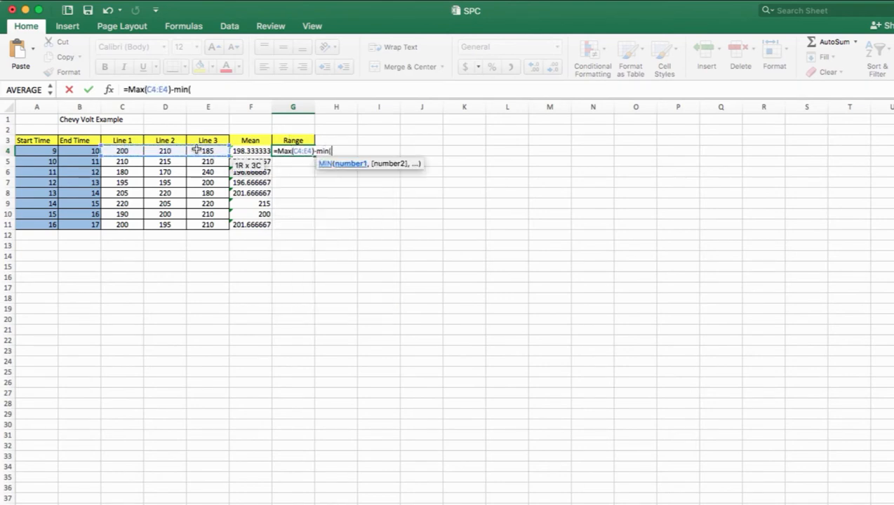
drag(124, 150, 197, 145)
text())
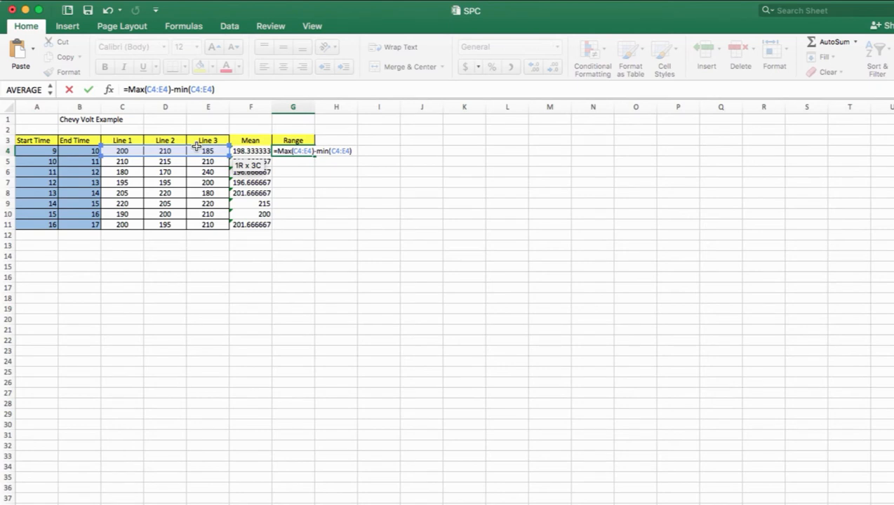
key(Return)
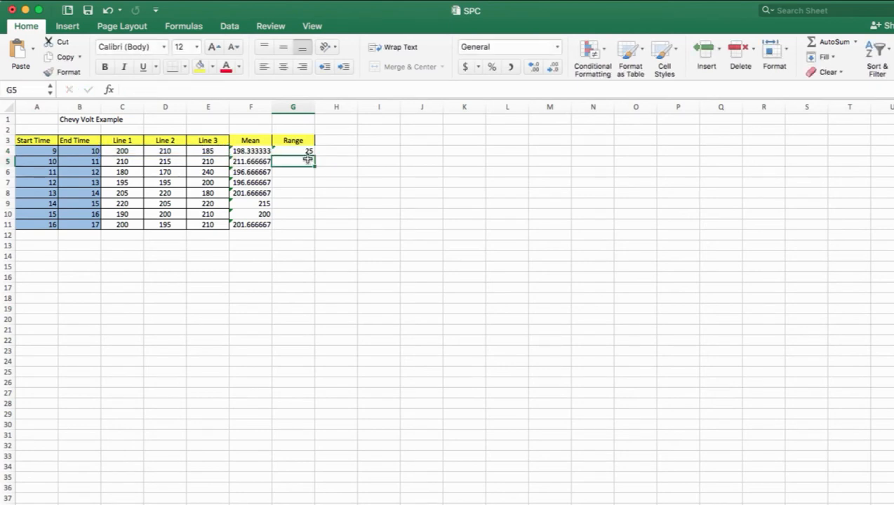
click(302, 151)
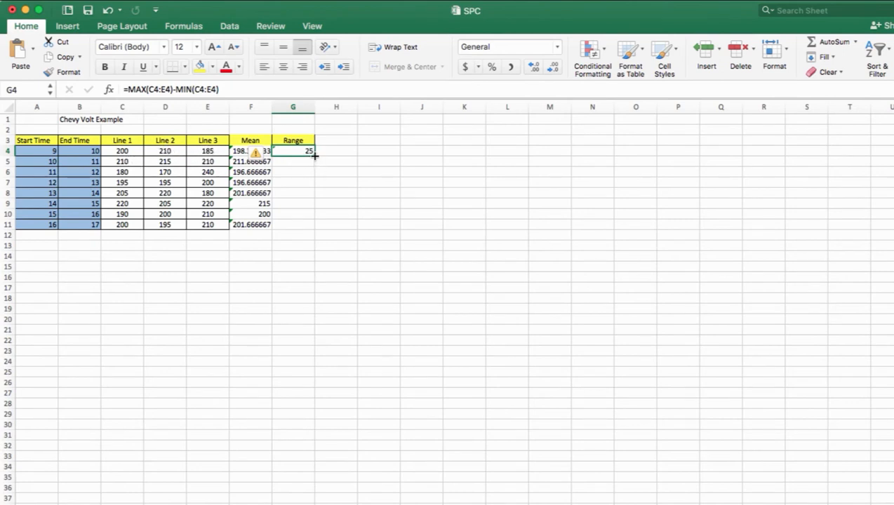
drag(315, 156, 314, 227)
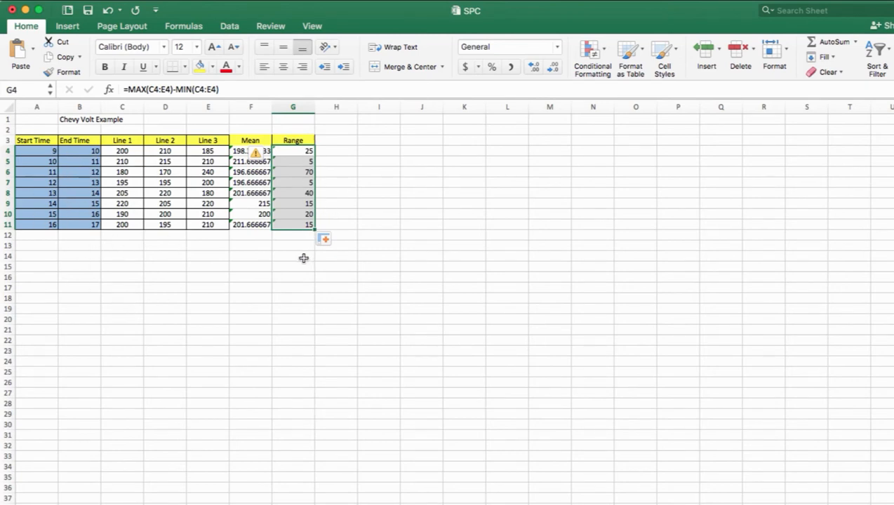
Enter the label "X double bar" in cell E12, below the Line 3 data
click(217, 237)
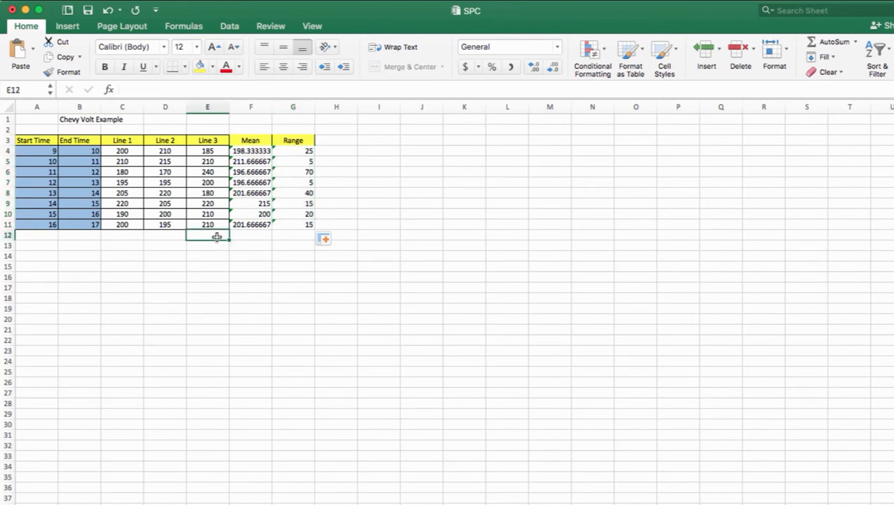
text(X doub)
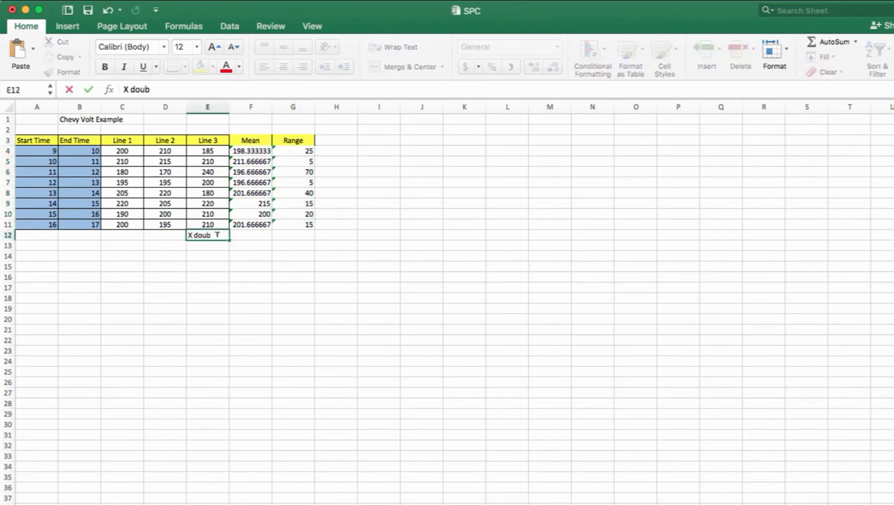
text(le bar)
key(Return)
Calculate the average of the hourly means in F12 with =AVERAGE(F4:F11) and check the formula's range
key(Right)
key(Up)
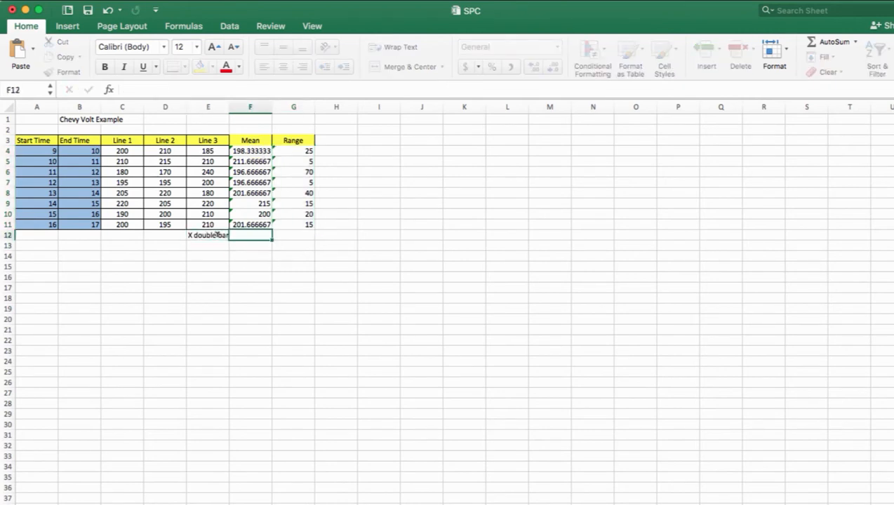
text(=)
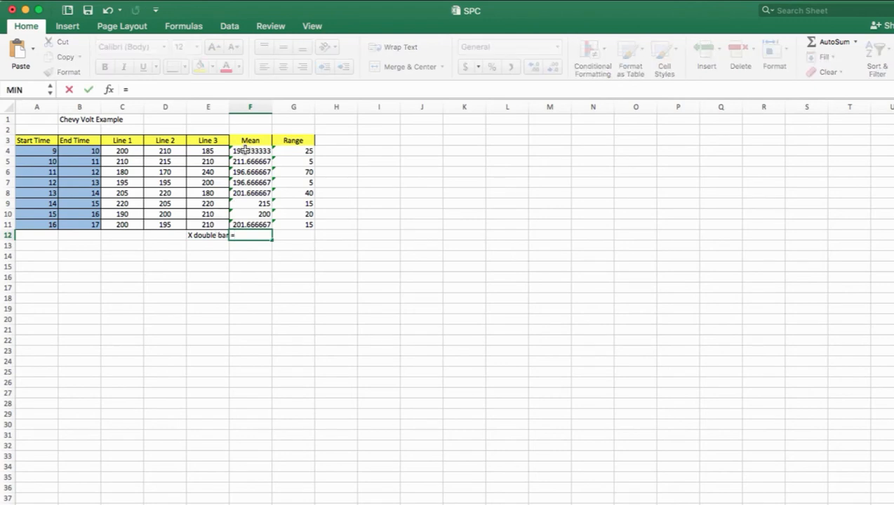
text(average()
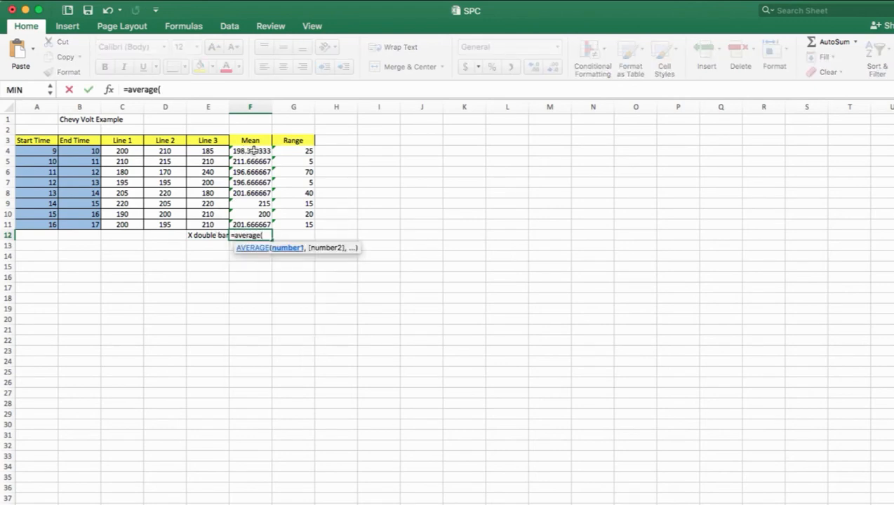
click(253, 150)
drag(252, 150, 251, 221)
key(Return)
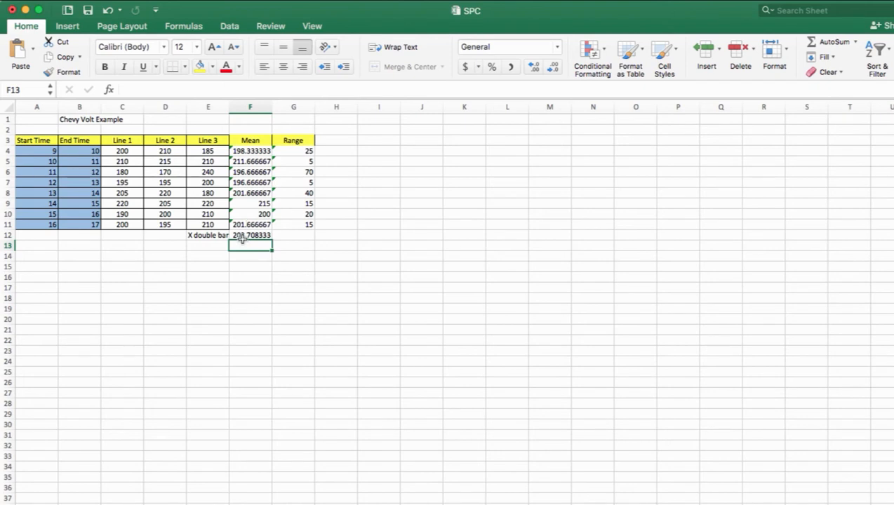
double_click(241, 236)
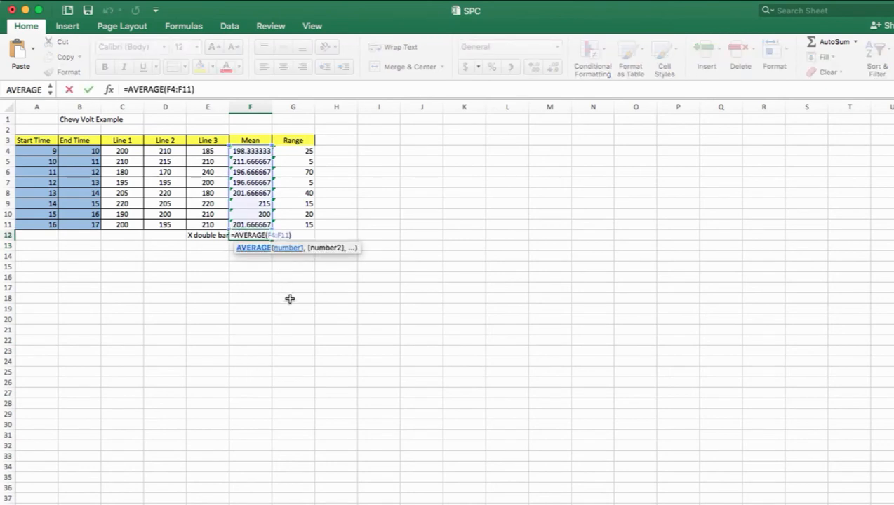
key(Return)
Calculate the average range in G12 with =AVERAGE(G4:G11) and label it "R bar" in H12
key(Up)
key(Right)
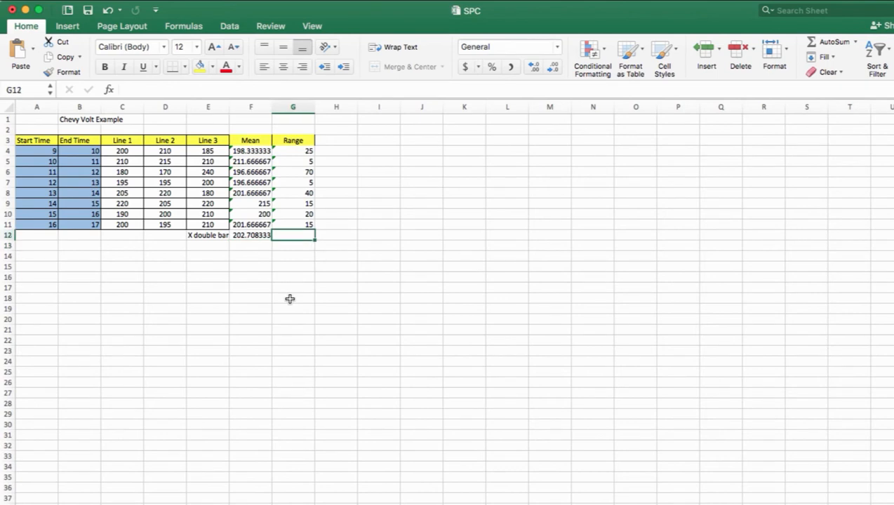
text(=average()
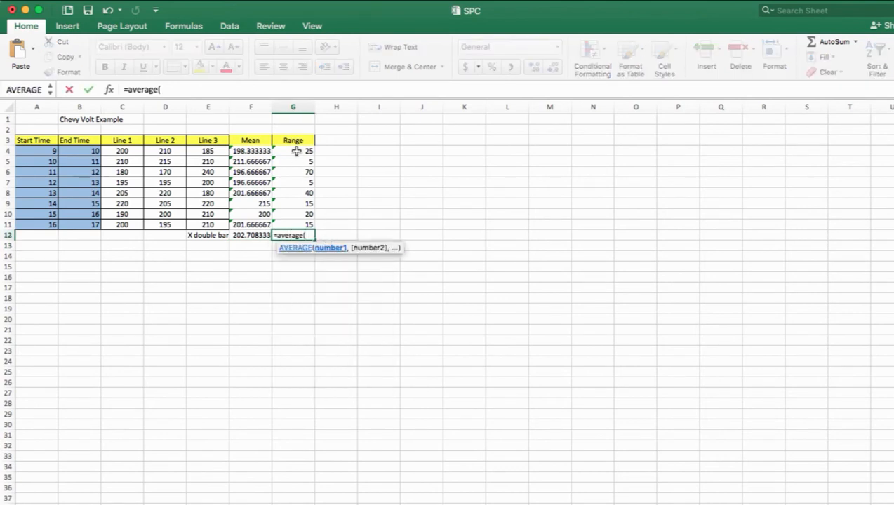
drag(295, 150, 295, 223)
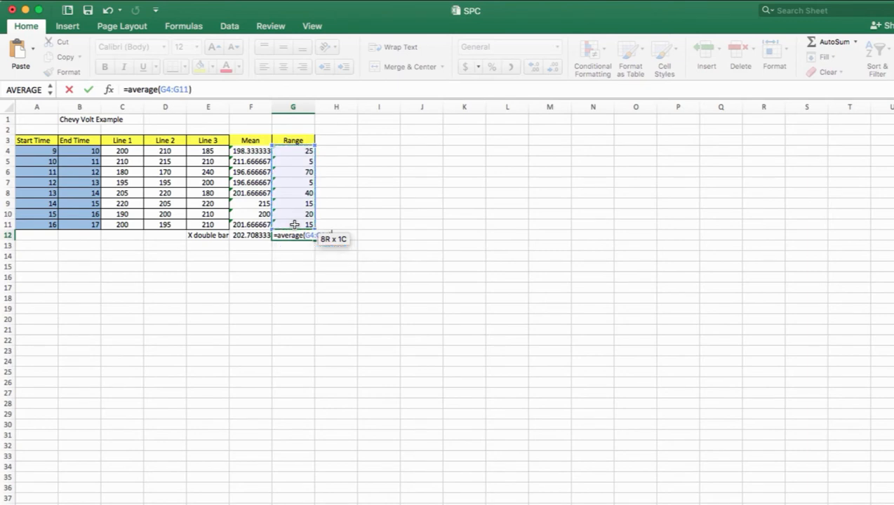
key(Return)
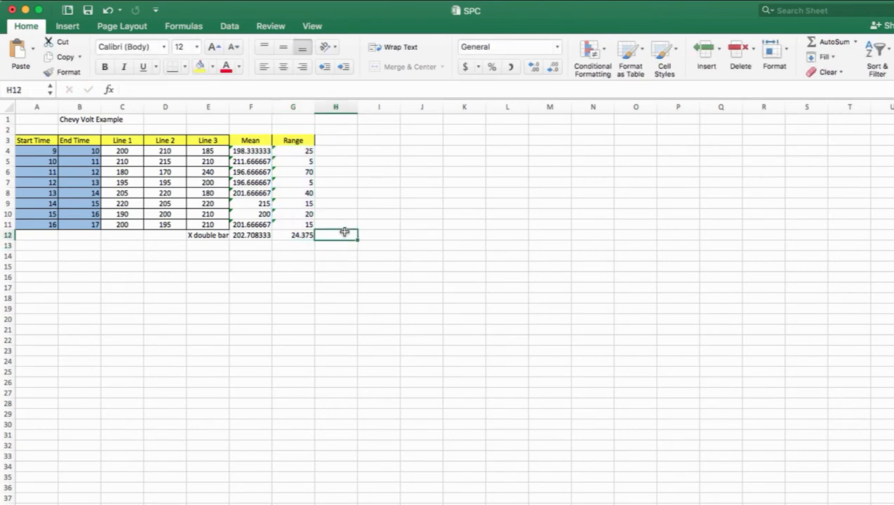
text(R bar)
key(Return)
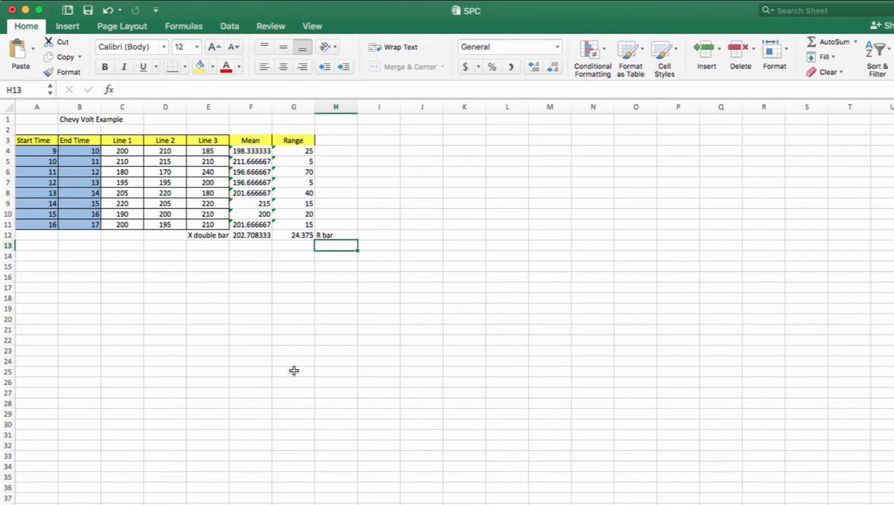
Enter the section heading "X double bar" in cell E15, below the data table
click(215, 267)
text(X double bar)
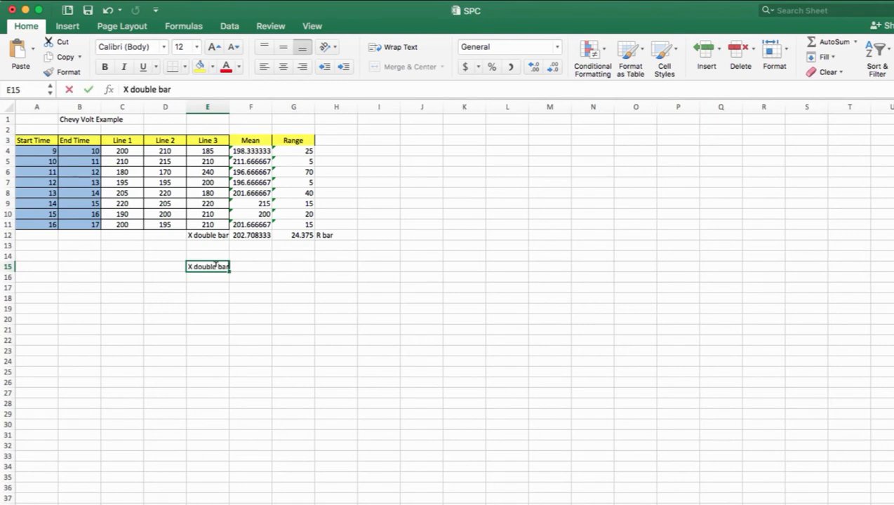
key(Return)
Enter the row labels "X double bar", "UCL" and "LCL" in cells F16 to F18
key(Right)
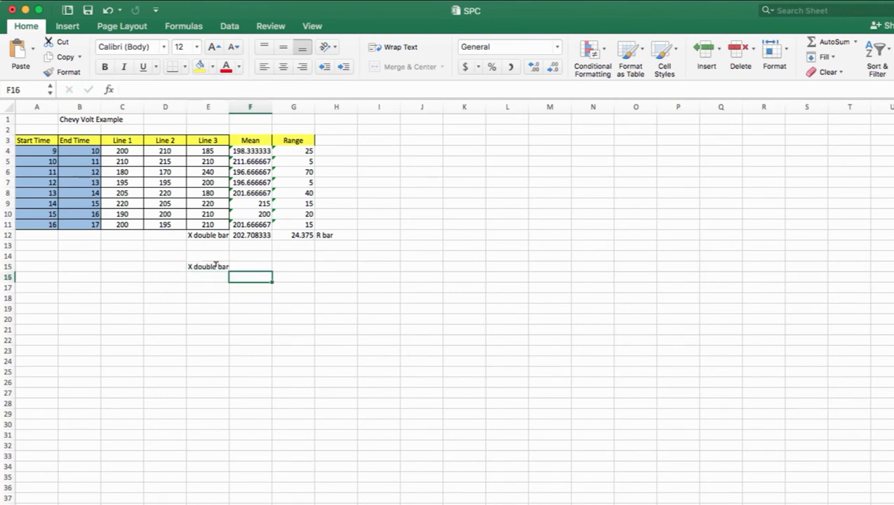
text(X dboule)
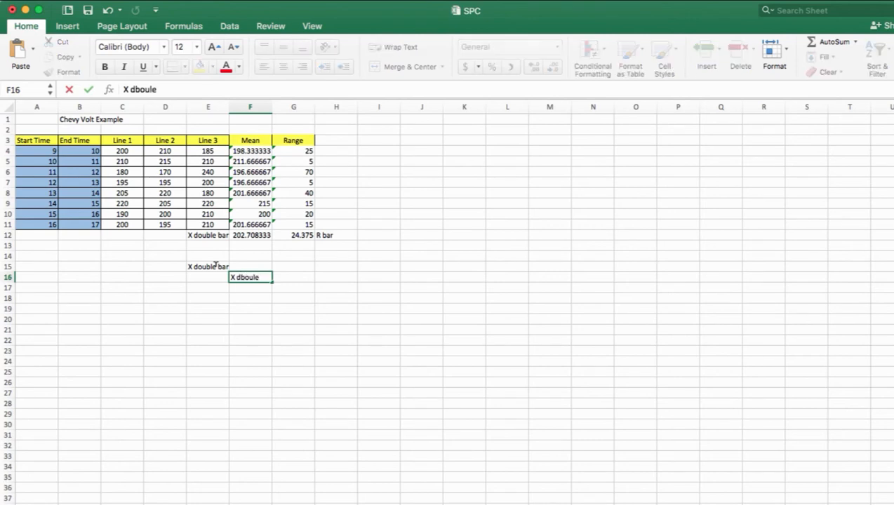
key(BackSpace)
key(BackSpace)
key(BackSpace)
key(BackSpace)
key(BackSpace)
text(ouble bar)
key(Return)
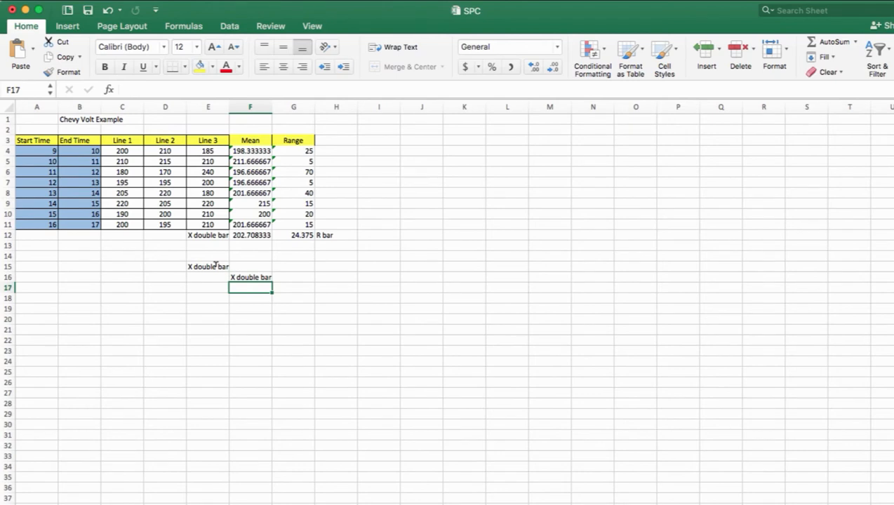
text(UCL)
key(Return)
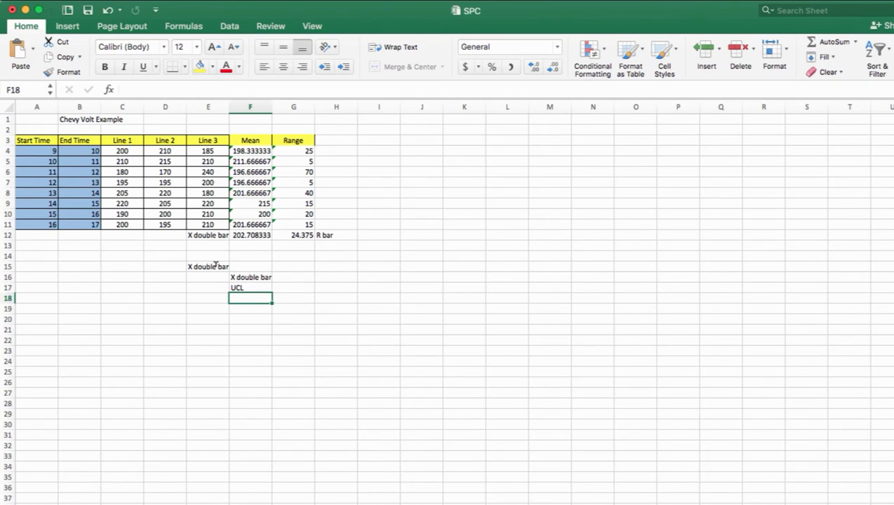
text(LCL)
key(Return)
Link G16 to the calculated X double bar with =F12
key(Right)
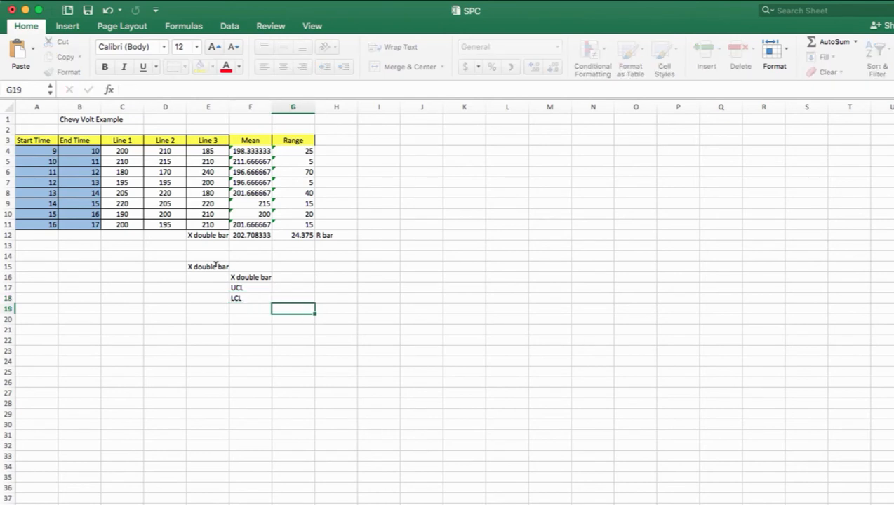
key(Up)
key(Up)
key(Up)
text(=)
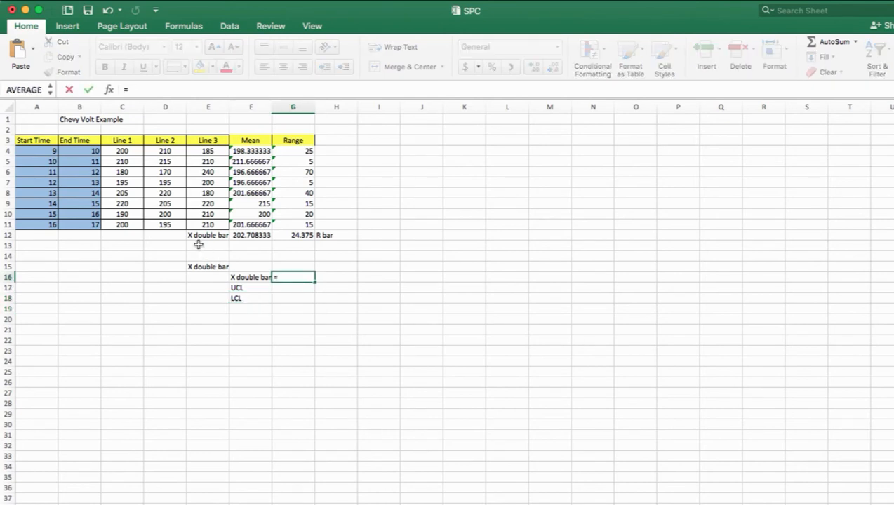
click(251, 234)
key(Return)
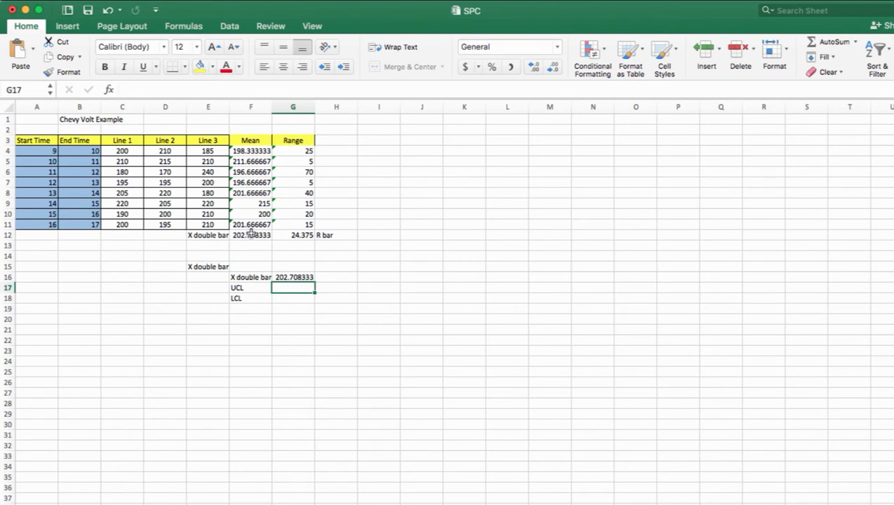
Enter "=X double bar + A2* Rbar" in G17 beside the UCL label
text(=)
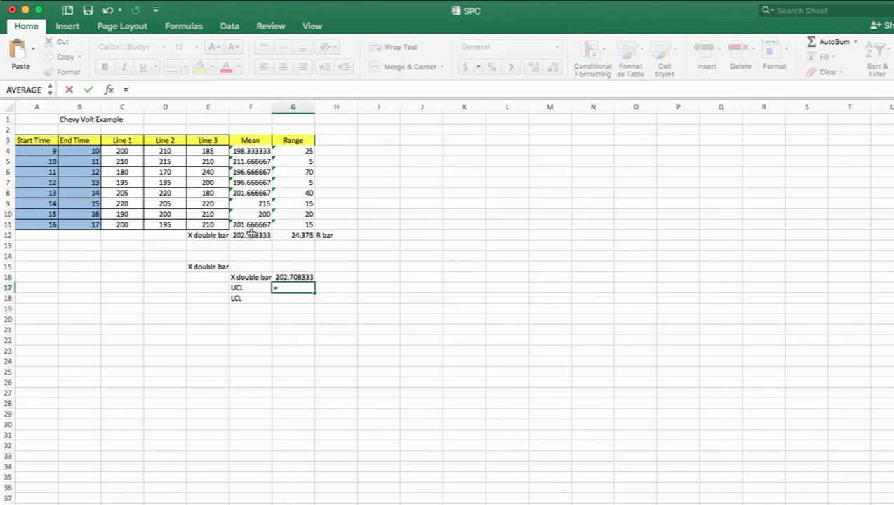
text(X dboule)
key(BackSpace)
key(BackSpace)
key(BackSpace)
key(BackSpace)
key(BackSpace)
text(oulbe)
key(BackSpace)
key(BackSpace)
key(BackSpace)
text(ble bar +)
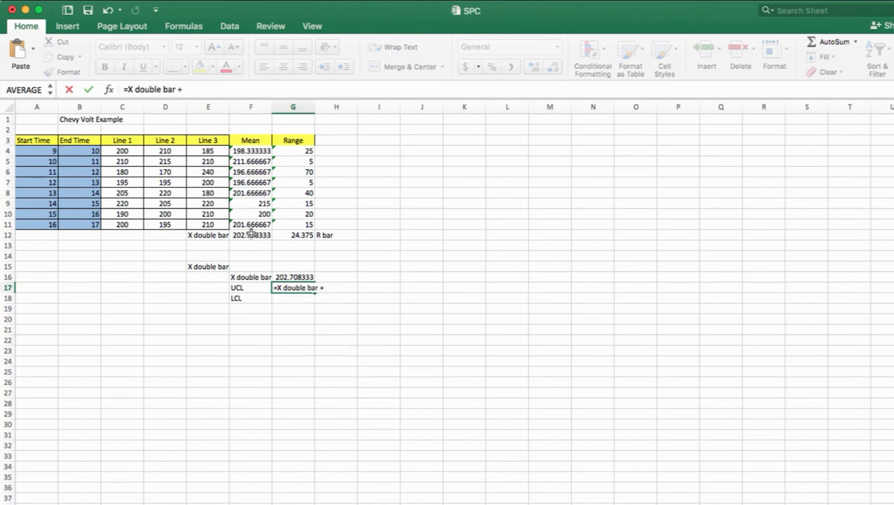
text( 2)
key(BackSpace)
text(A)
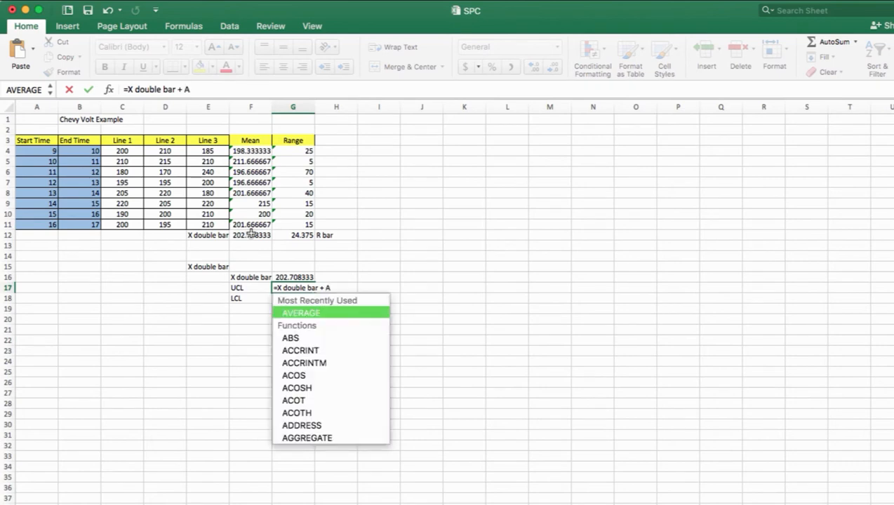
text(2* Rbar)
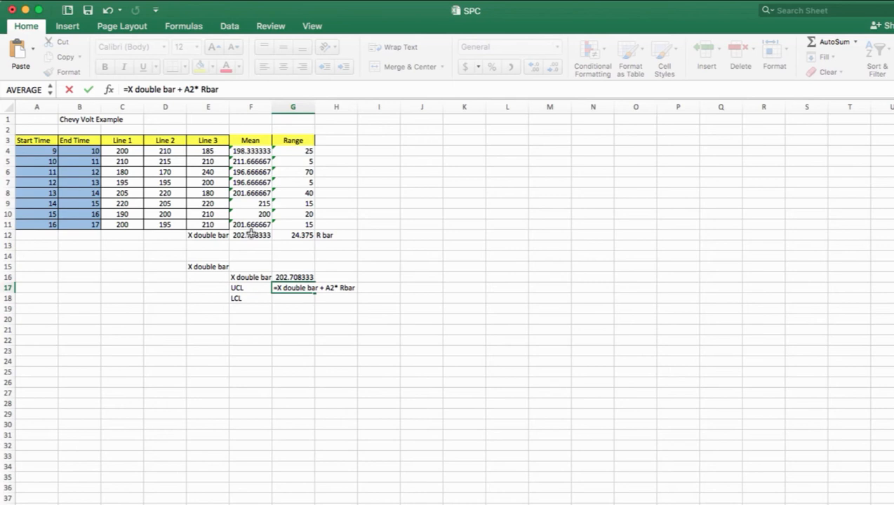
key(Return)
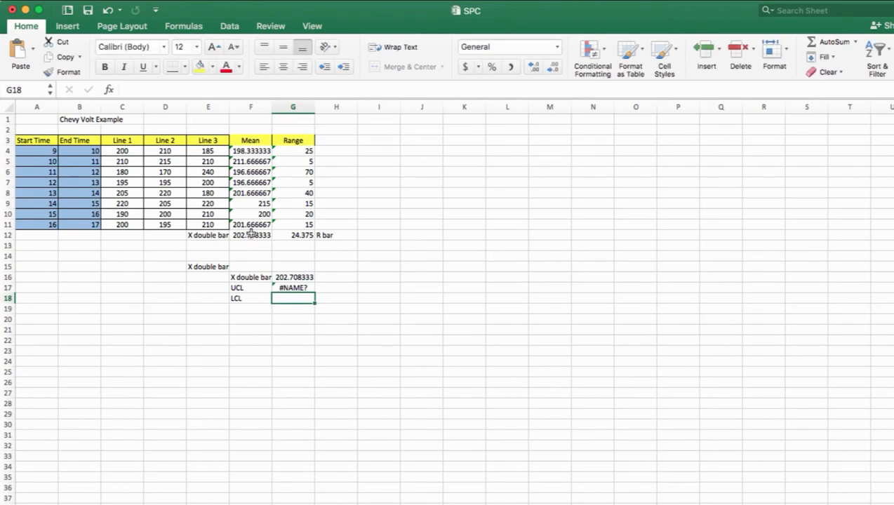
Remove the equals sign from the G17 entry so it reads as plain text "X double bar + A2* Rbar"
key(Up)
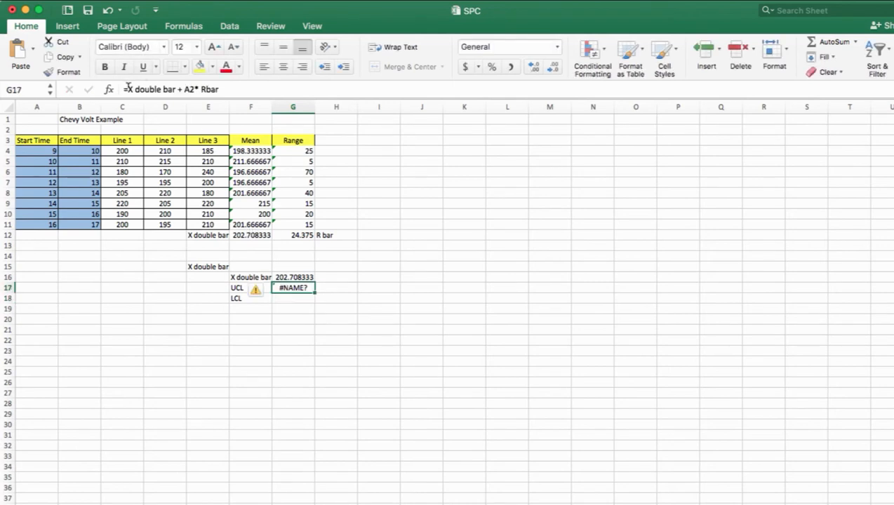
click(127, 87)
key(BackSpace)
key(Return)
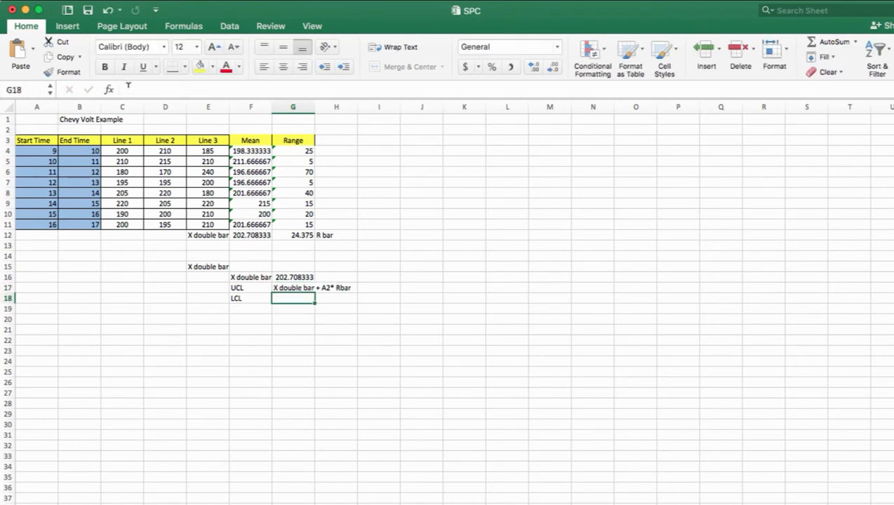
Enter the LCL expression "X doulbe bar - A2*Rbar" as text in G18
text(X dboule)
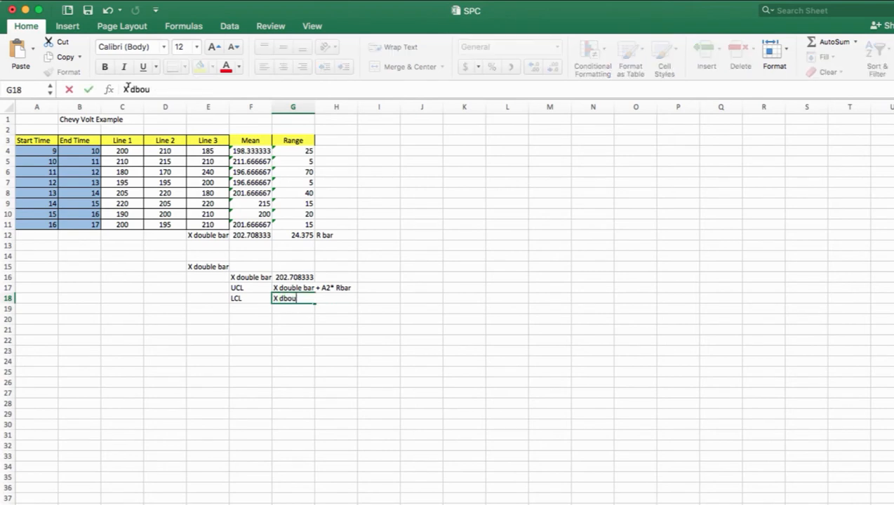
key(BackSpace)
key(BackSpace)
key(BackSpace)
key(BackSpace)
key(BackSpace)
text(oulbe ba)
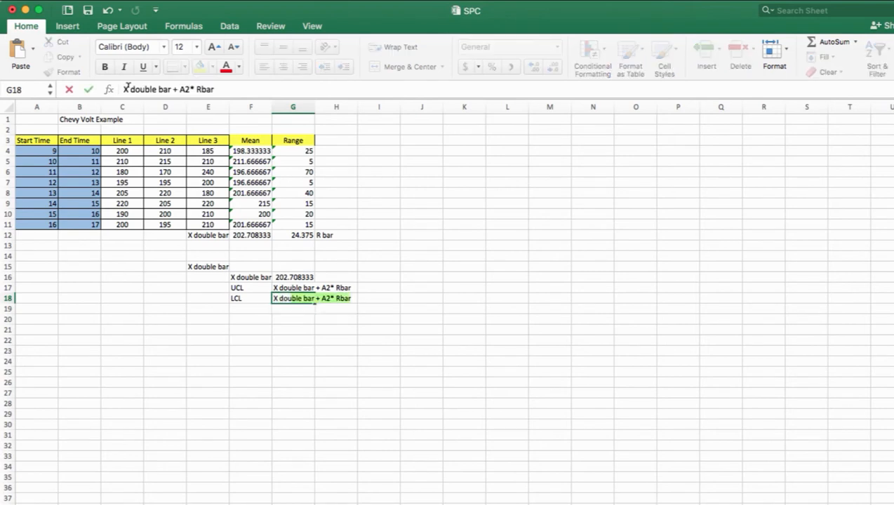
text(r - A2)
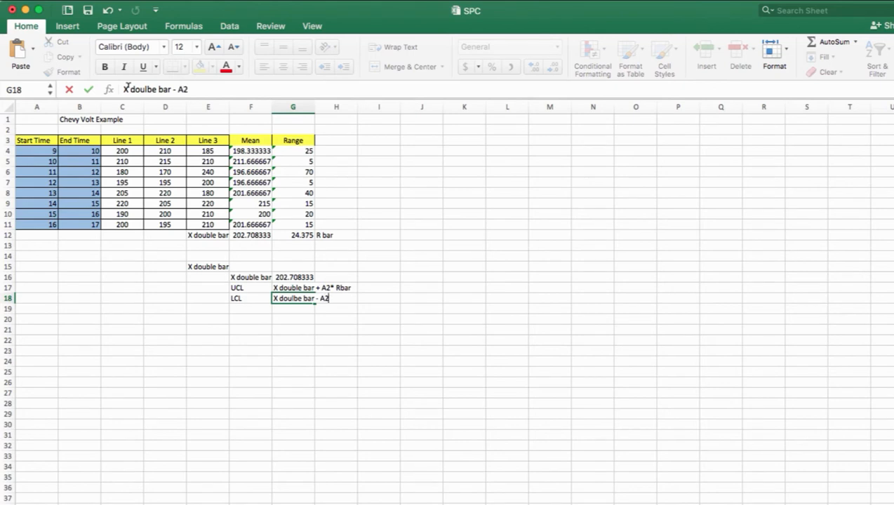
text(*Rbar)
key(Return)
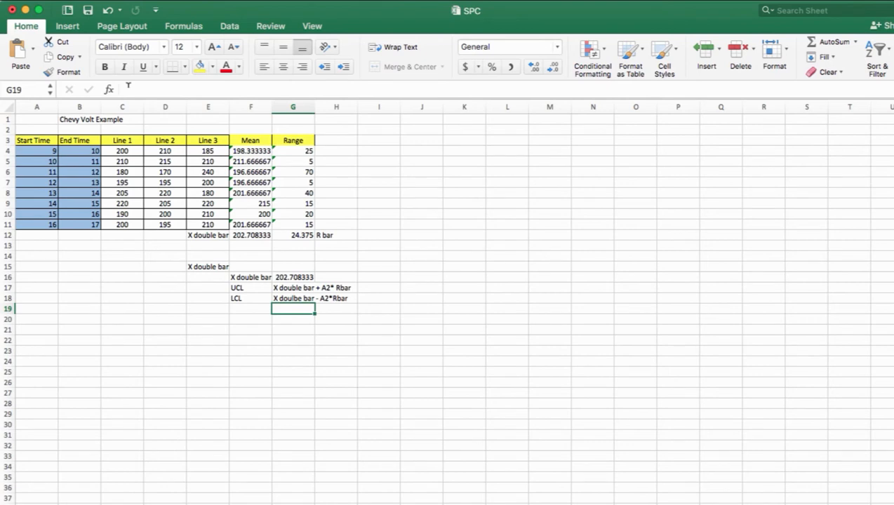
Enter the section heading "R Chart" in cell E20
key(Down)
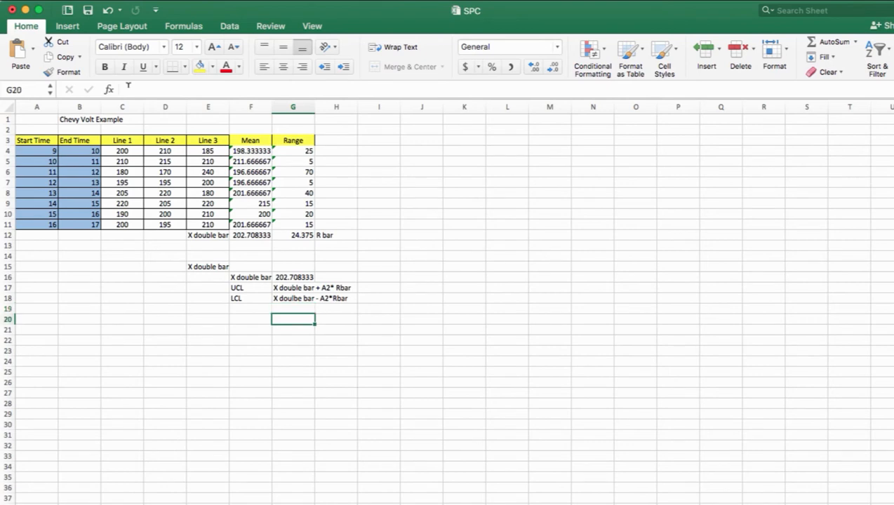
key(Left)
key(Left)
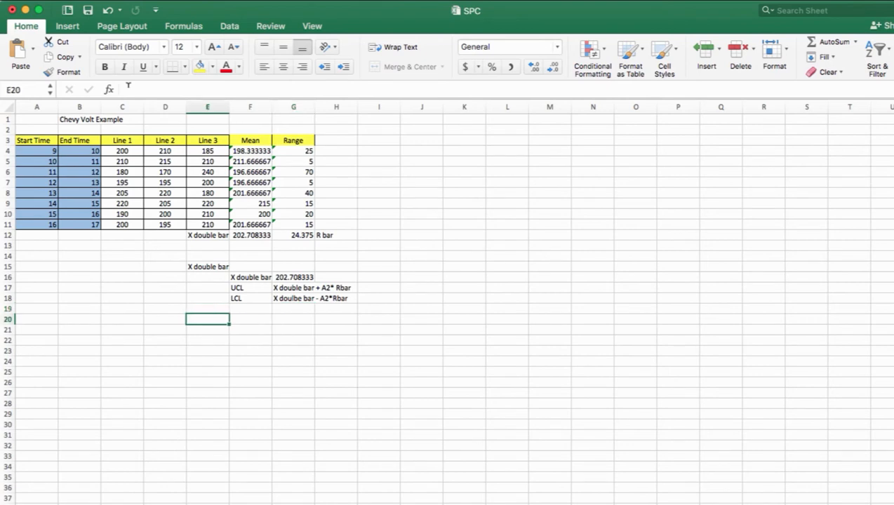
text(R Chart)
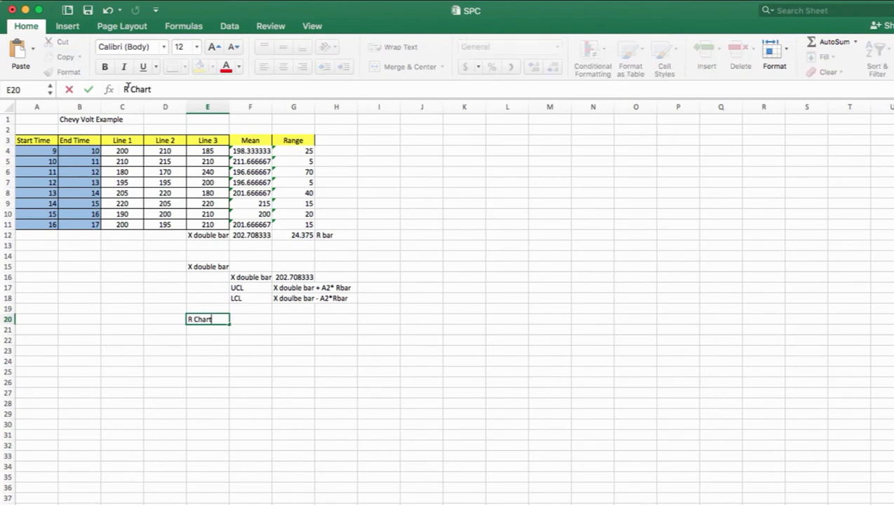
key(Return)
Enter the row labels "R bar", "UCL" and "LCL" in cells F21 to F23 under the R Chart heading
key(Right)
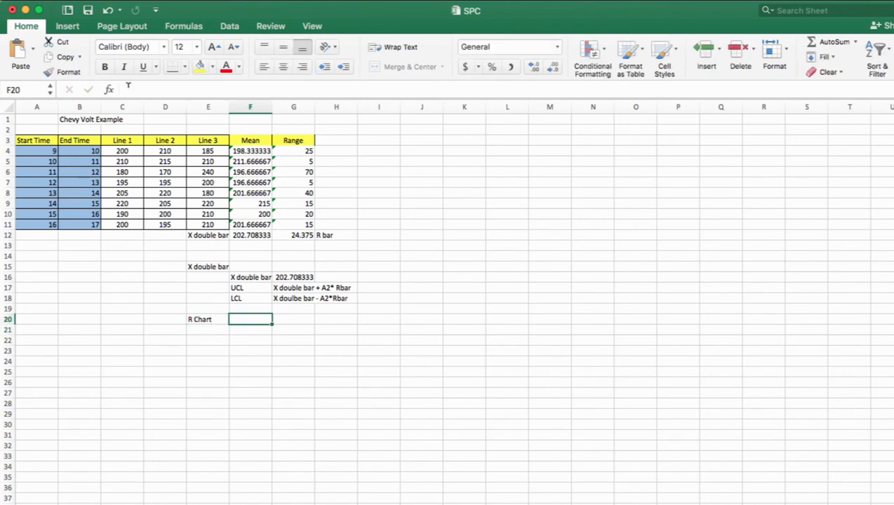
text(R bar)
key(Return)
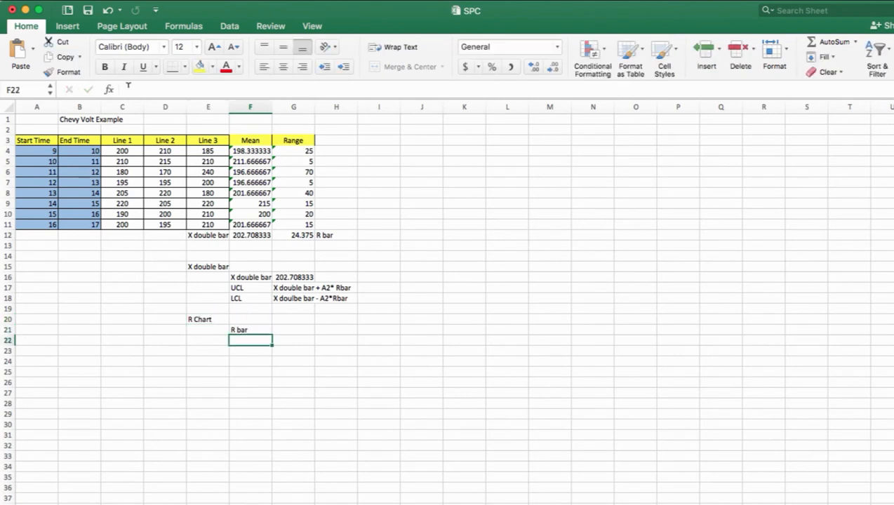
text(UCL)
key(Return)
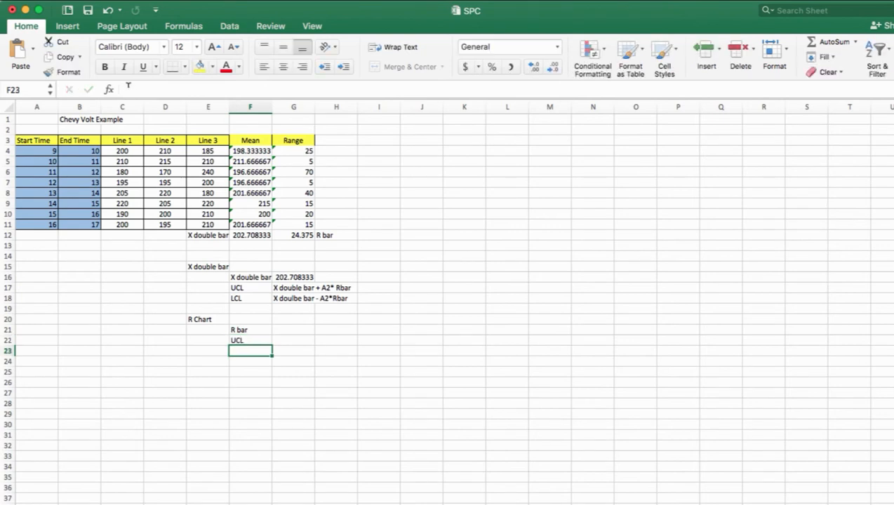
text(LCL)
key(Tab)
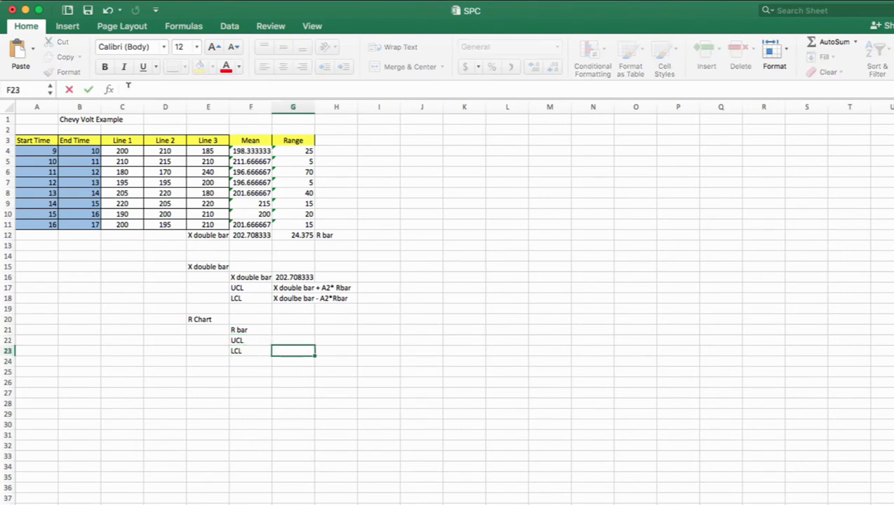
Link G21 to the calculated R bar with =G12
key(Down)
key(Up)
key(Up)
key(Up)
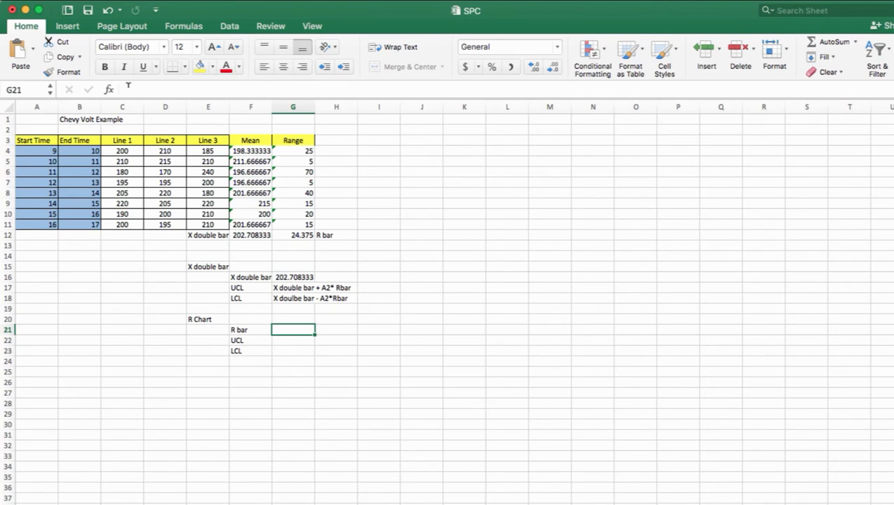
text(=)
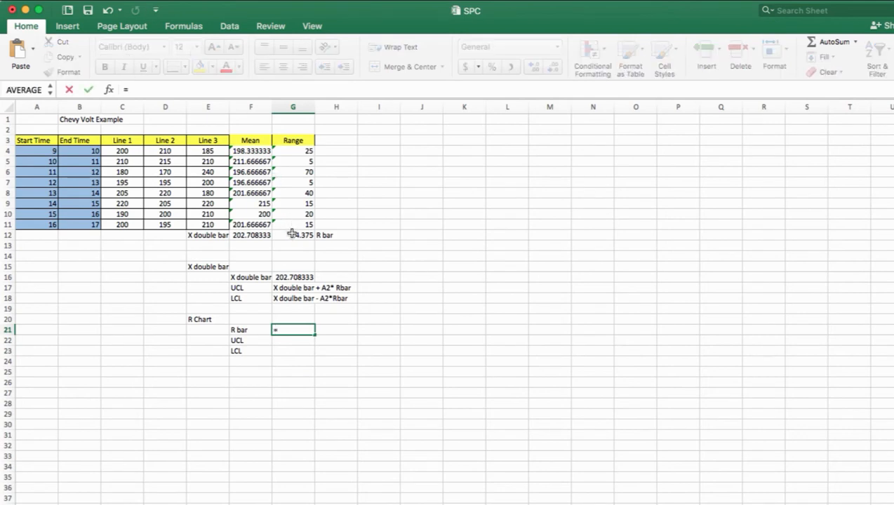
click(291, 235)
key(Return)
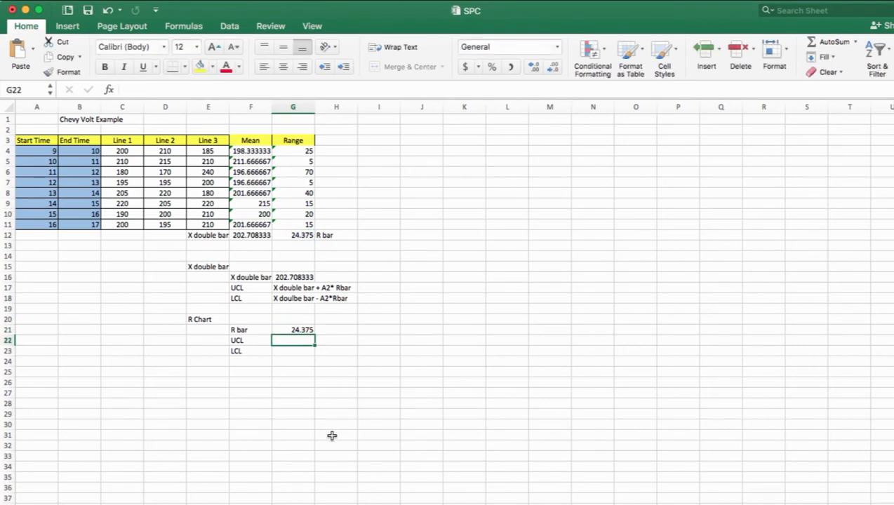
Enter the R chart's UCL expression "D4*R bar" as text in G22
text(=)
key(BackSpace)
text(D4)
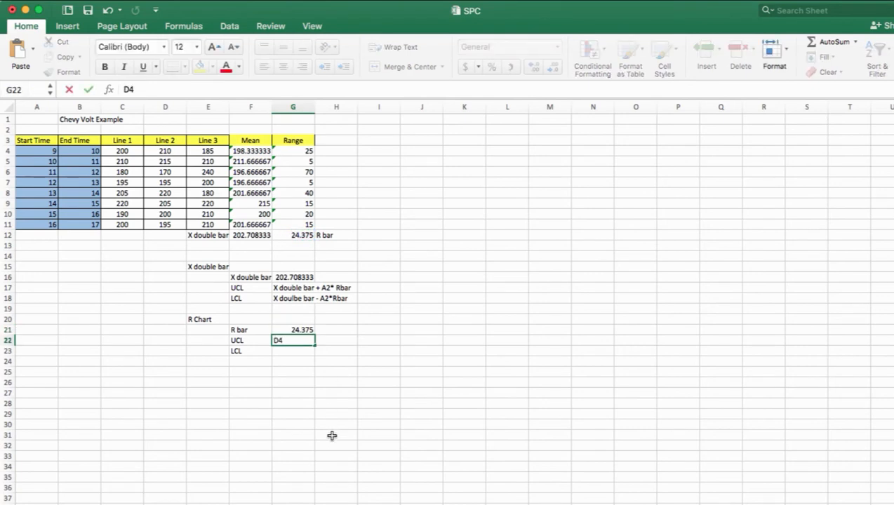
text(*R bar)
key(Return)
Enter the R chart's LCL expression "D3*R bar" as text in G23
text(D3)
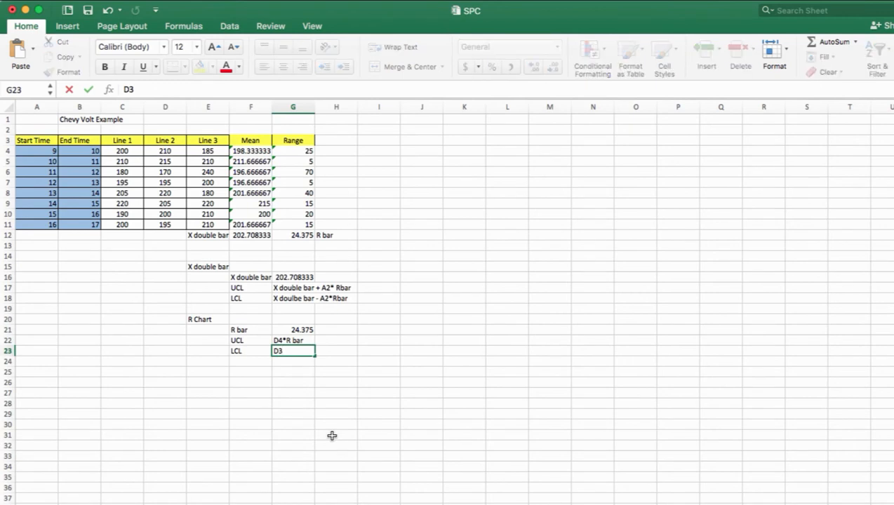
text(*R bar)
key(Return)
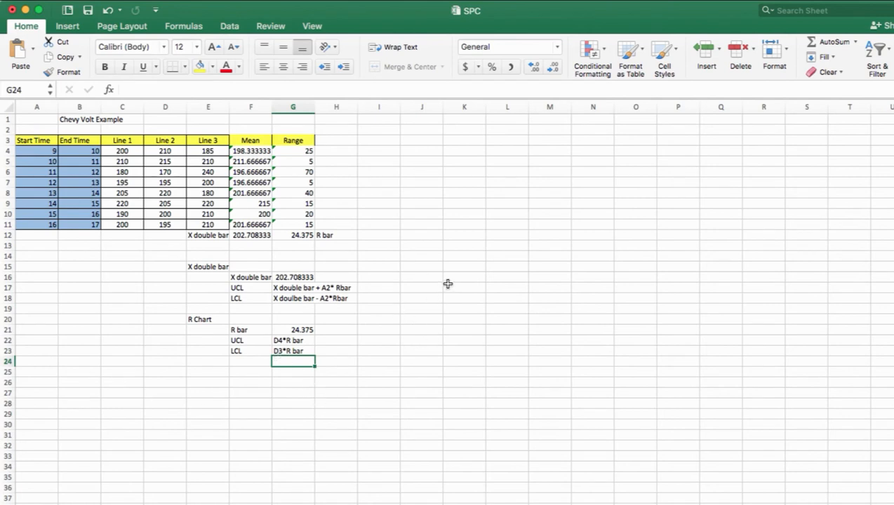
Enter the control-chart factor label "A2" in cell J16, beside the X double bar section
click(426, 265)
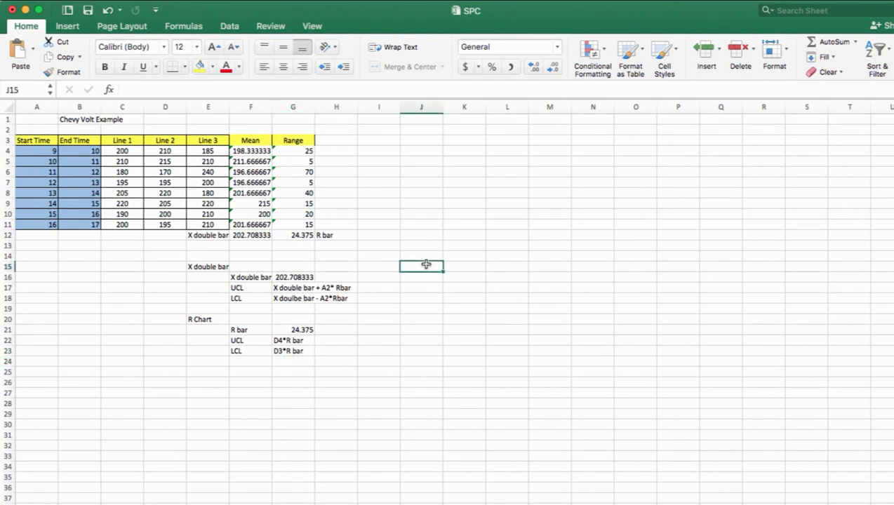
key(Return)
text(A2)
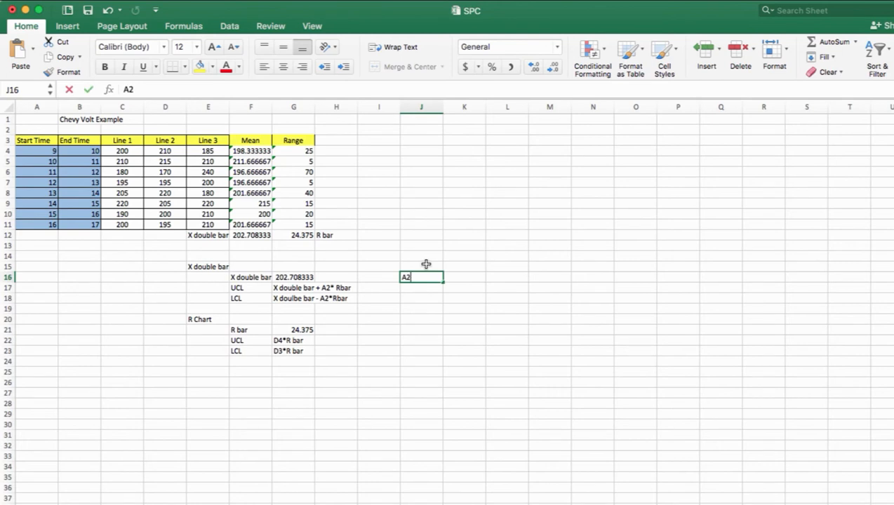
key(Return)
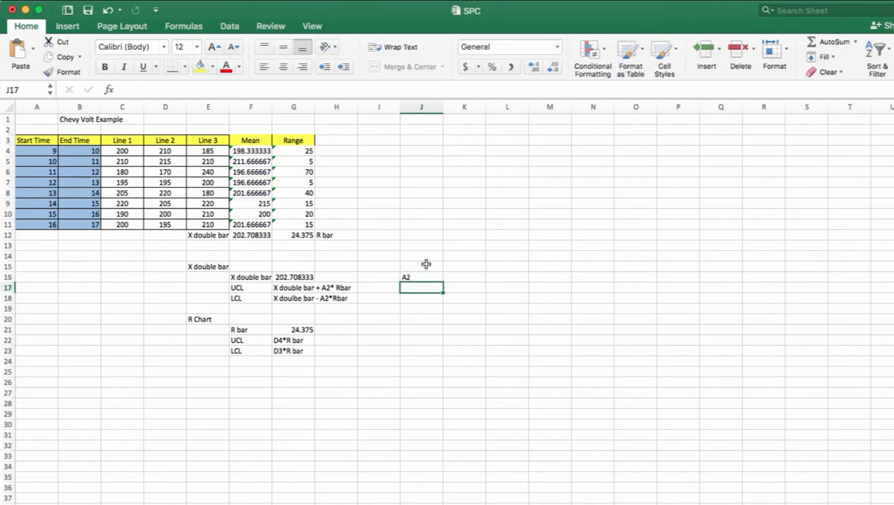
Enter the control-chart factor labels "D4" in J17 and "D3" in J18, below the A2 label
text(D4)
key(Return)
text(D3)
key(Return)
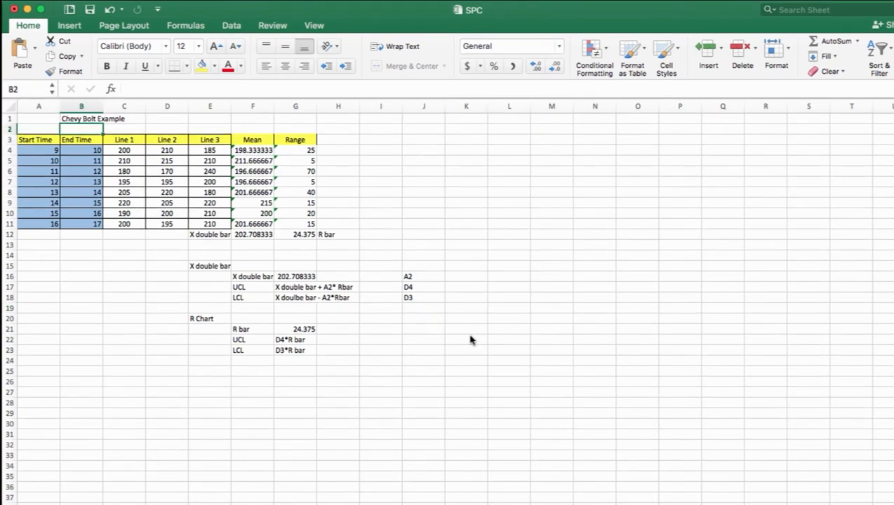
click(468, 340)
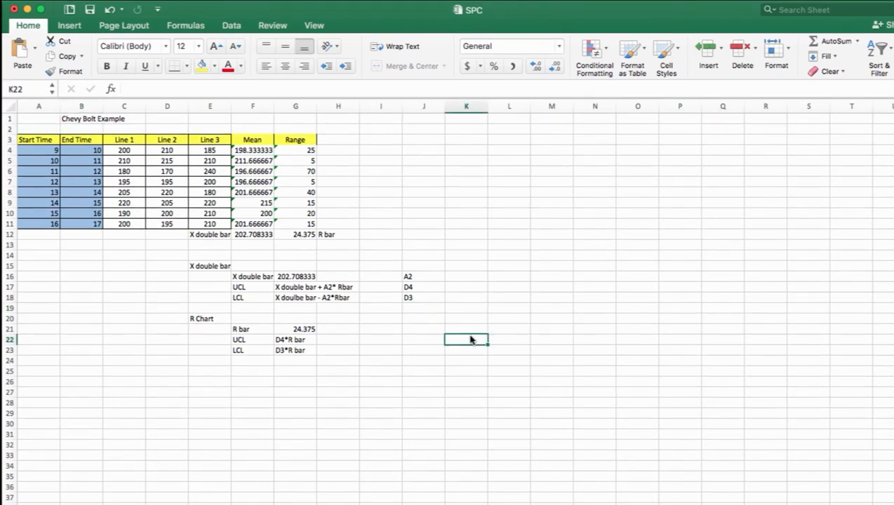
click(421, 278)
click(421, 288)
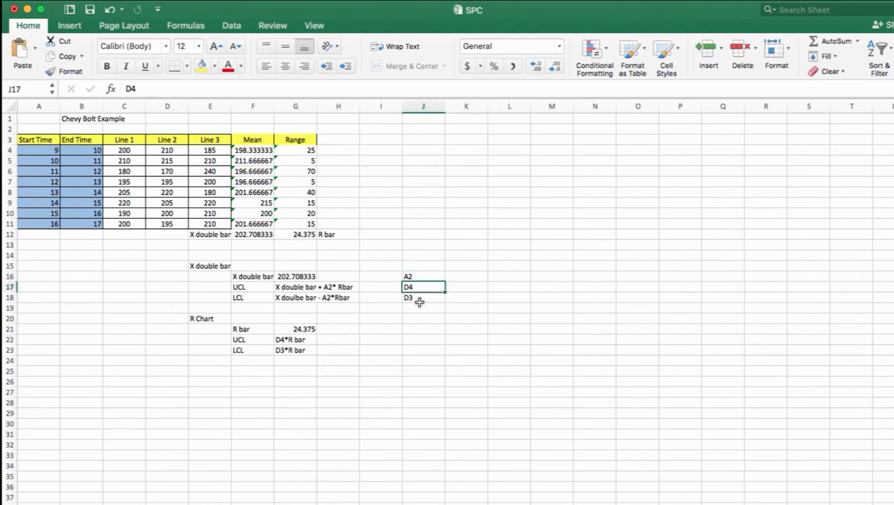
click(418, 299)
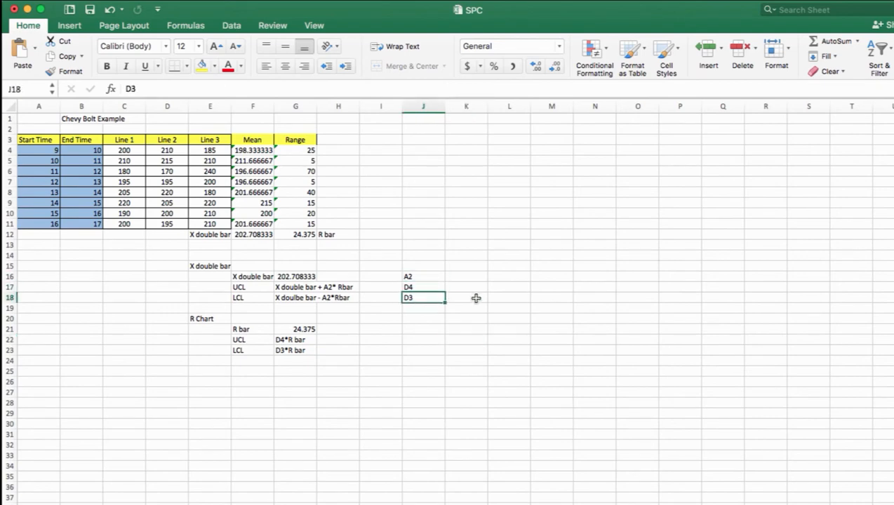
Switch to the PowerPoint lecture and examine the enlarged Factors for Control Chart Limits table, moving its window aside to uncover the sheet's data
click(6, 275)
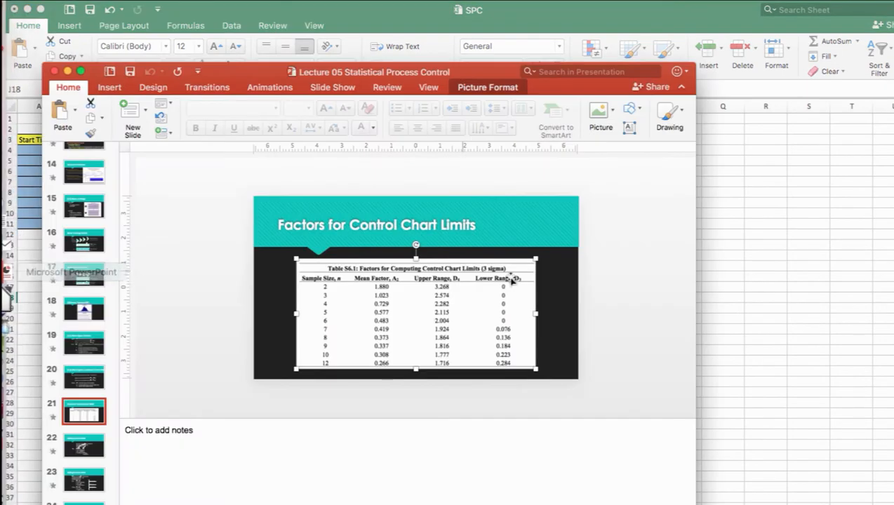
drag(427, 77, 437, 66)
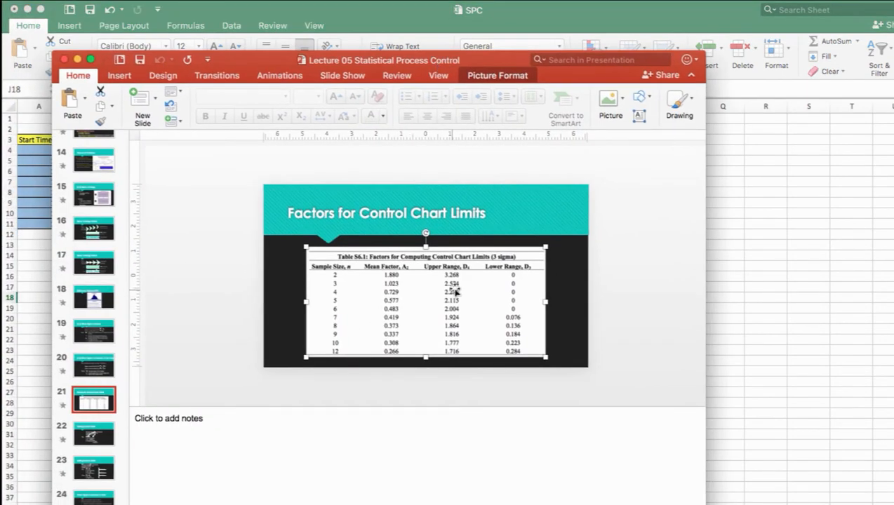
scroll(455, 290, up, 4)
scroll(455, 289, up, 2)
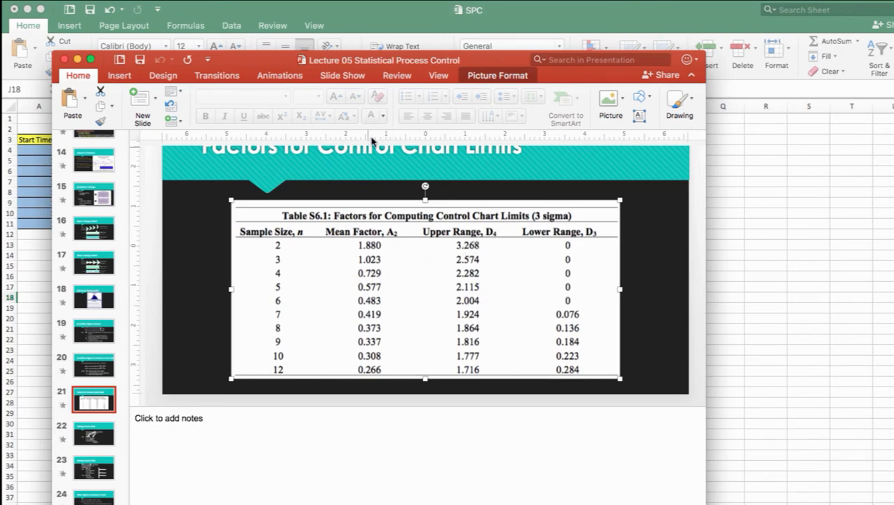
drag(359, 66, 628, 65)
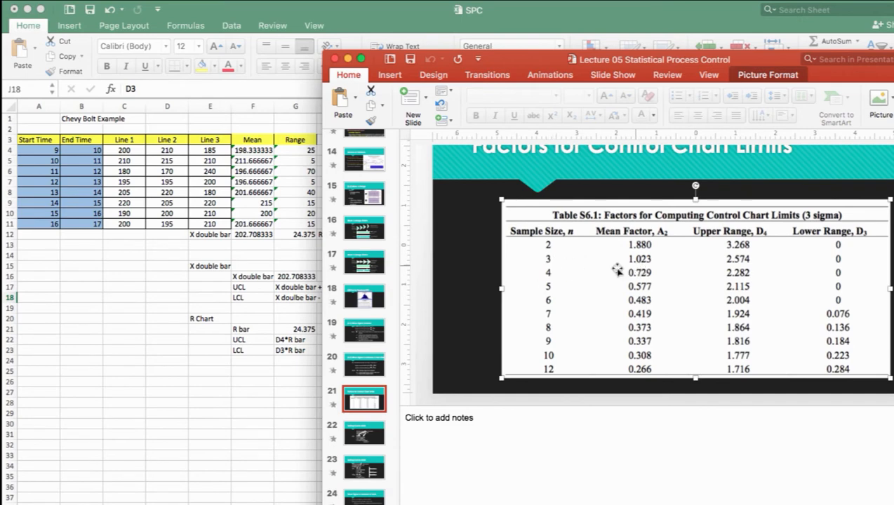
Return to the Excel sheet and enter the A2 factor 1.023 in K16
click(239, 356)
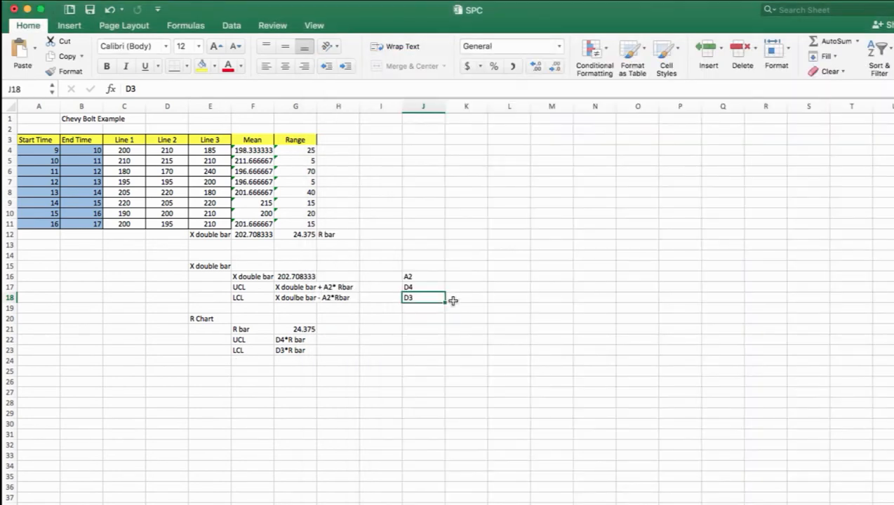
click(461, 276)
text(1.0)
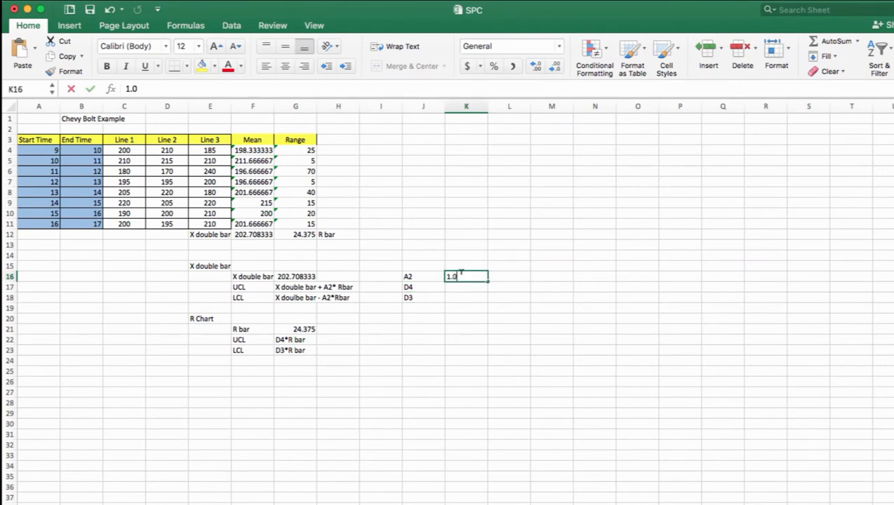
text(23)
key(Return)
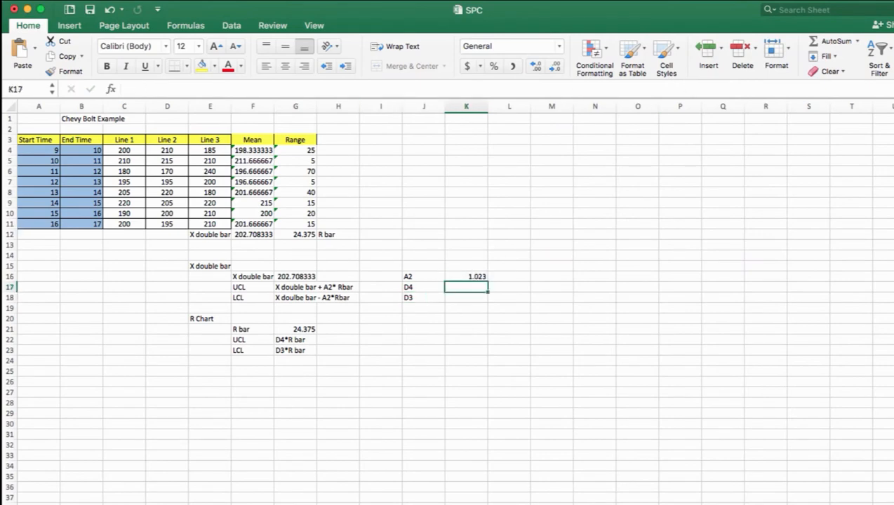
Check the factor table in PowerPoint again, and enter the D4 factor 2.574 in K17 and the D3 factor 0 in K18 of the Excel sheet
click(9, 267)
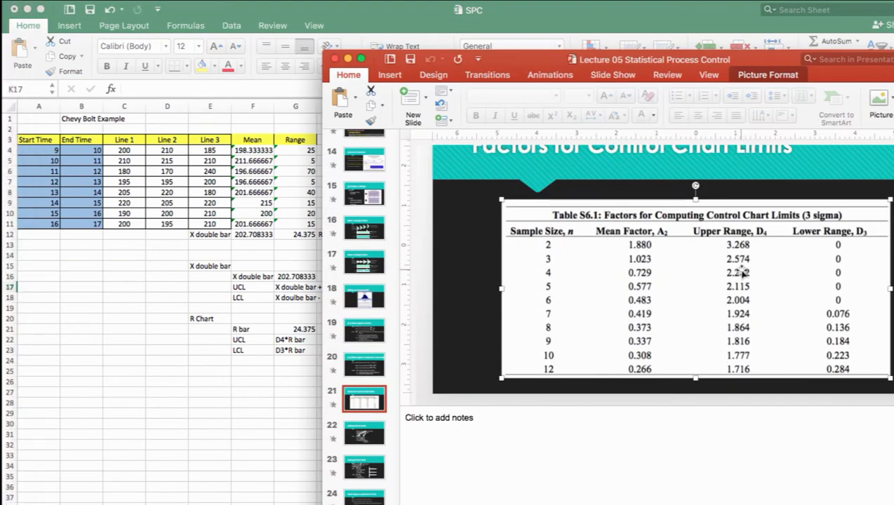
click(166, 409)
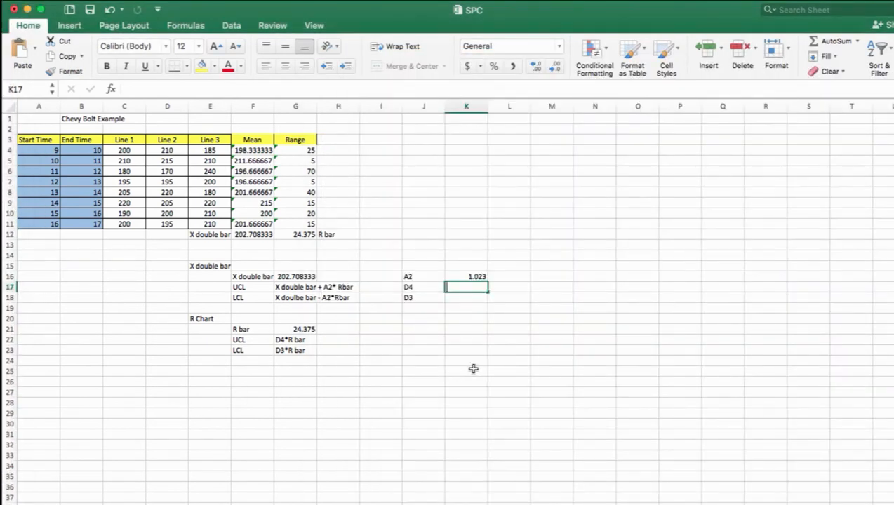
text(2.574)
key(Return)
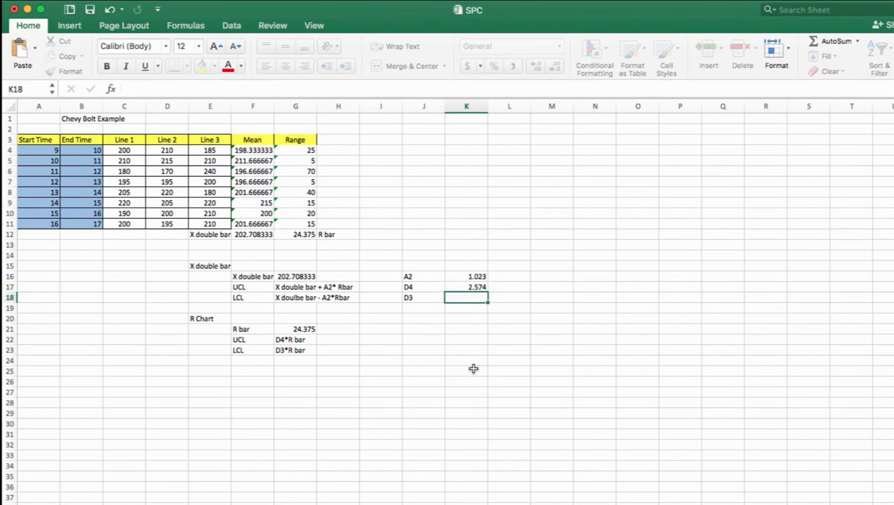
text(0)
key(Up)
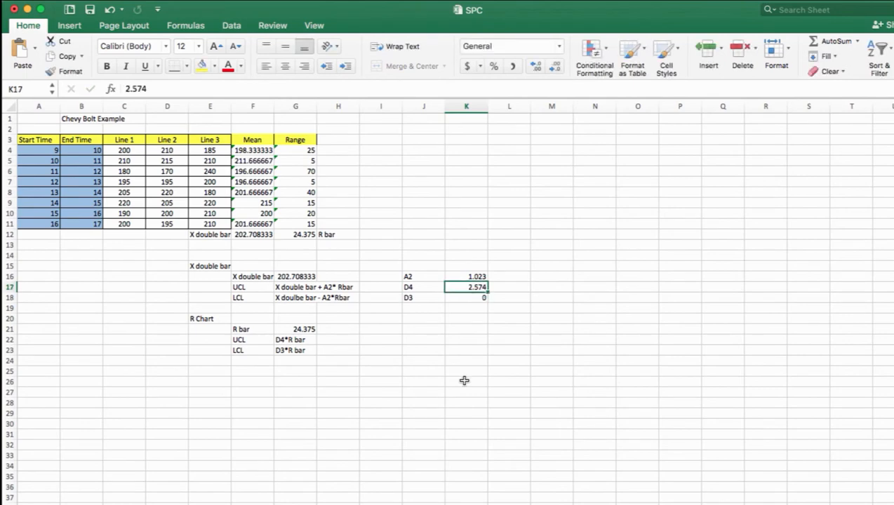
click(463, 336)
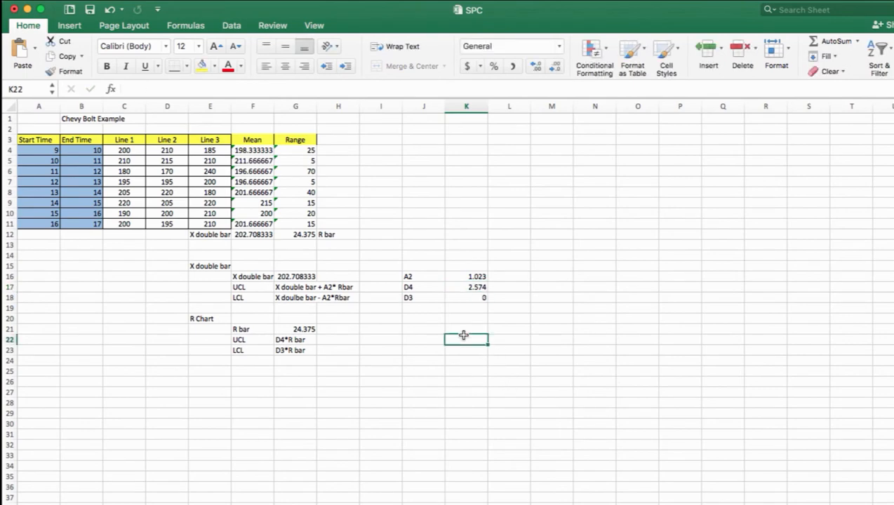
Format the factor table J16:K18 with a yellow fill and borders around all cells
drag(430, 278, 473, 296)
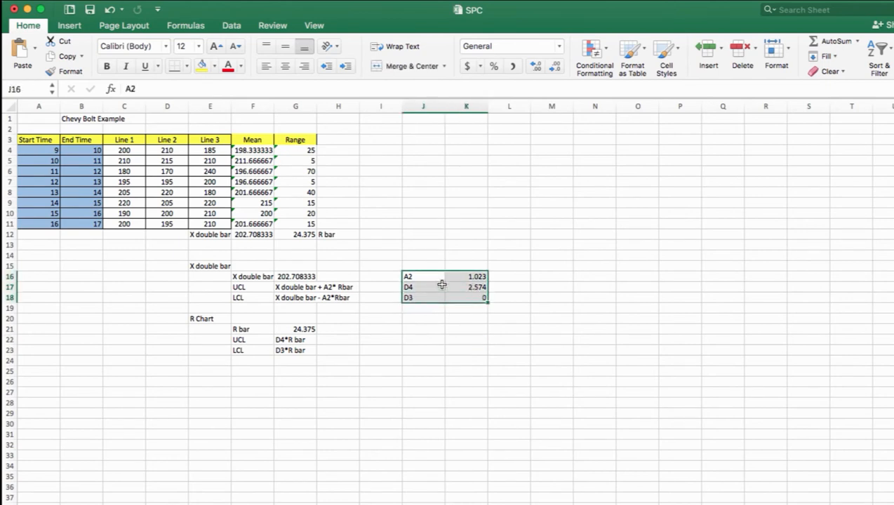
click(201, 65)
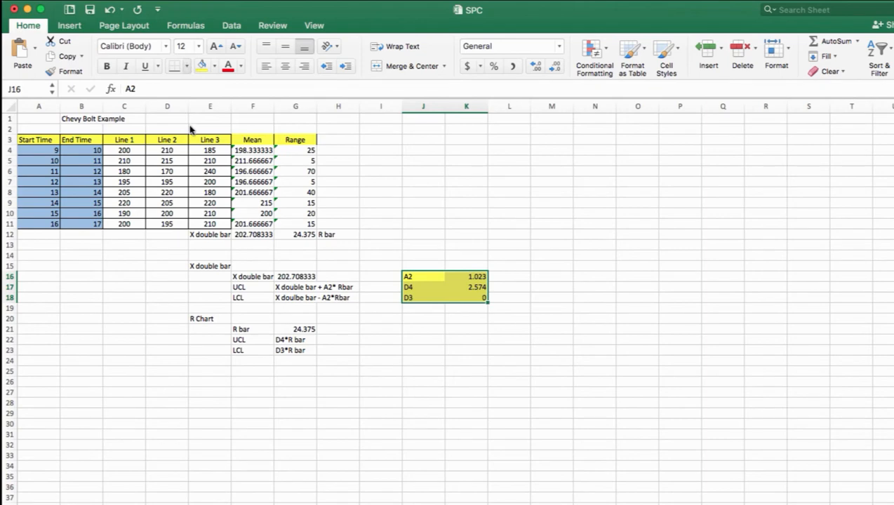
click(186, 65)
click(195, 187)
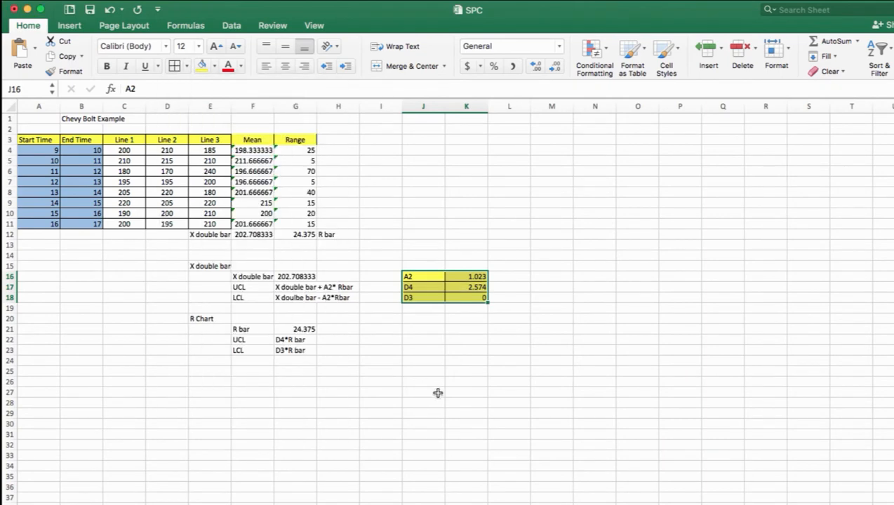
click(436, 392)
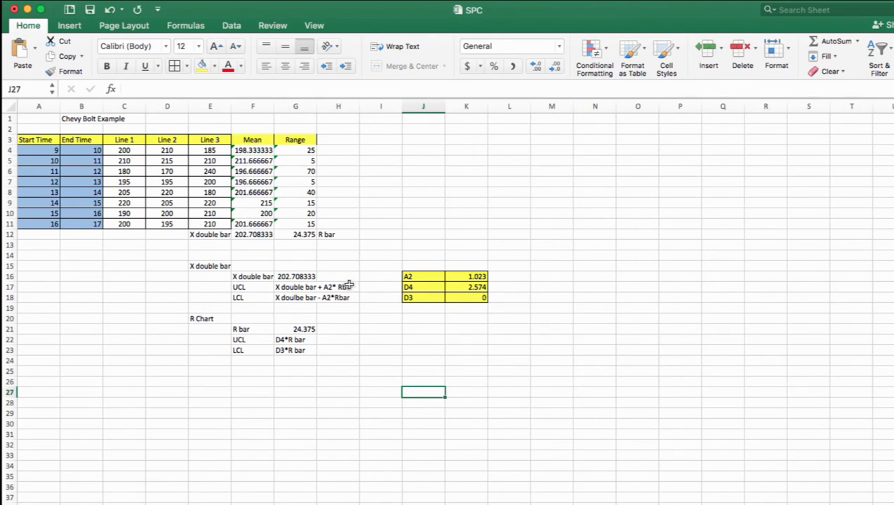
Widen columns H and G, and calculate the X double bar section's UCL in H17 with =G16+K16*G12
drag(359, 106, 384, 107)
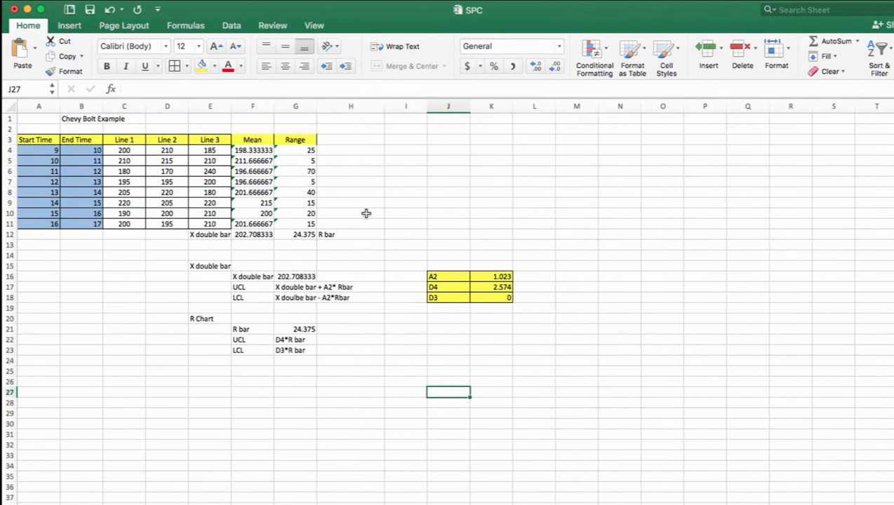
drag(316, 107, 356, 107)
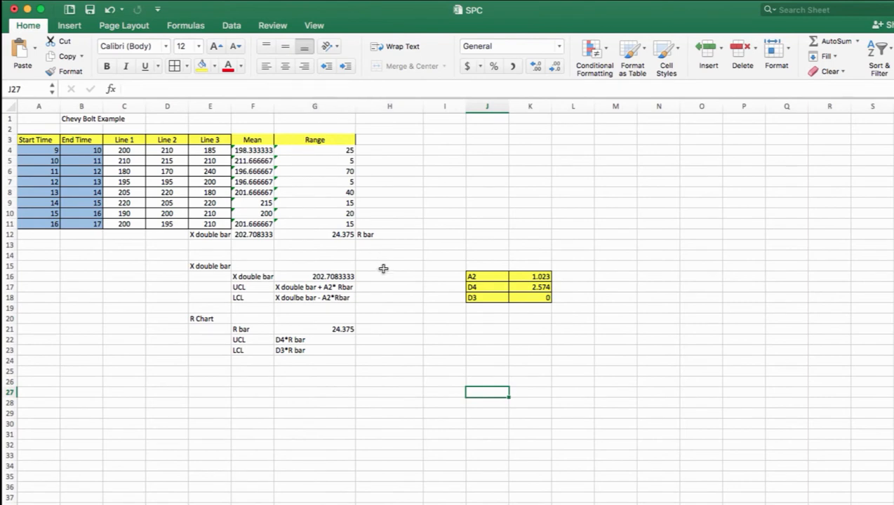
click(386, 285)
text(=)
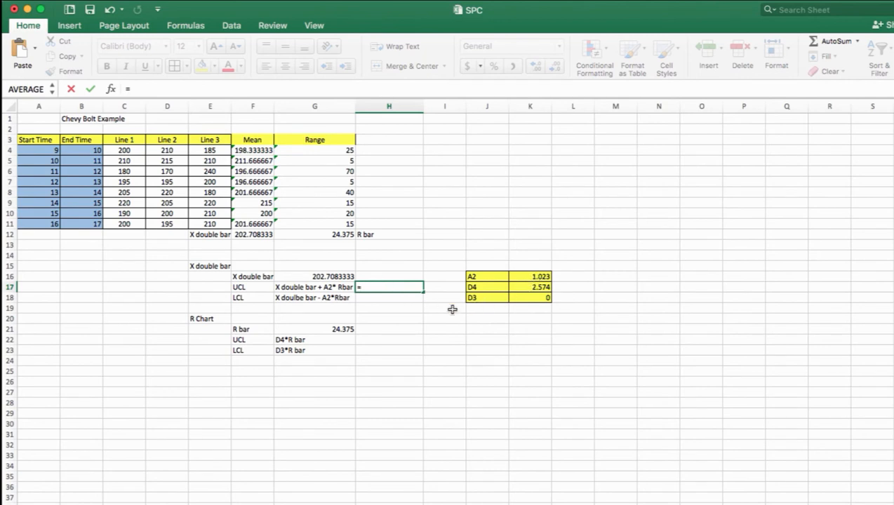
click(328, 277)
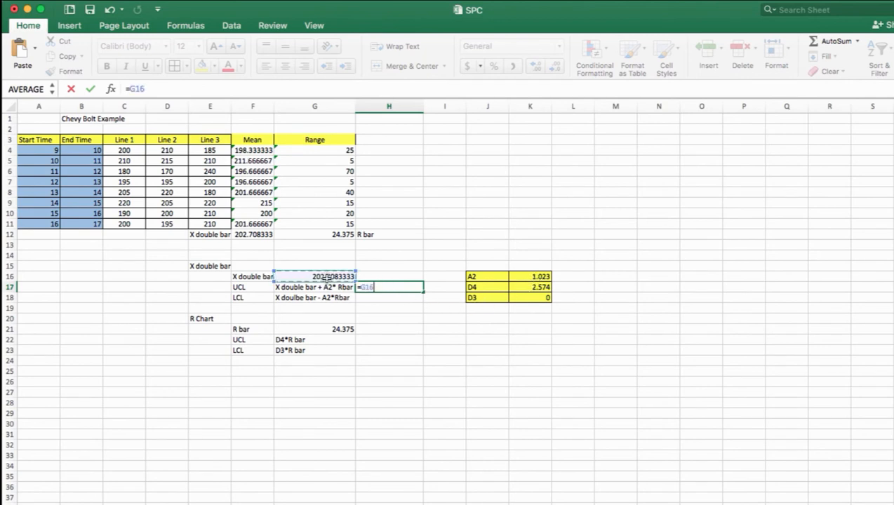
text(+)
click(526, 276)
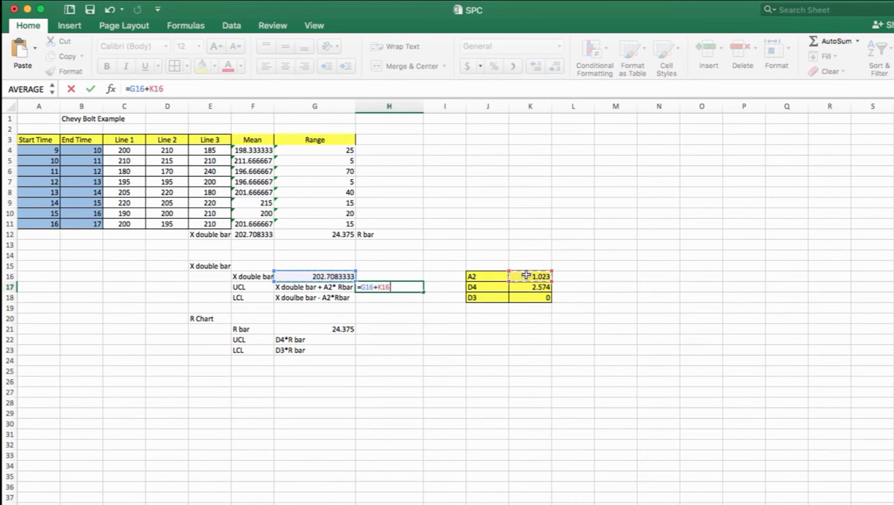
text(*)
click(324, 235)
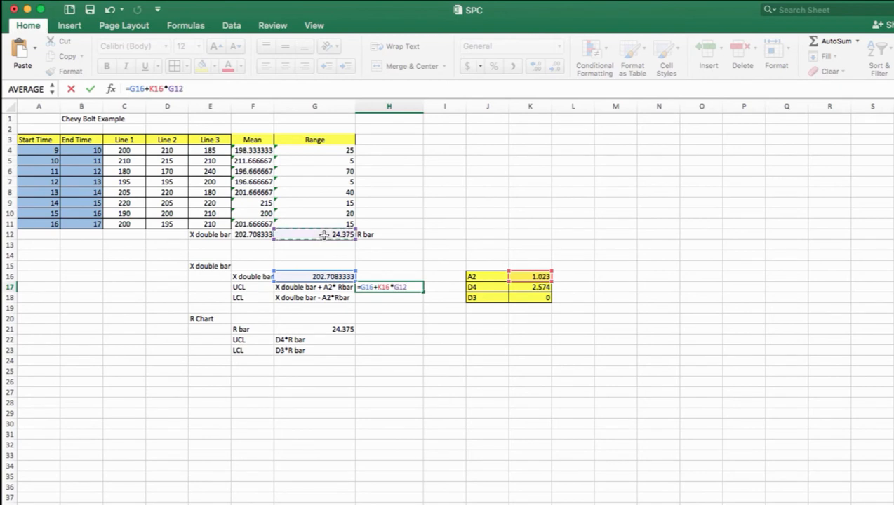
key(Return)
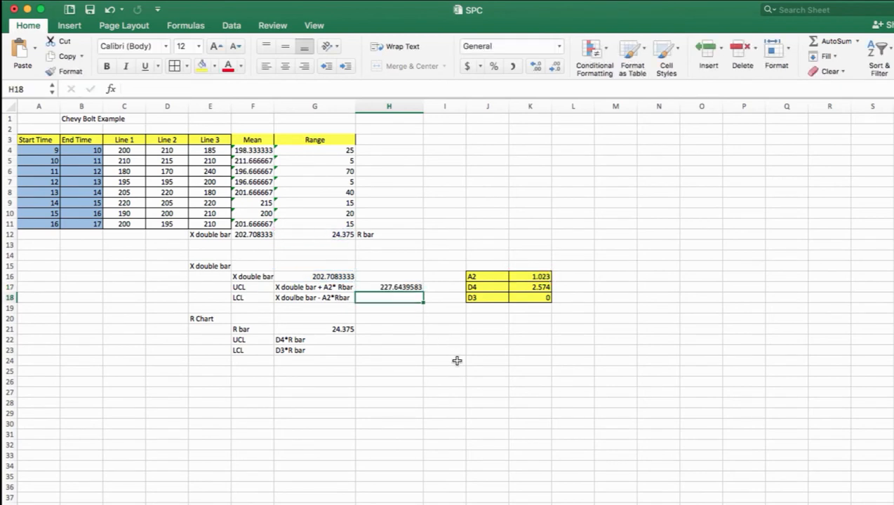
Calculate the X double bar section's LCL in H18 with =G16-K16*G12
text(=)
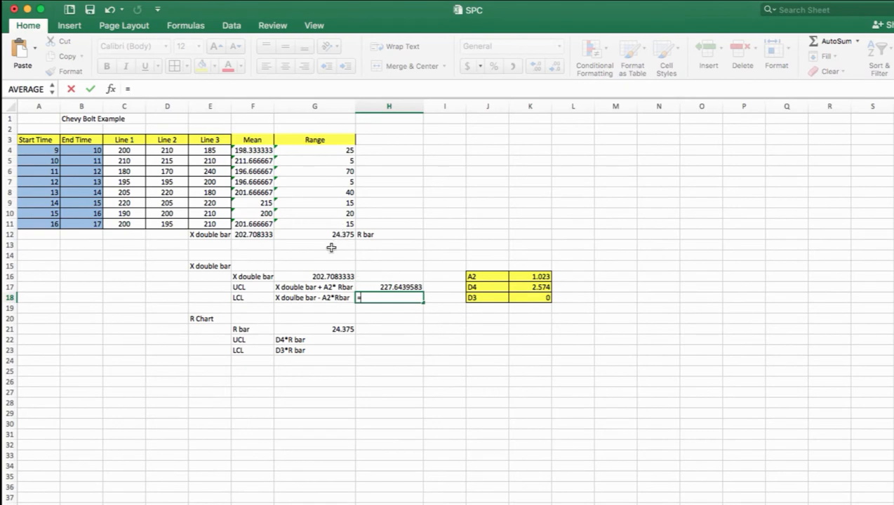
click(319, 277)
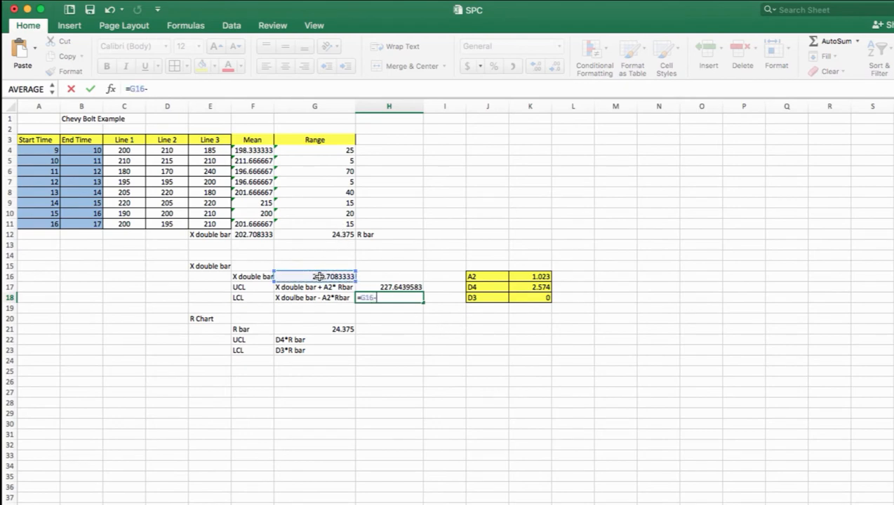
text(-)
click(516, 274)
text(*)
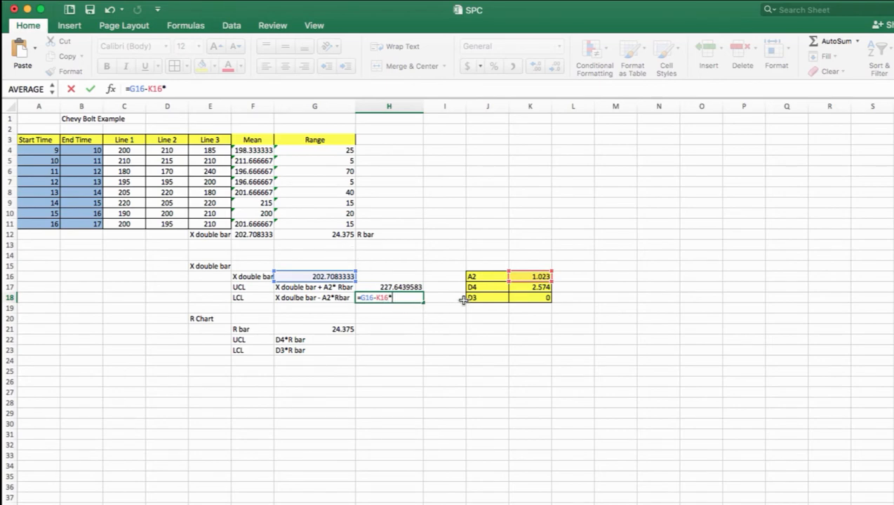
click(337, 235)
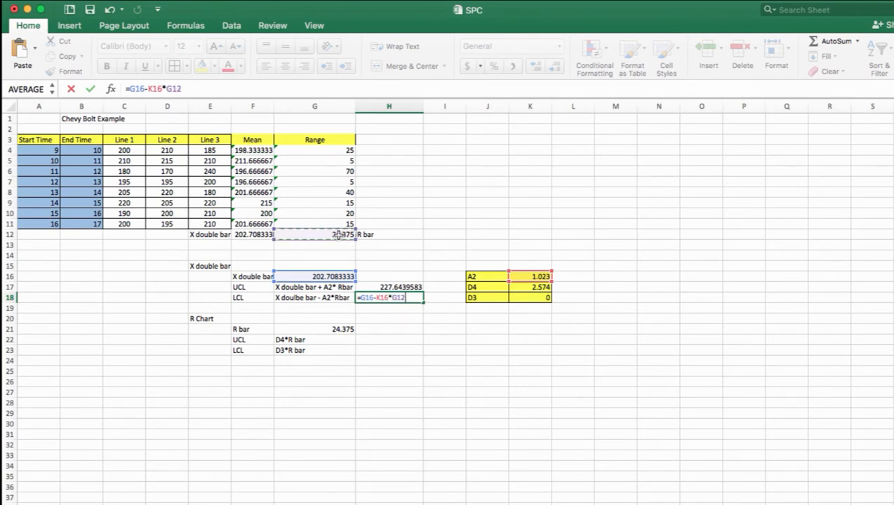
key(Return)
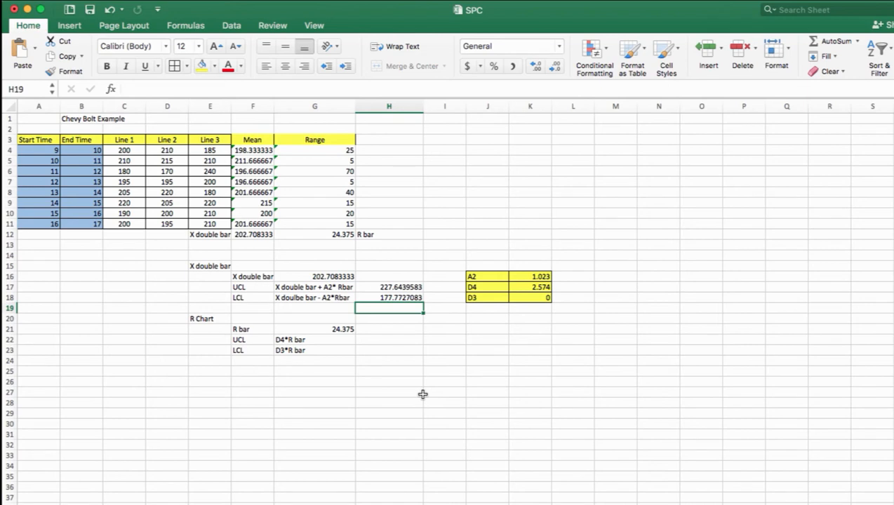
Calculate the R Chart section's UCL in H22 with =K17*G12
key(Down)
key(Down)
text(=)
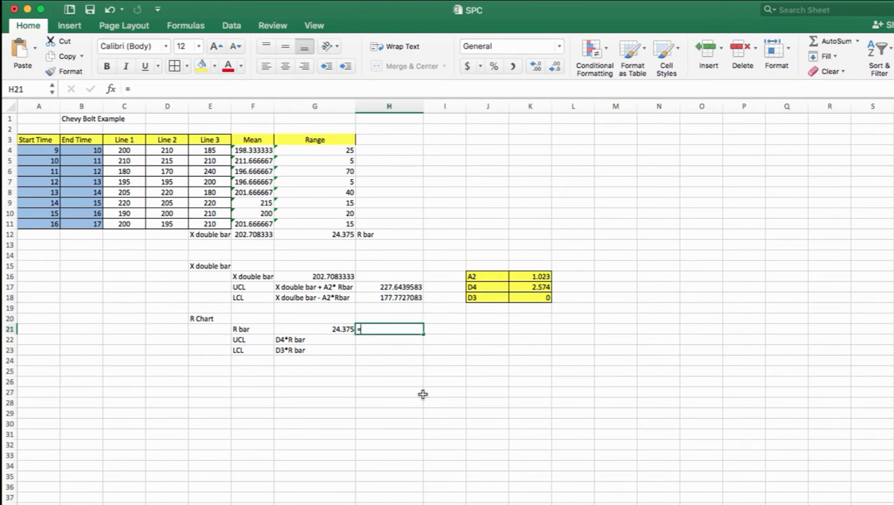
key(Escape)
key(Down)
text(=)
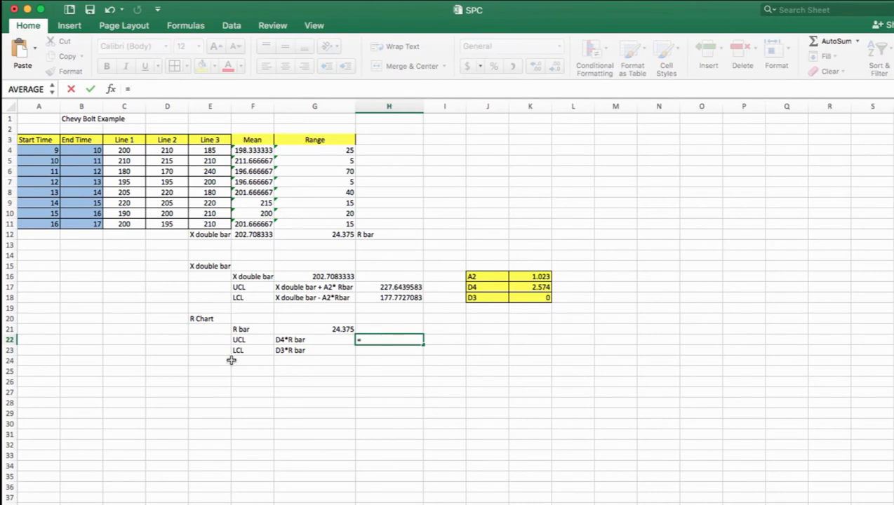
click(535, 286)
text(*)
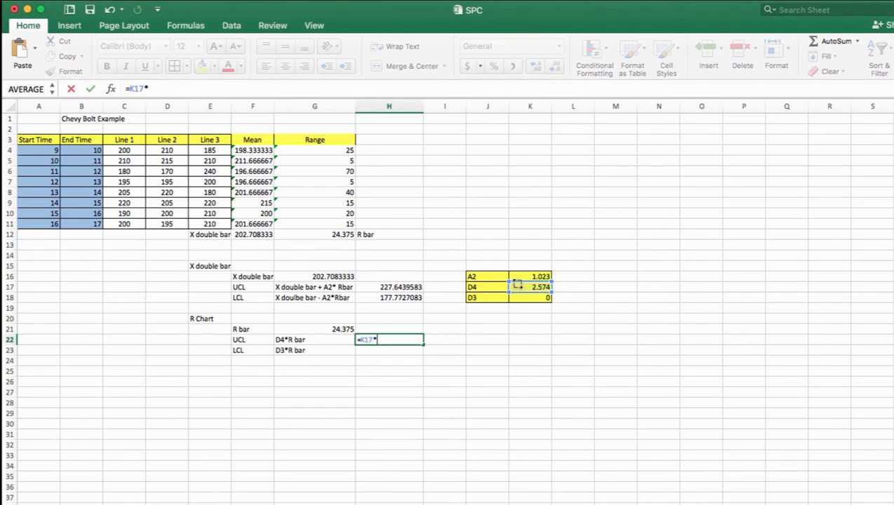
click(342, 236)
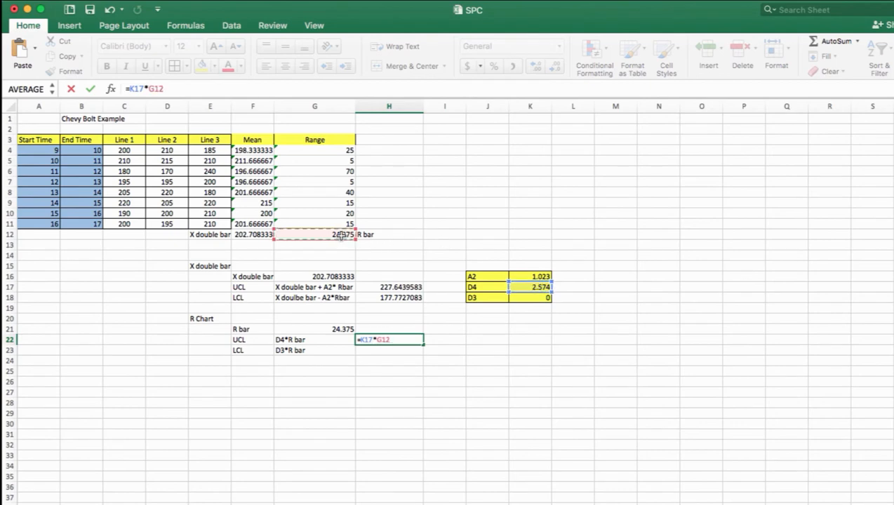
key(Return)
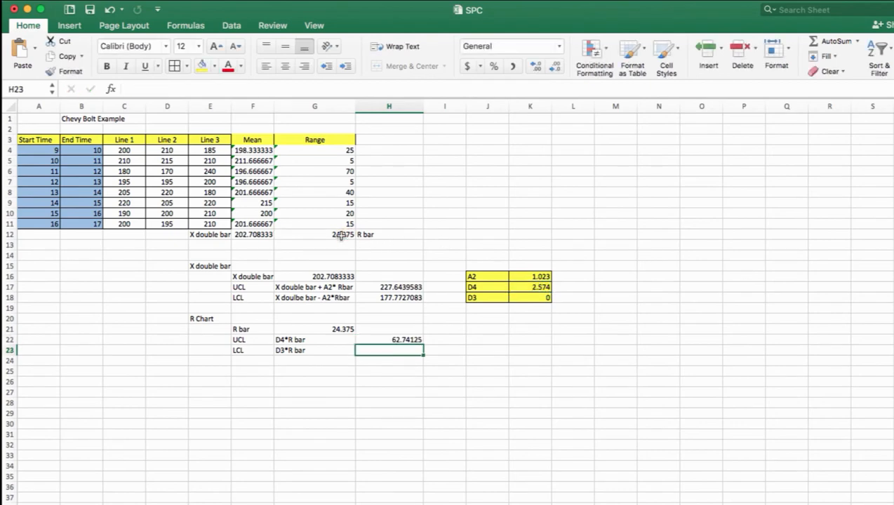
Calculate the R Chart section's LCL in H23 with =K18*G12
text(=)
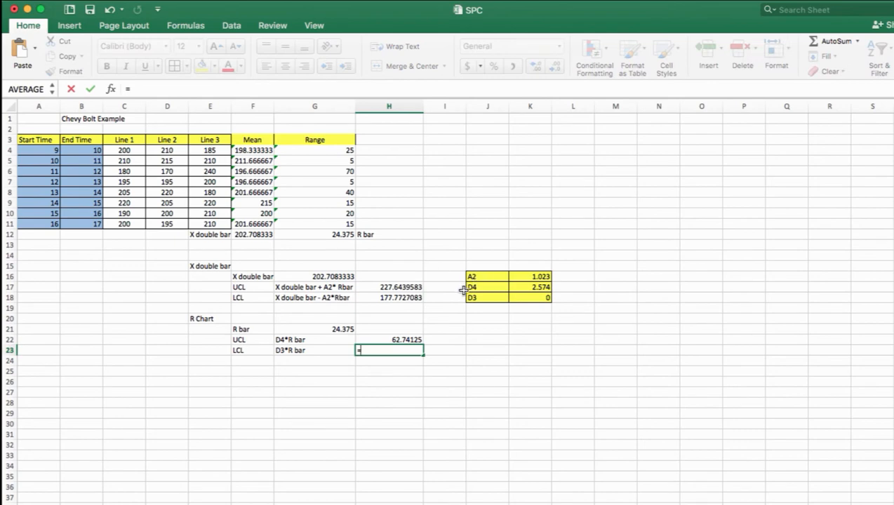
click(531, 297)
text(*)
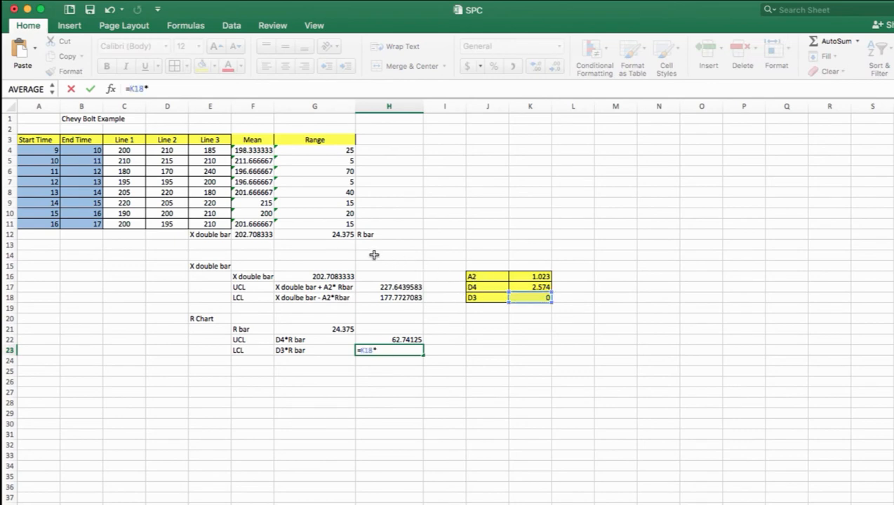
click(351, 236)
key(Return)
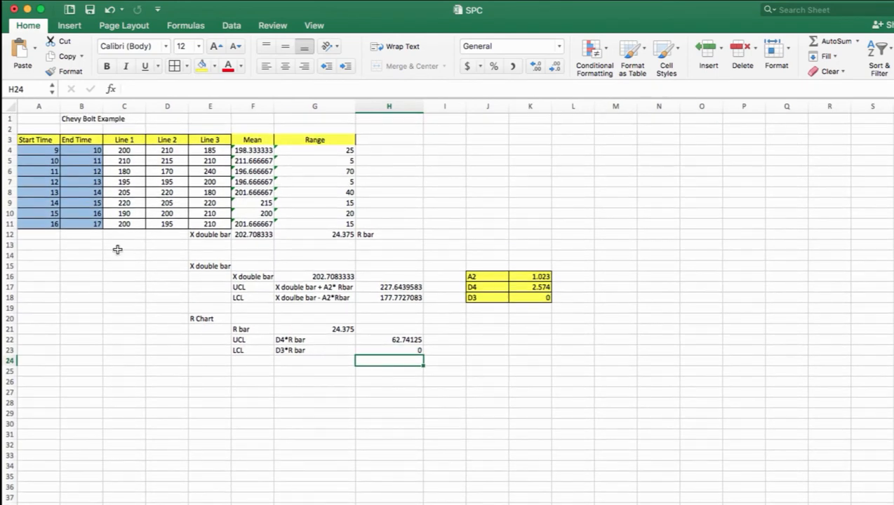
Insert a line chart of the Mean column, F3:F11
click(247, 139)
drag(247, 139, 255, 222)
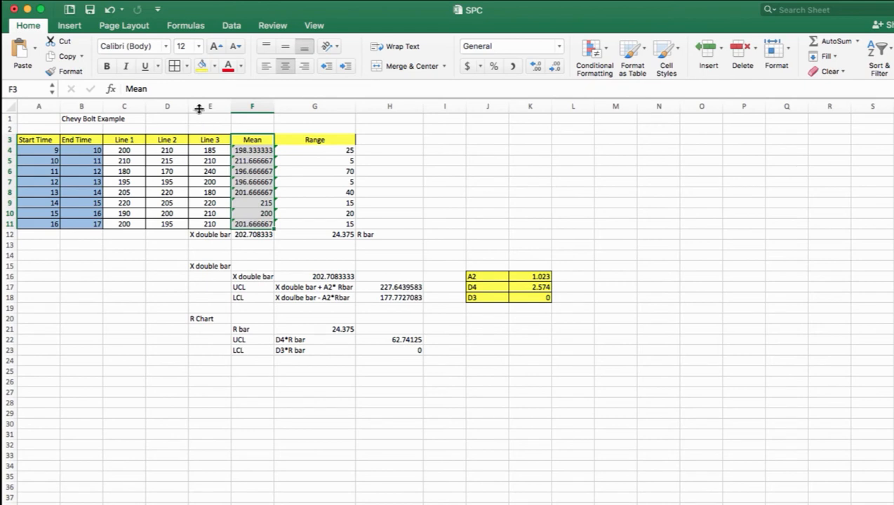
click(70, 26)
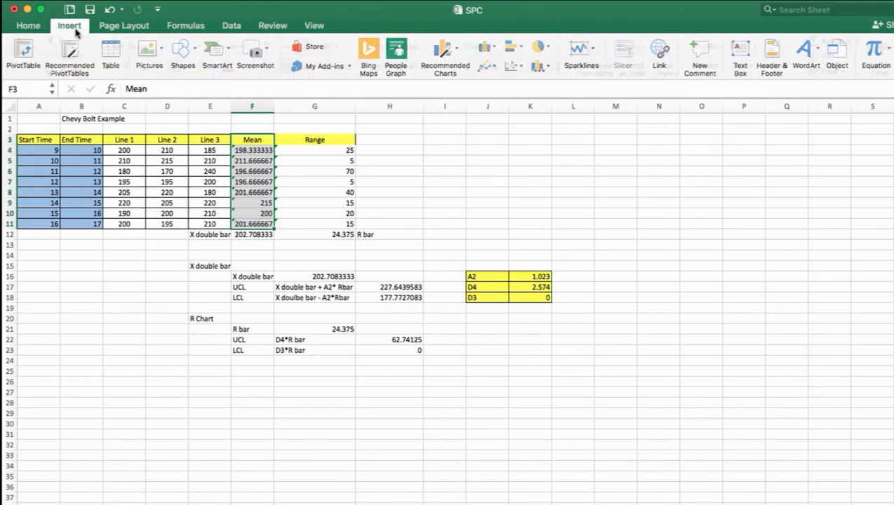
click(491, 66)
click(506, 125)
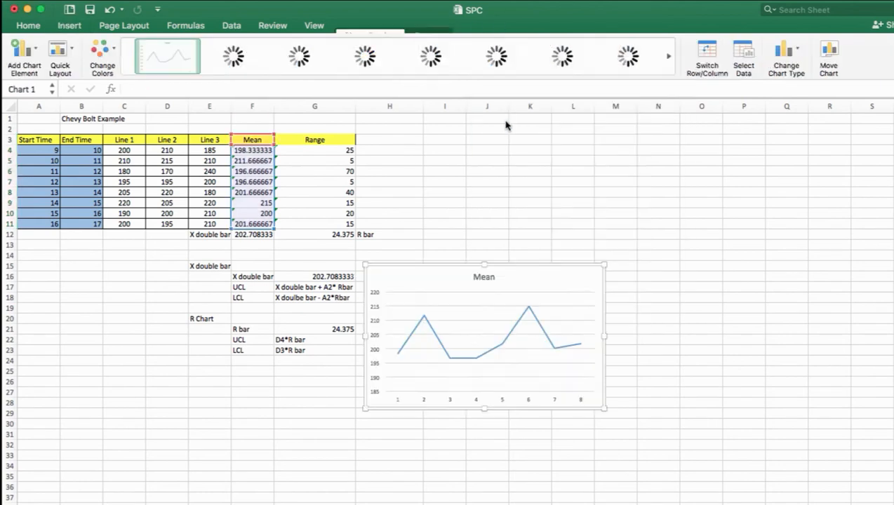
Move the Mean chart off the control limit calculations to the empty area above the factor table
drag(502, 262, 666, 188)
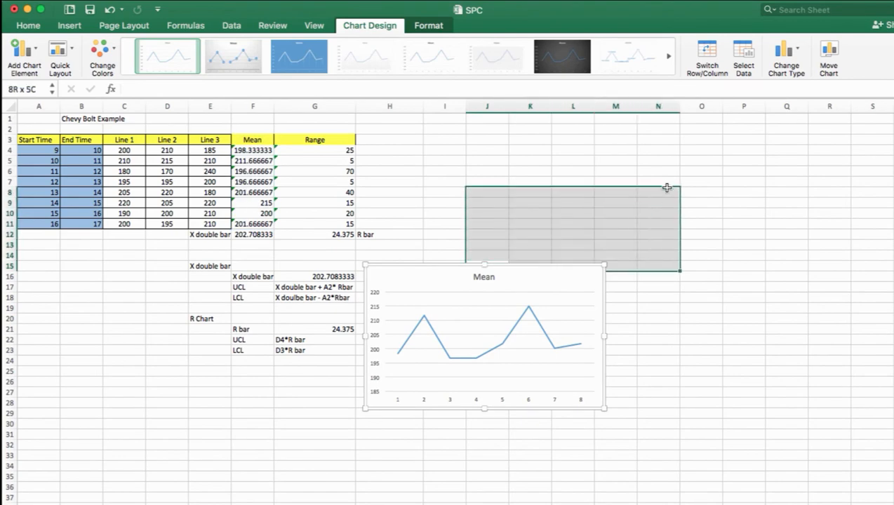
click(584, 282)
drag(556, 267, 717, 127)
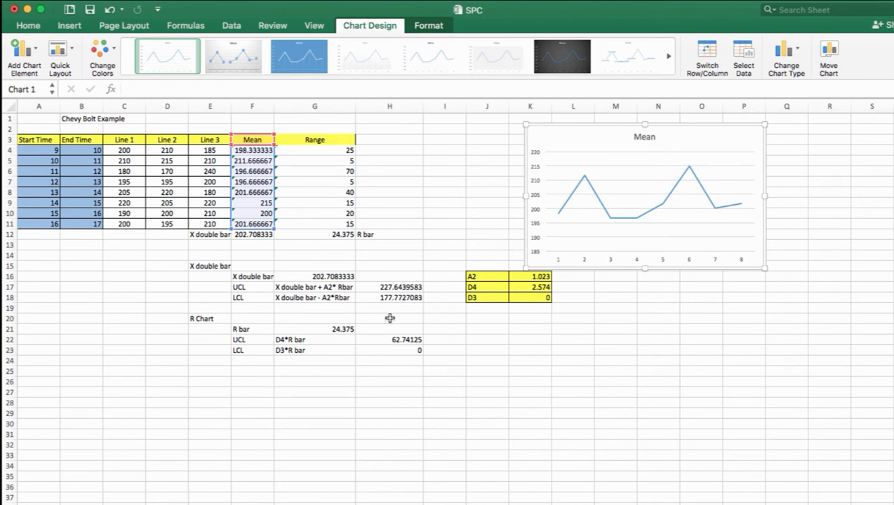
Set the Mean chart's vertical axis bounds to a minimum of 177 and a maximum of 227
click(533, 221)
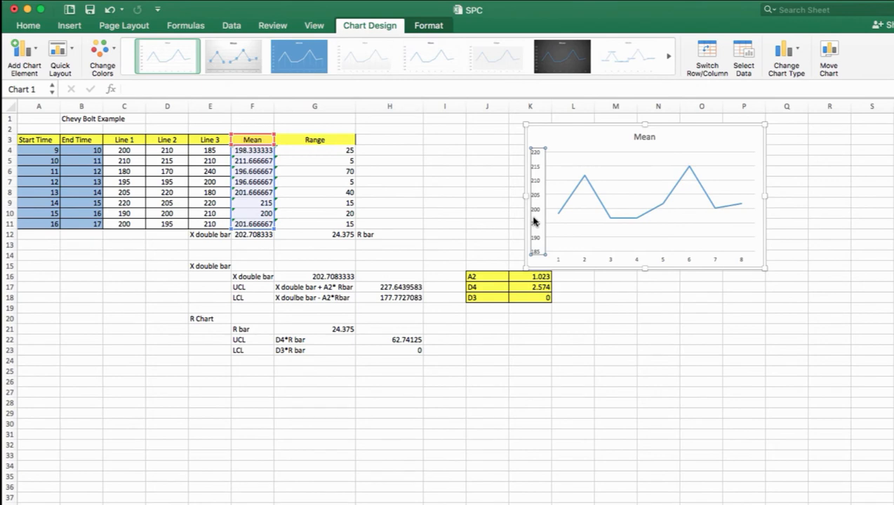
right_click(533, 221)
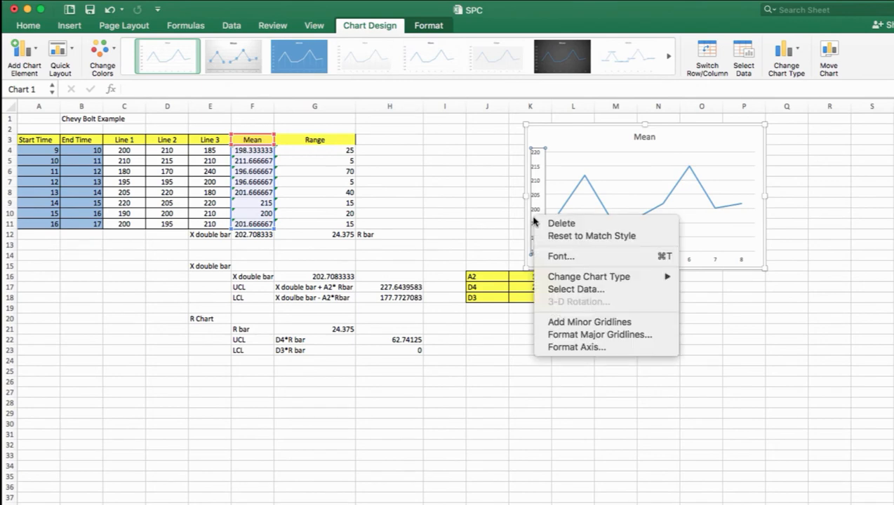
click(558, 348)
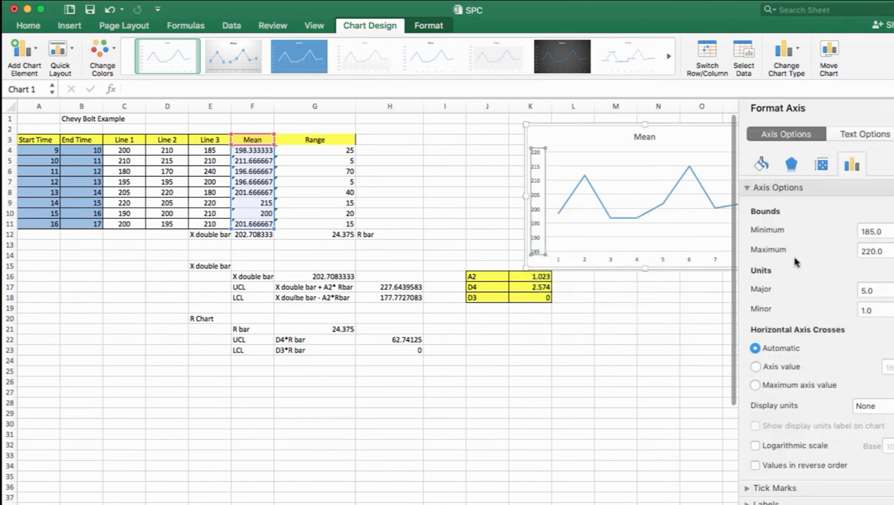
click(871, 230)
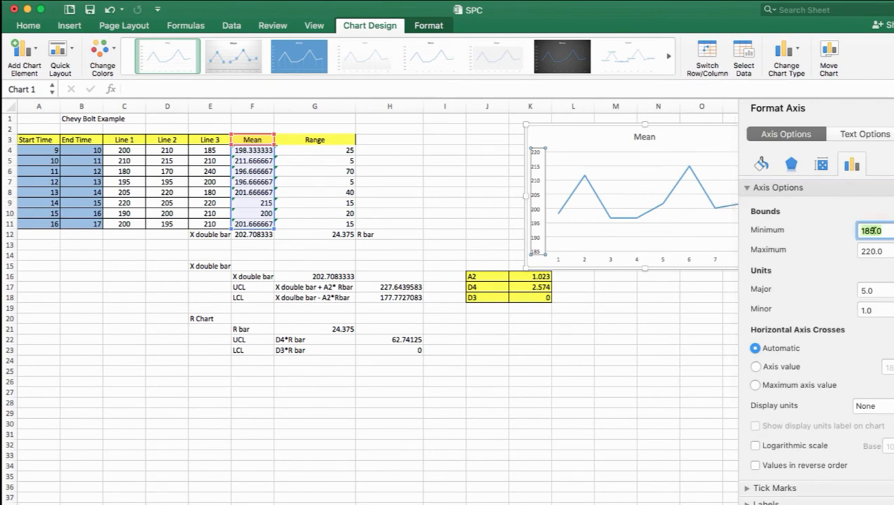
text(177)
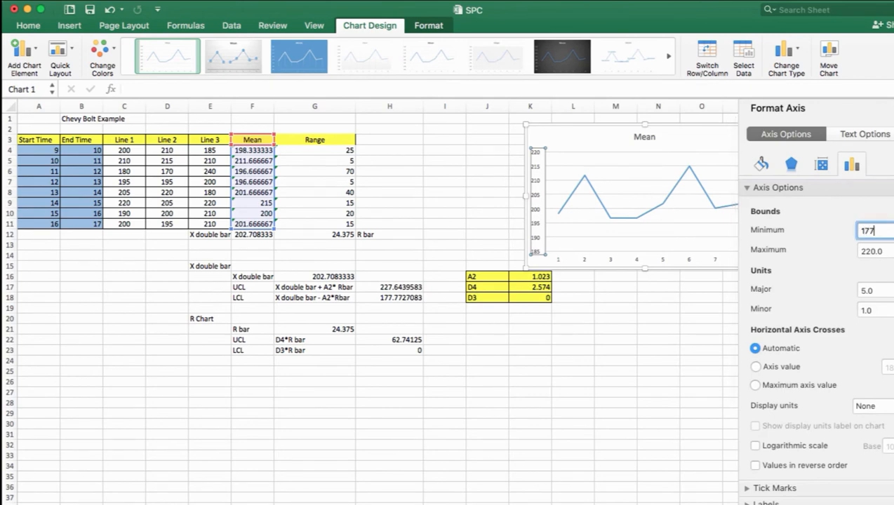
click(889, 243)
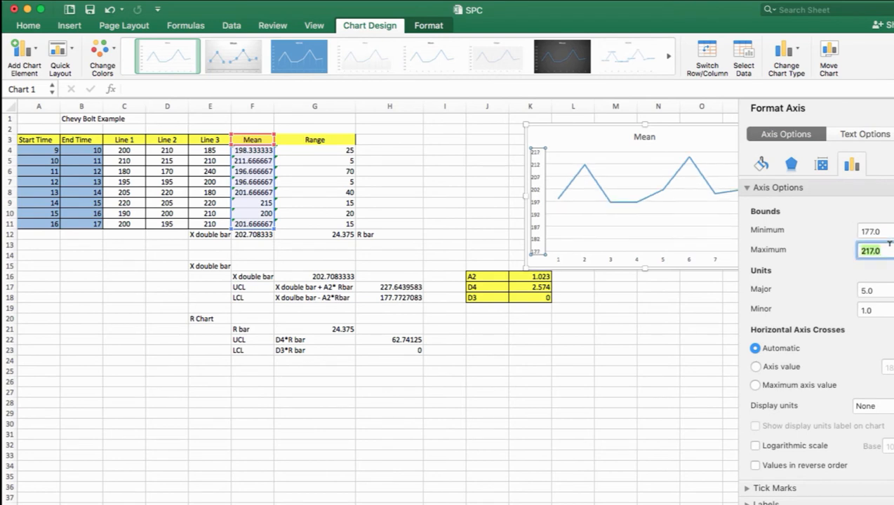
text(227)
key(Return)
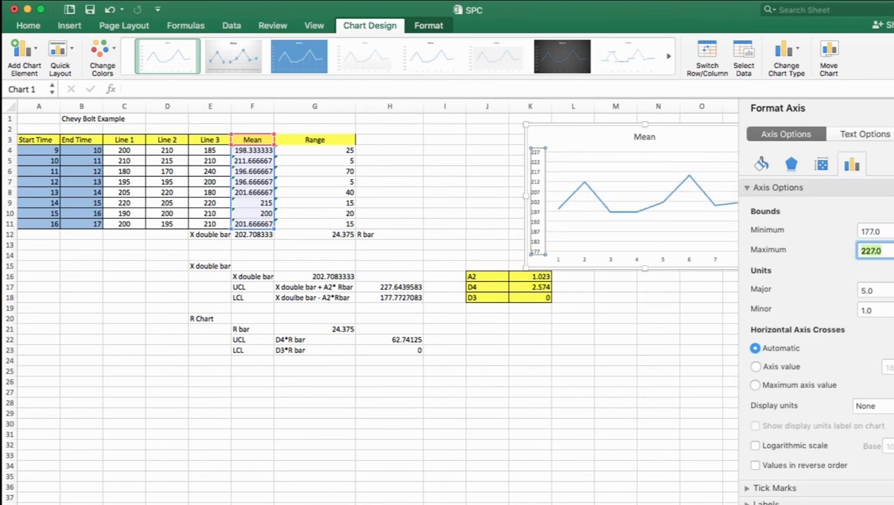
click(613, 377)
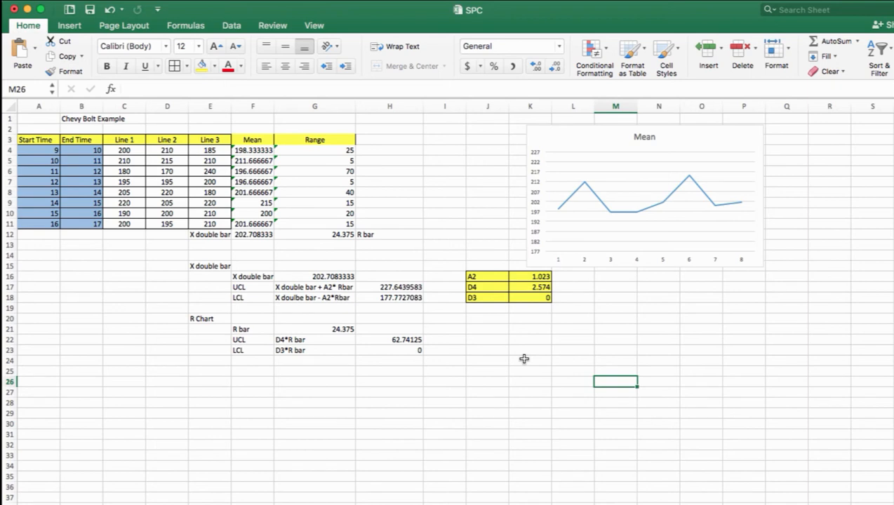
click(566, 261)
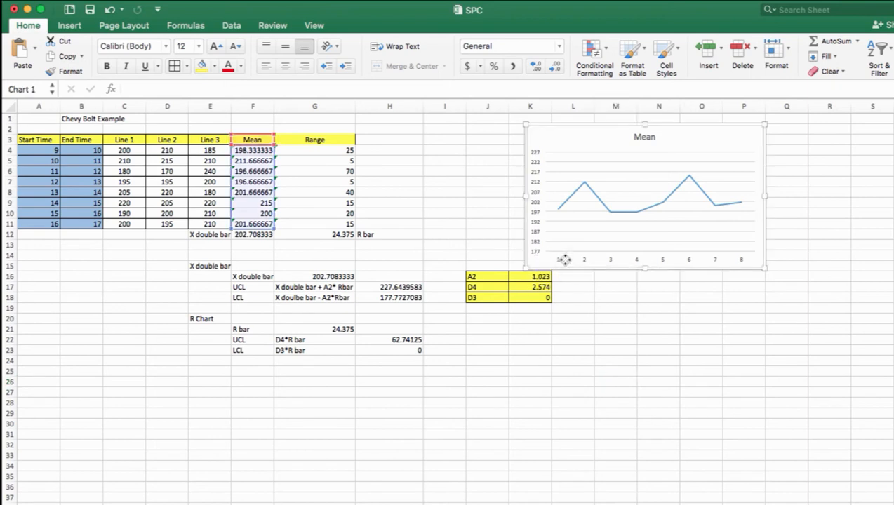
click(610, 258)
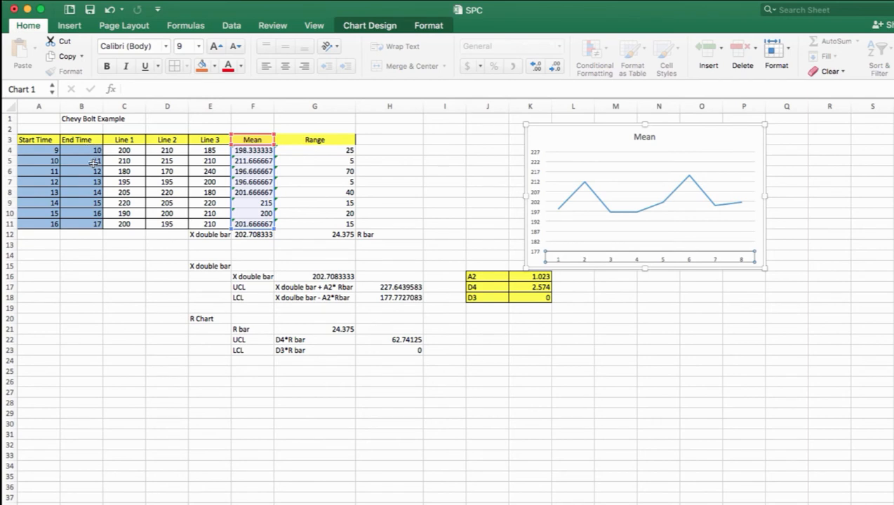
right_click(600, 261)
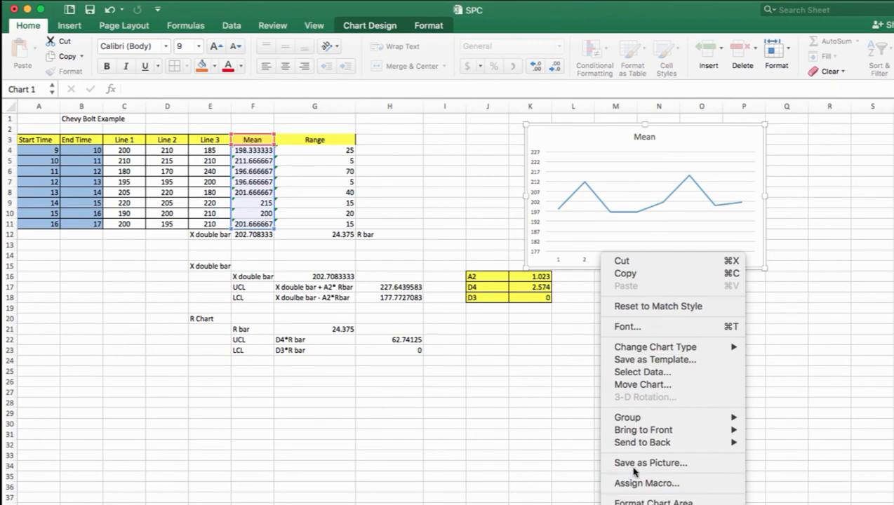
click(573, 263)
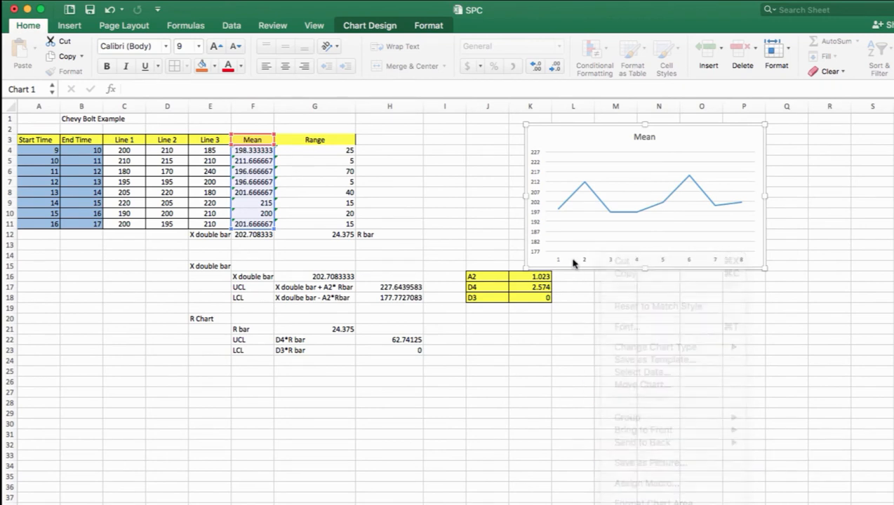
right_click(584, 260)
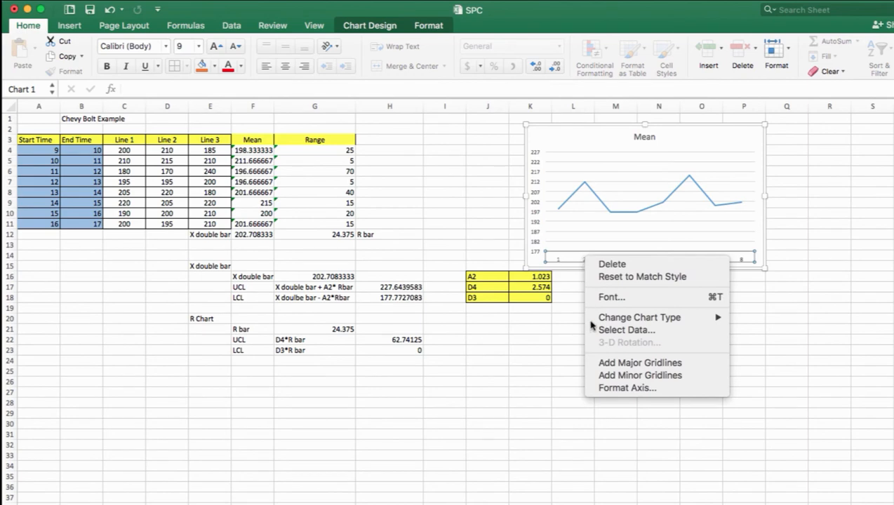
click(611, 388)
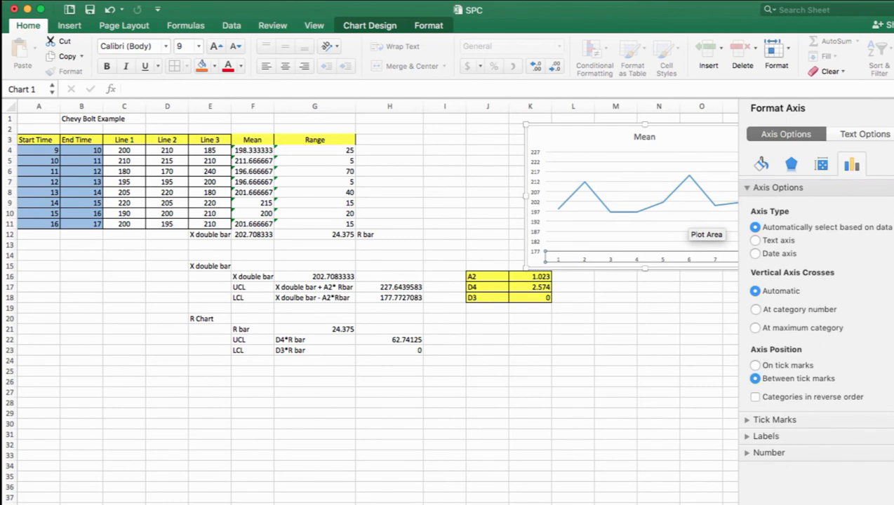
click(891, 108)
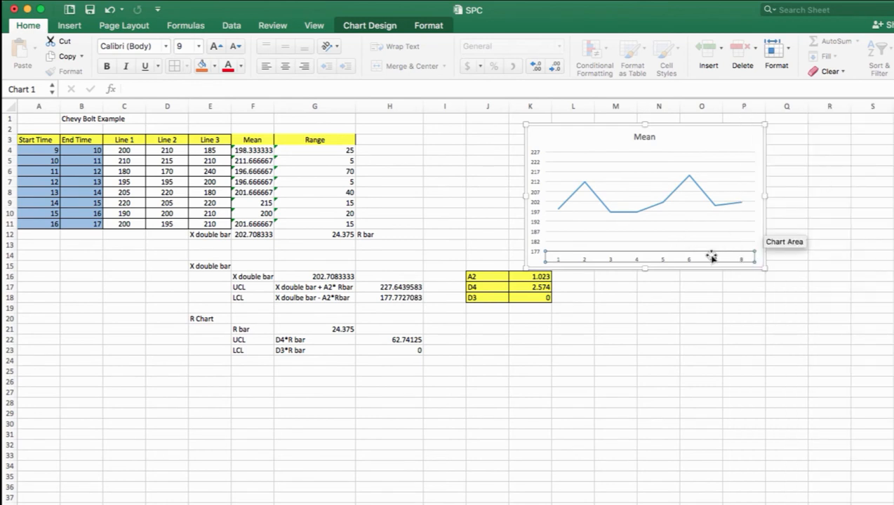
Use the start times in A4:A11 as the Mean chart's horizontal axis labels
right_click(646, 259)
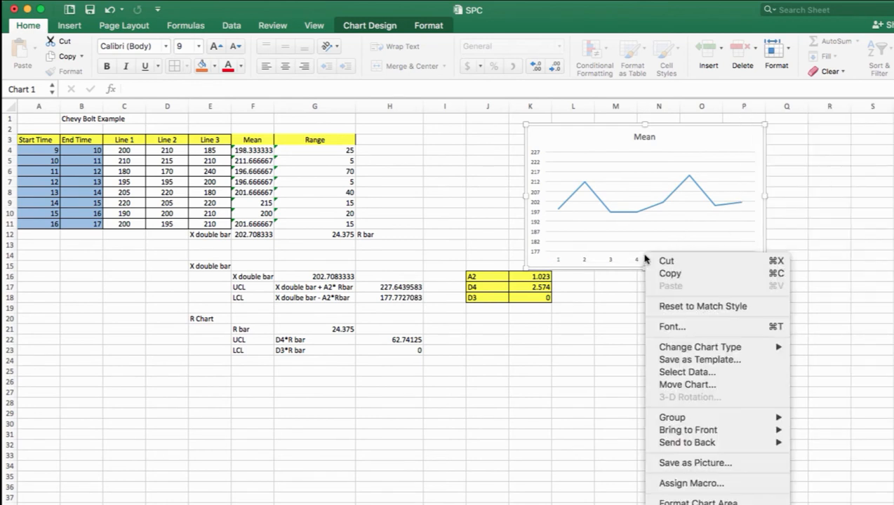
click(679, 372)
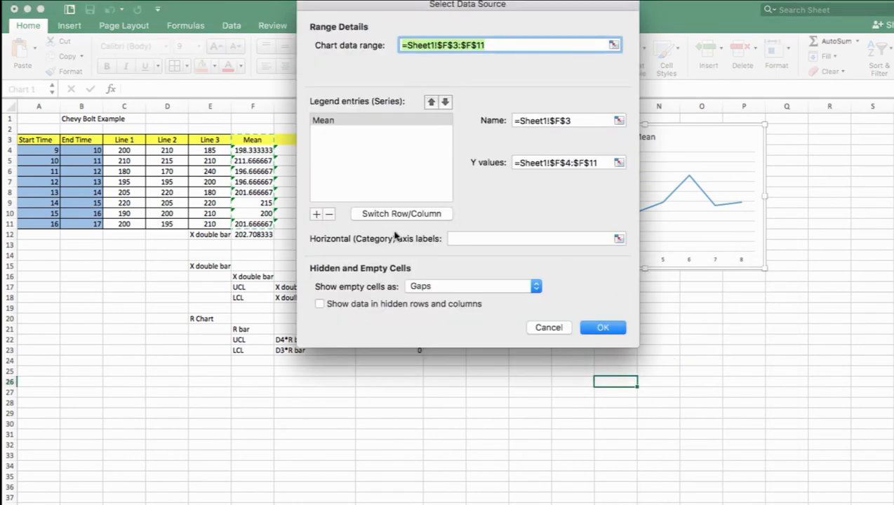
click(553, 237)
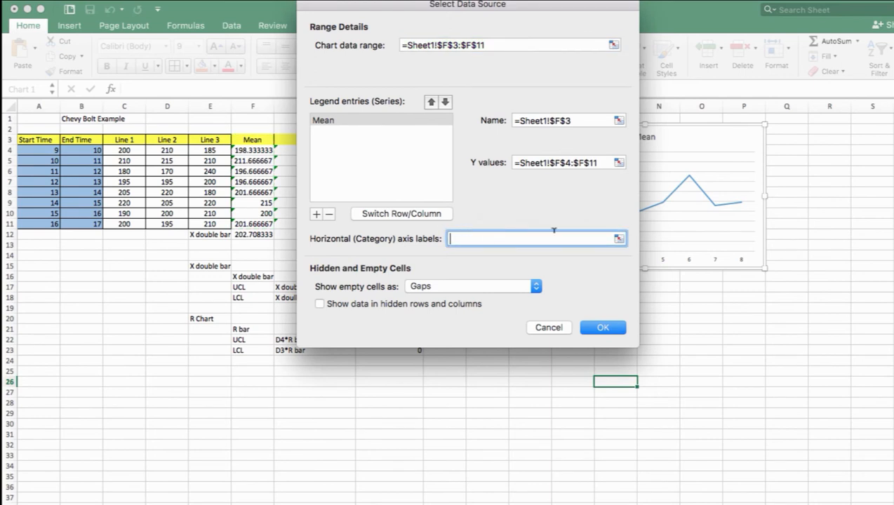
click(618, 240)
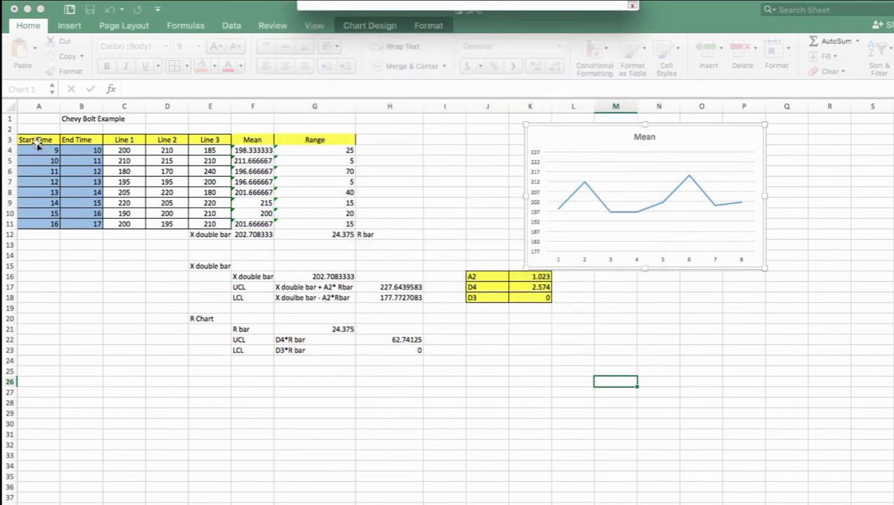
drag(39, 150, 31, 223)
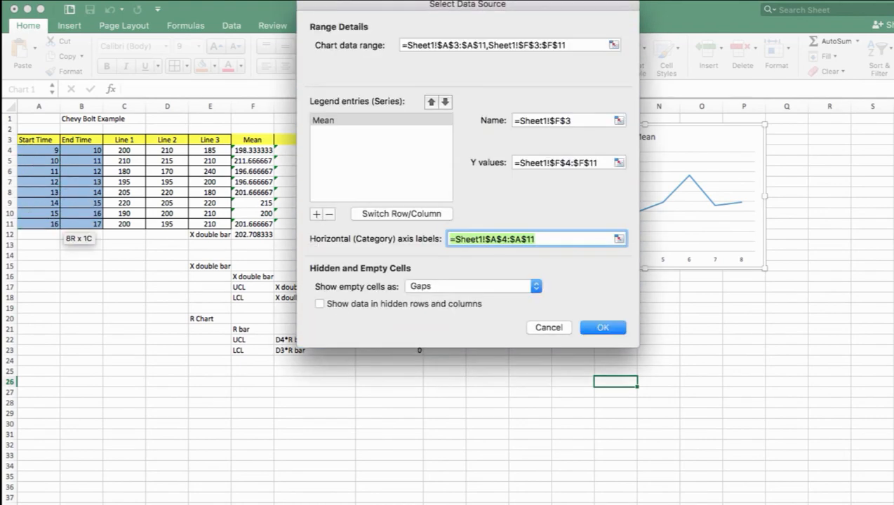
click(603, 327)
click(607, 330)
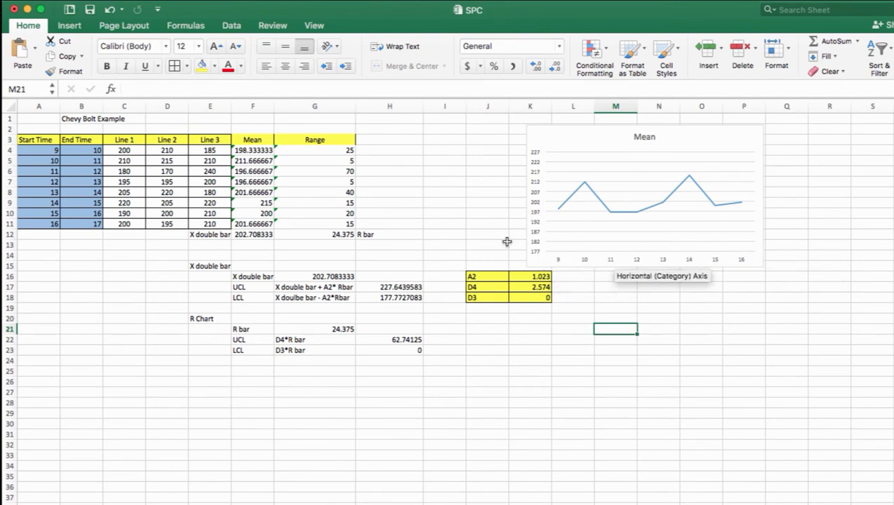
click(38, 145)
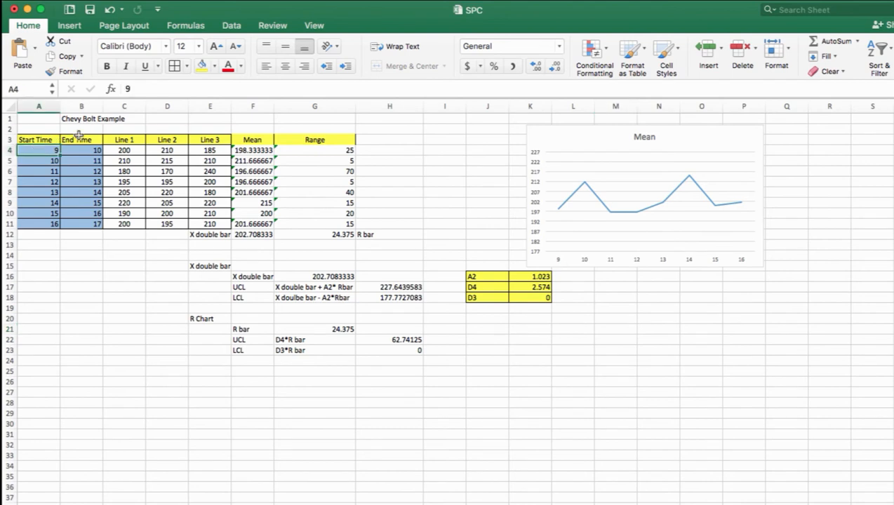
Change the start times in A4 to 9am and in A7 to 12pm
text(9a)
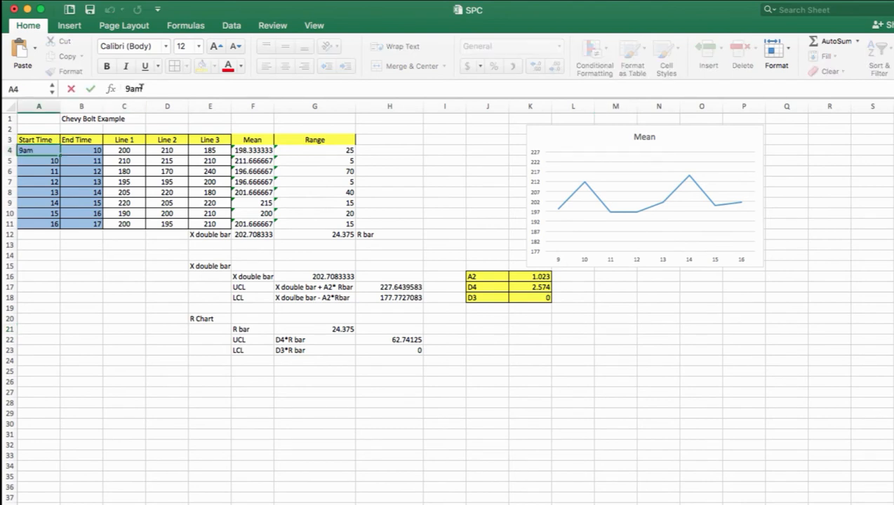
text(m)
key(Return)
click(55, 184)
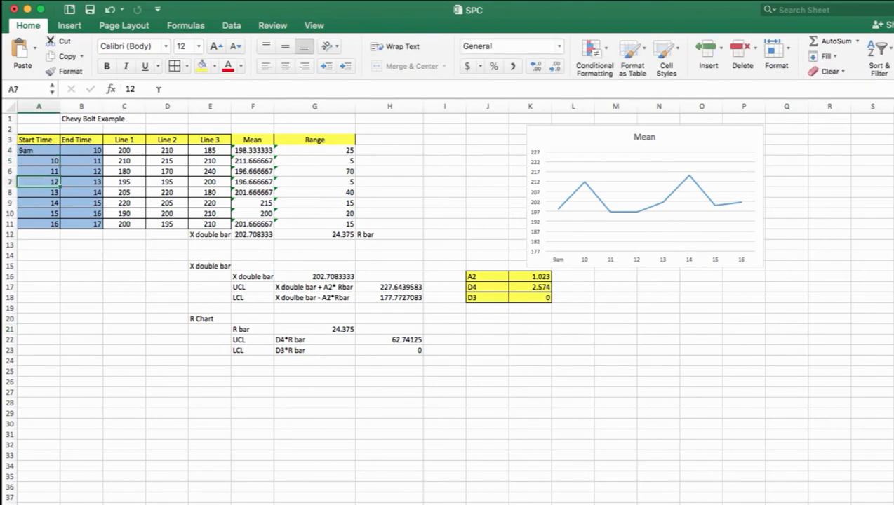
click(160, 85)
text(pm)
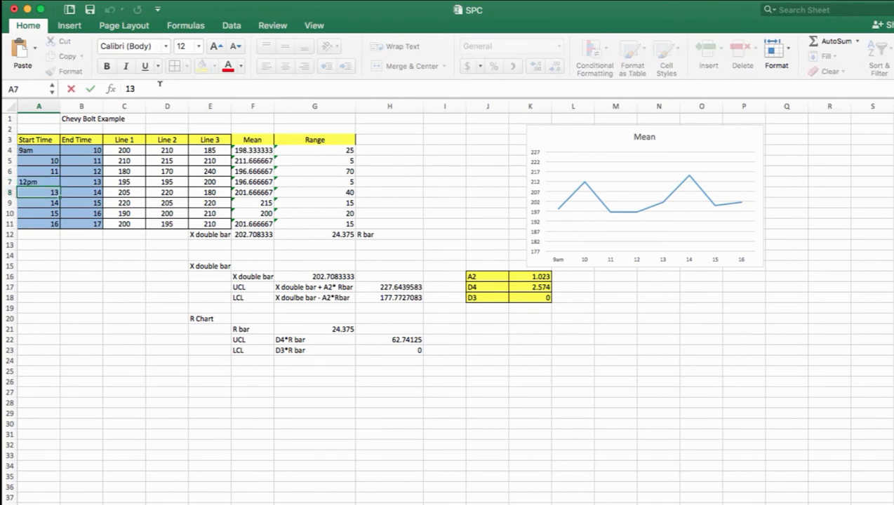
key(Return)
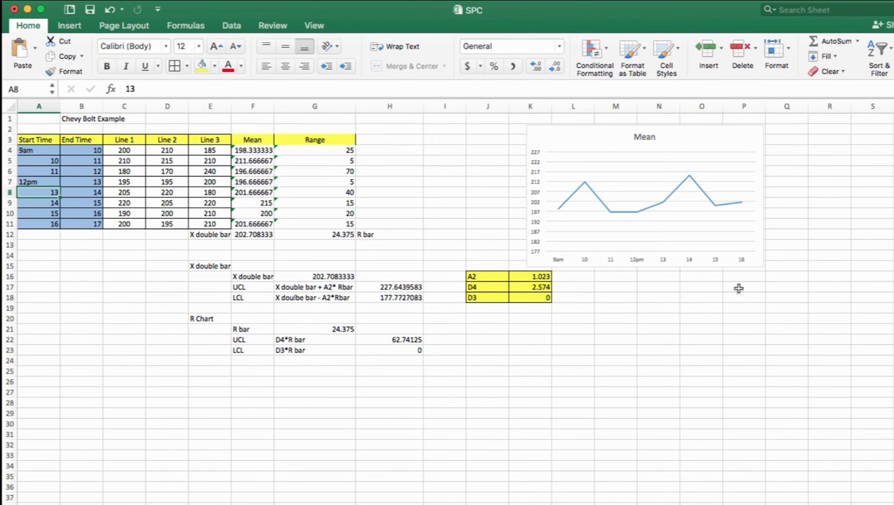
click(578, 406)
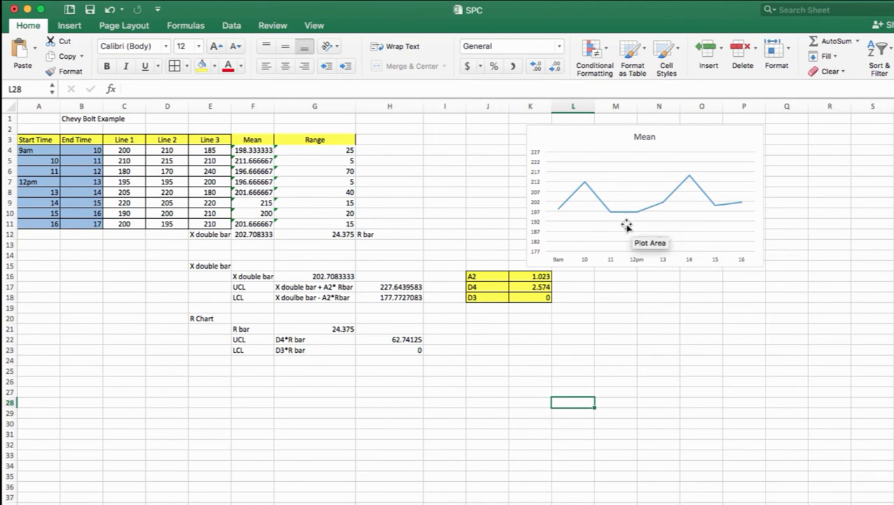
Draw a straight line about 4.46" wide across the Mean chart at the 227 gridline and give it an orange line style
mouse_move(578, 192)
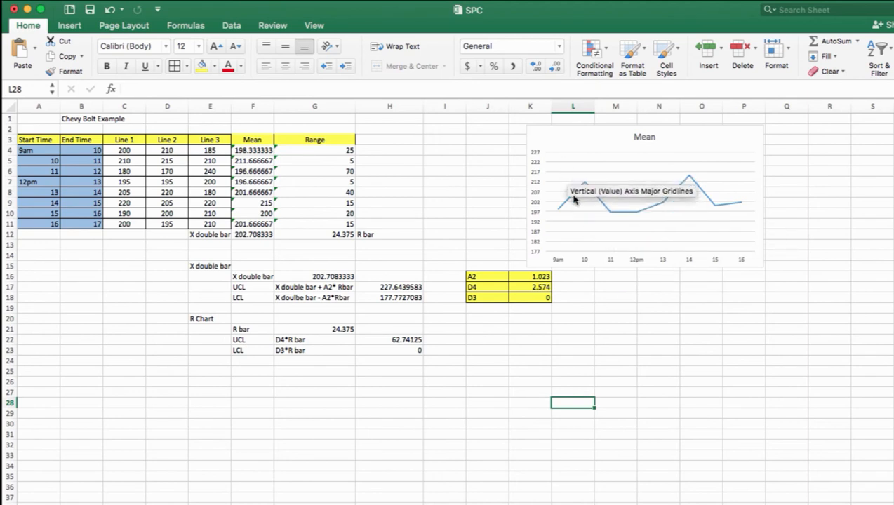
click(623, 167)
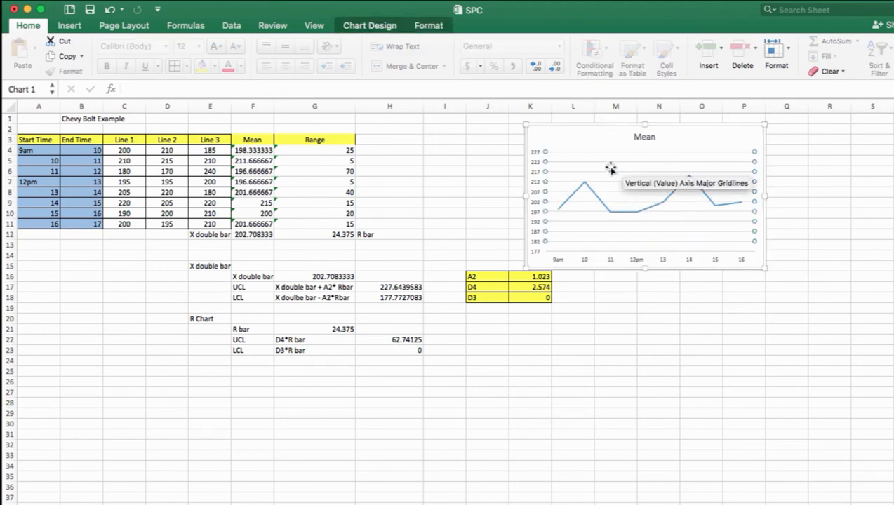
click(590, 137)
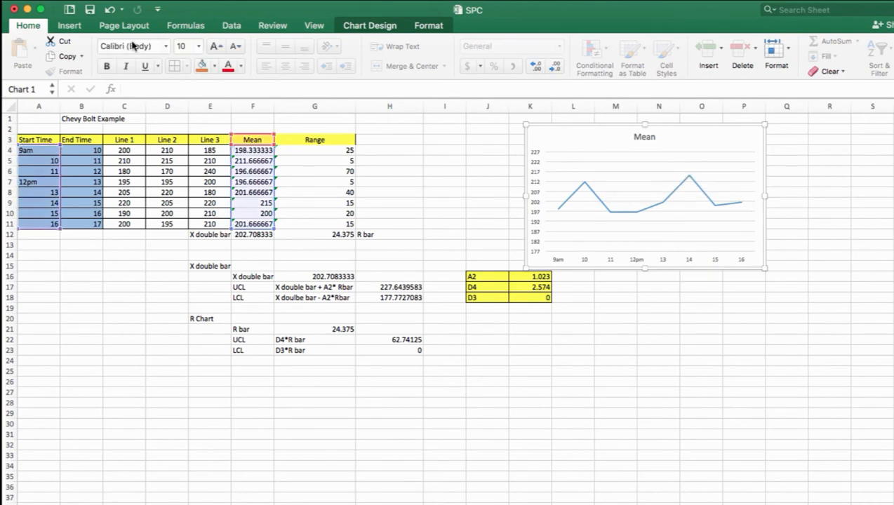
click(70, 26)
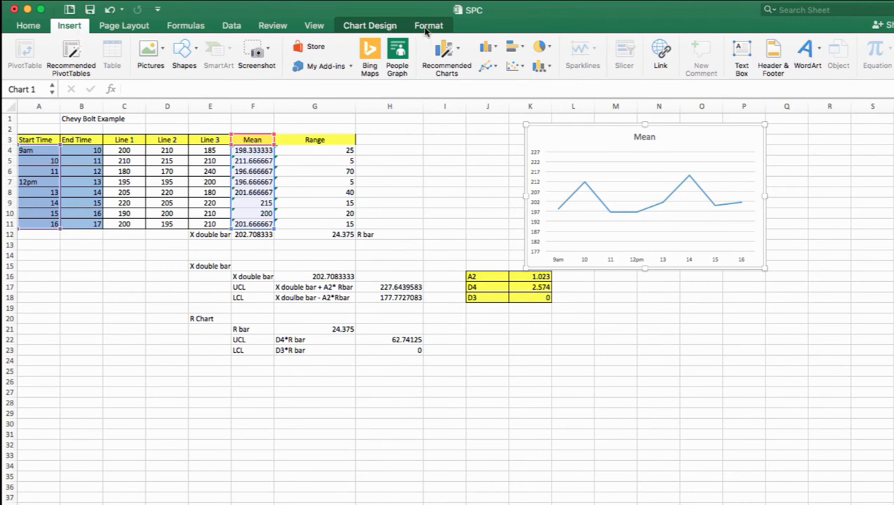
click(397, 28)
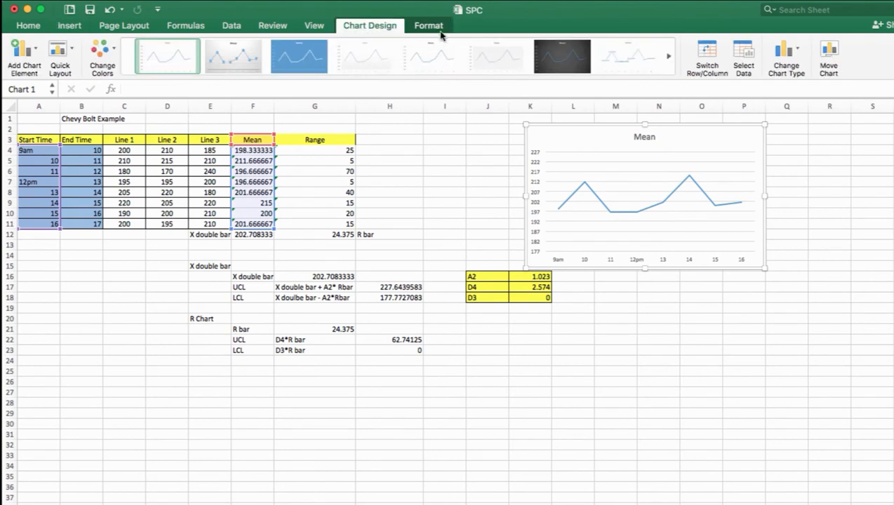
click(429, 26)
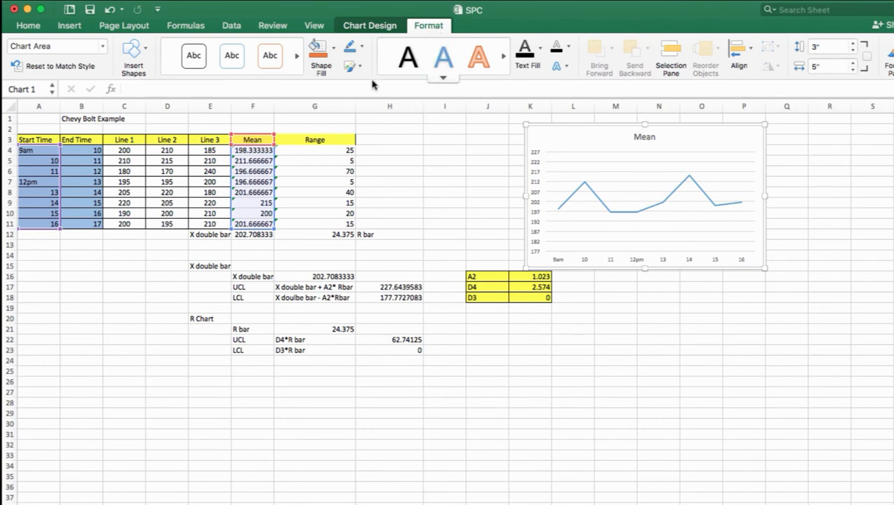
click(146, 65)
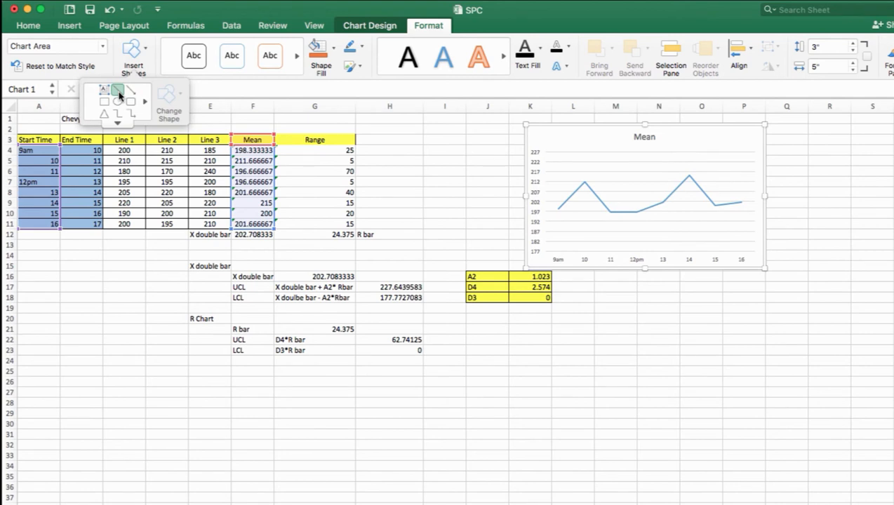
click(119, 95)
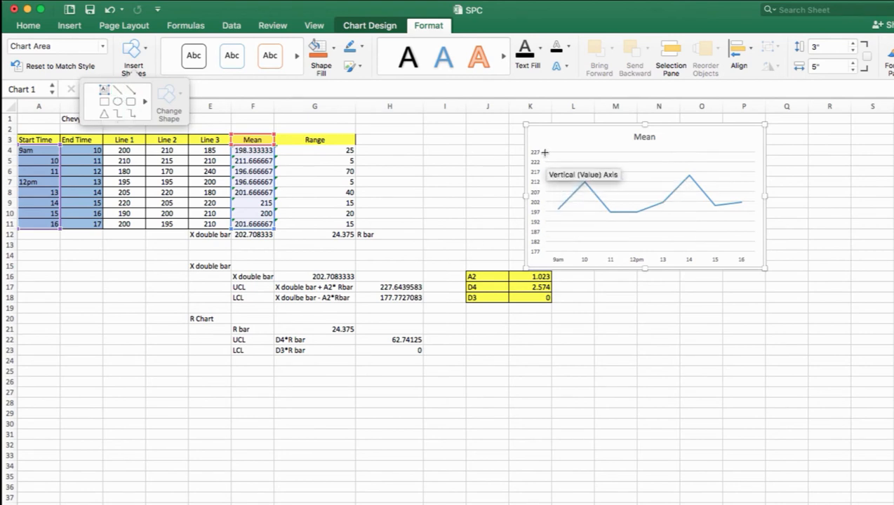
drag(545, 152, 756, 151)
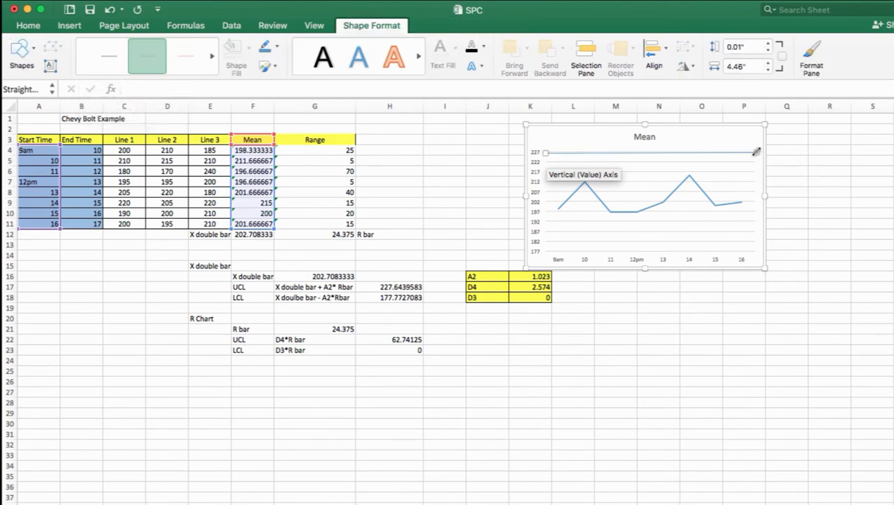
click(149, 79)
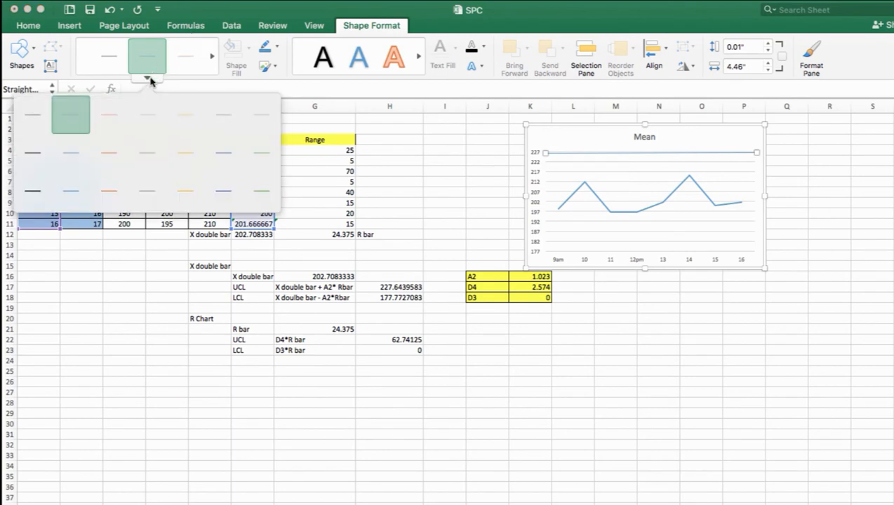
click(110, 186)
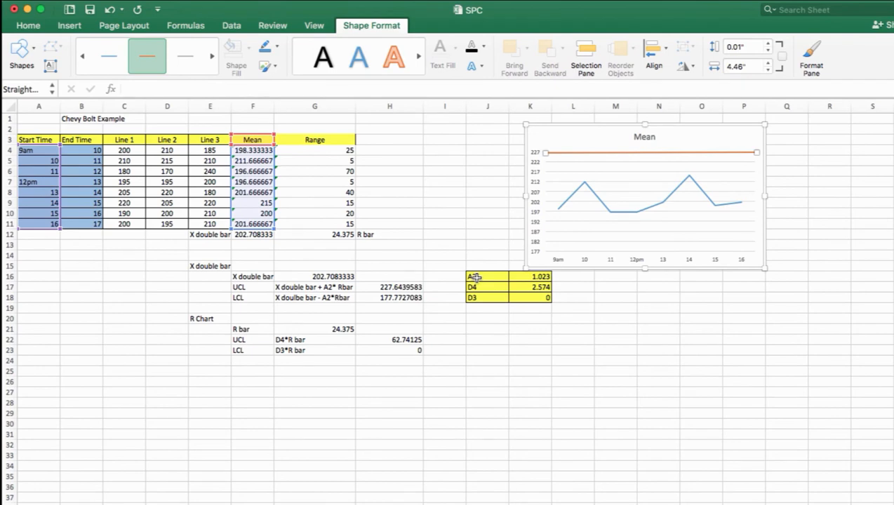
Place copies of the orange line on the Mean chart at the 177 gridline and just above the 202 gridline
click(705, 317)
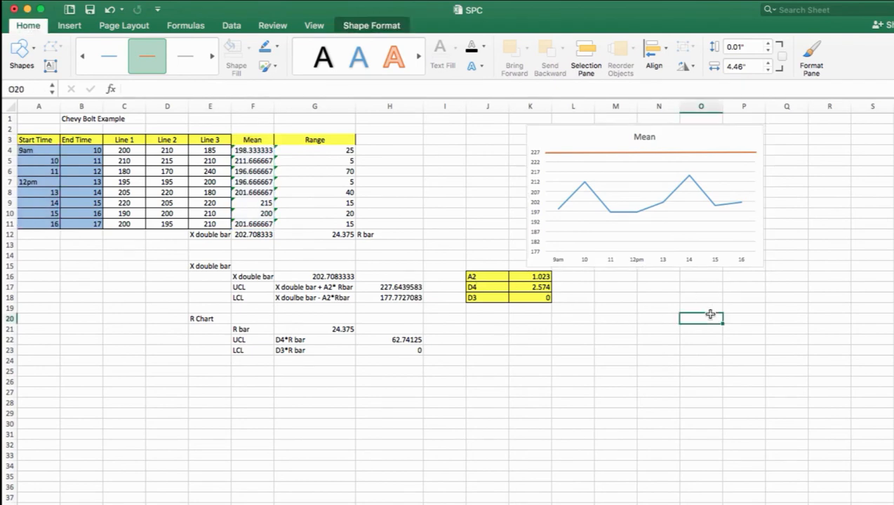
key(ctrl+v)
drag(728, 317, 595, 252)
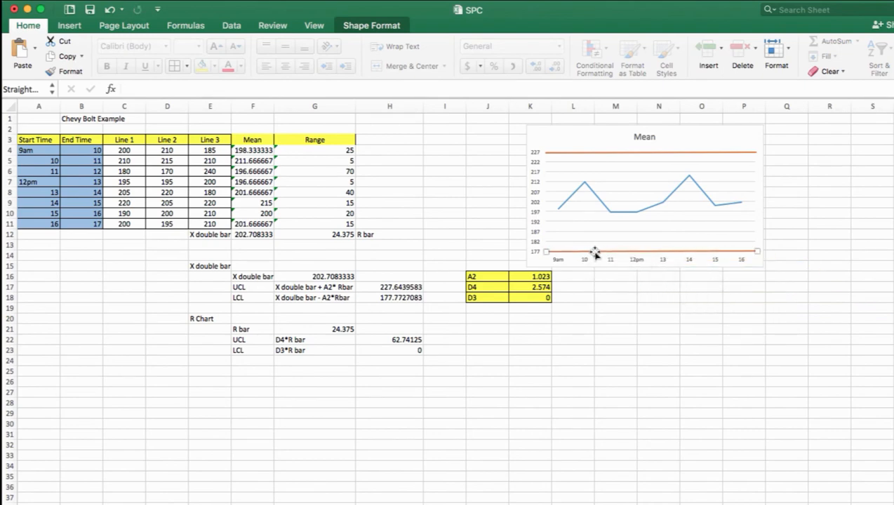
key(super+v)
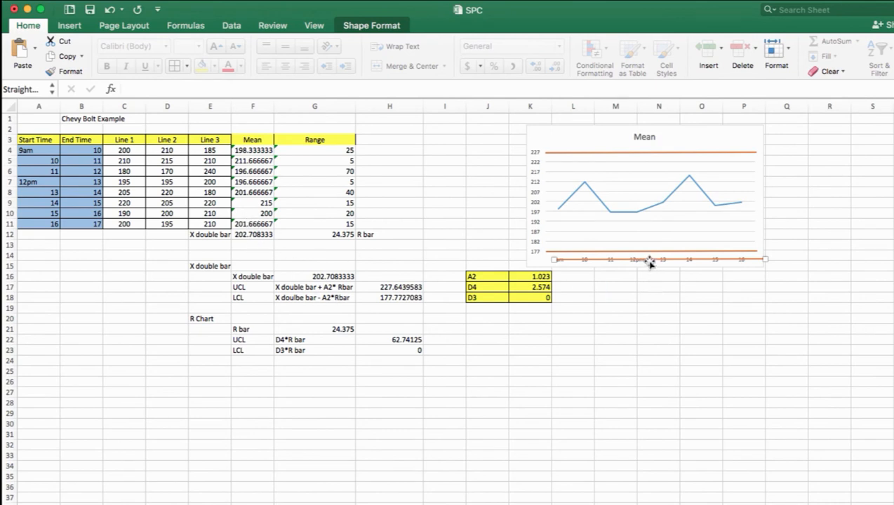
drag(647, 260, 639, 199)
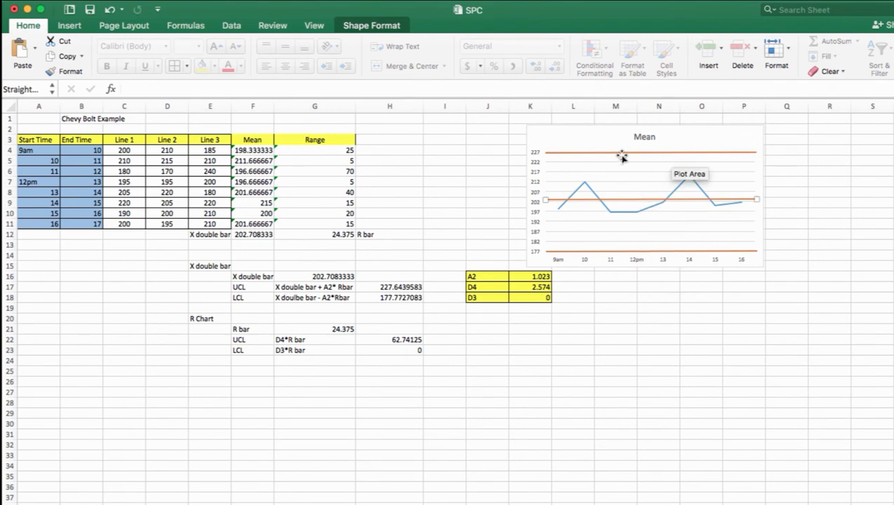
Draw a rectangle about 0.4" high and 0.76" wide over the right end of the Mean chart's upper orange line
click(70, 26)
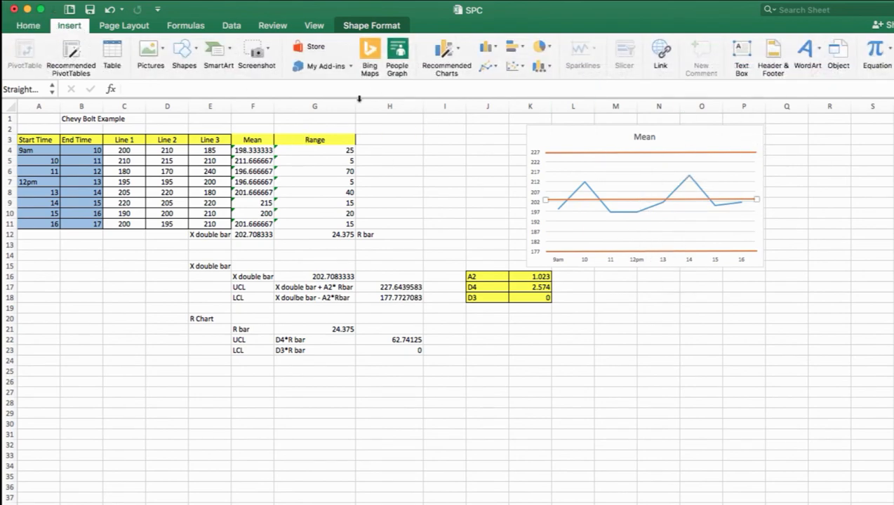
click(583, 144)
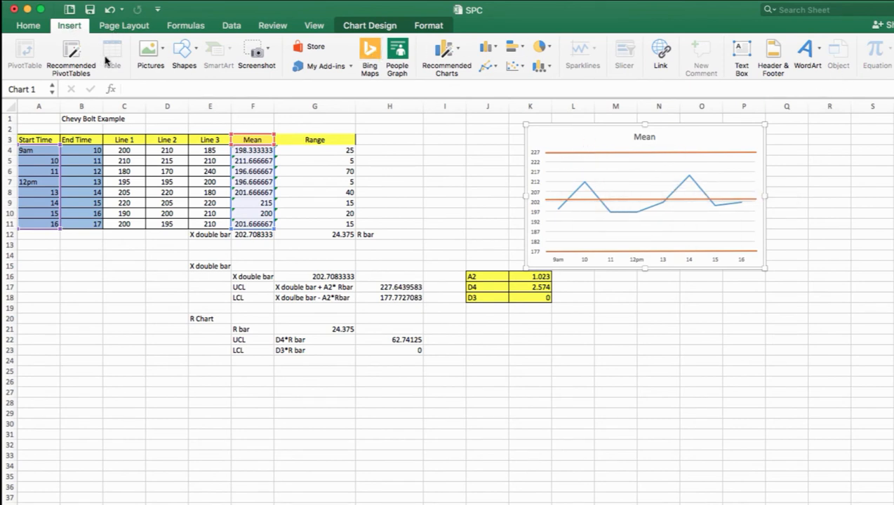
click(197, 54)
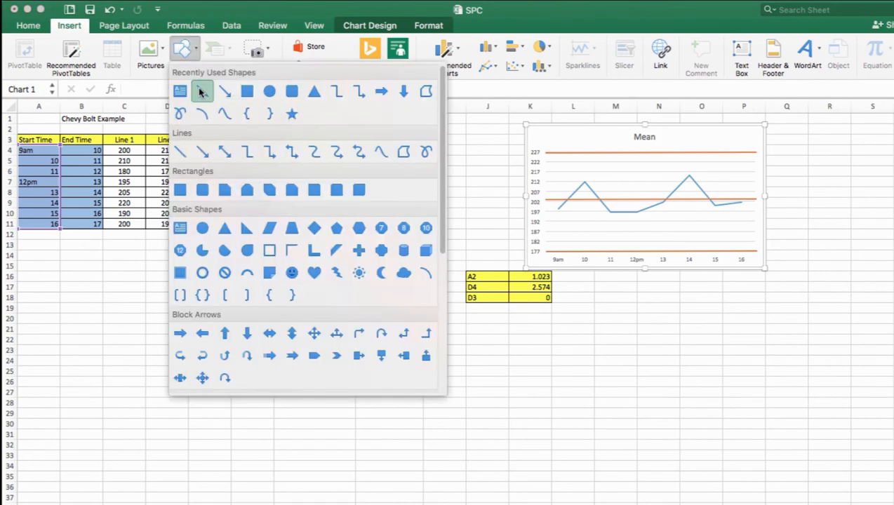
click(246, 91)
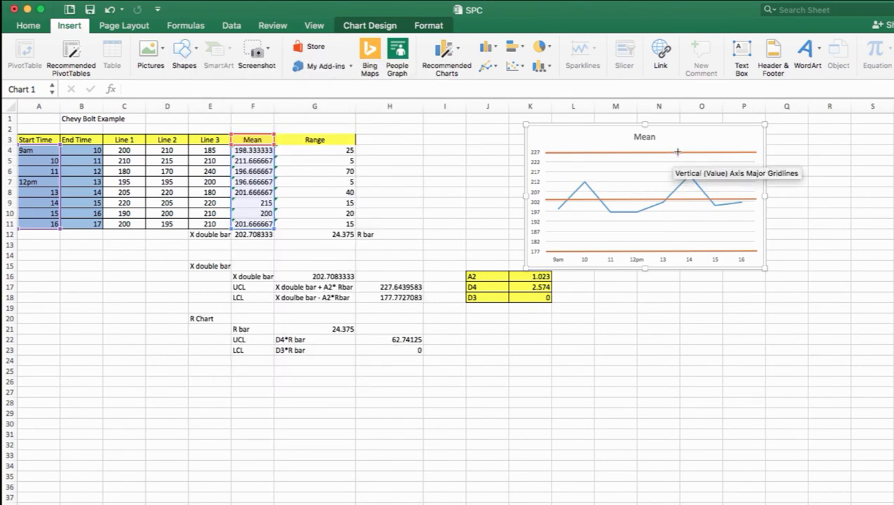
mouse_move(749, 144)
mouse_down()
mouse_move(754, 163)
mouse_move(787, 165)
mouse_move(749, 155)
mouse_up()
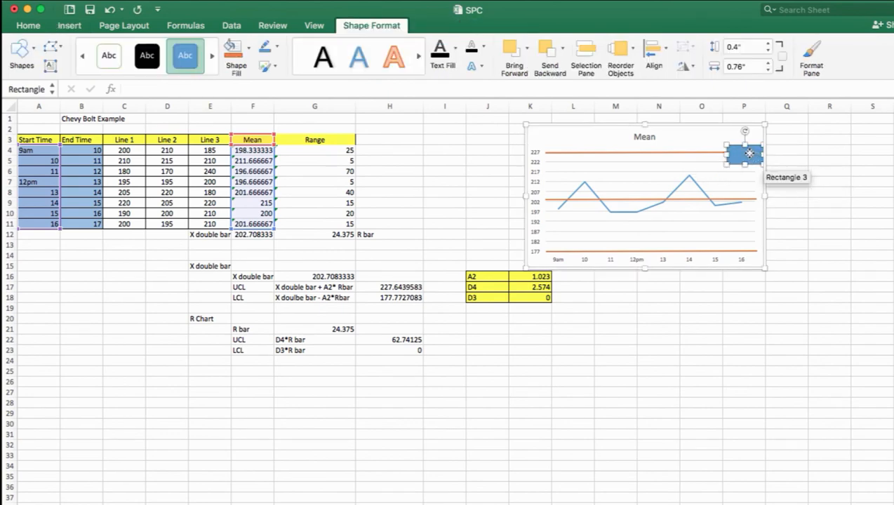
Label the rectangle UCL and shrink it to about 0.29" high and 0.47" wide
right_click(749, 154)
click(781, 204)
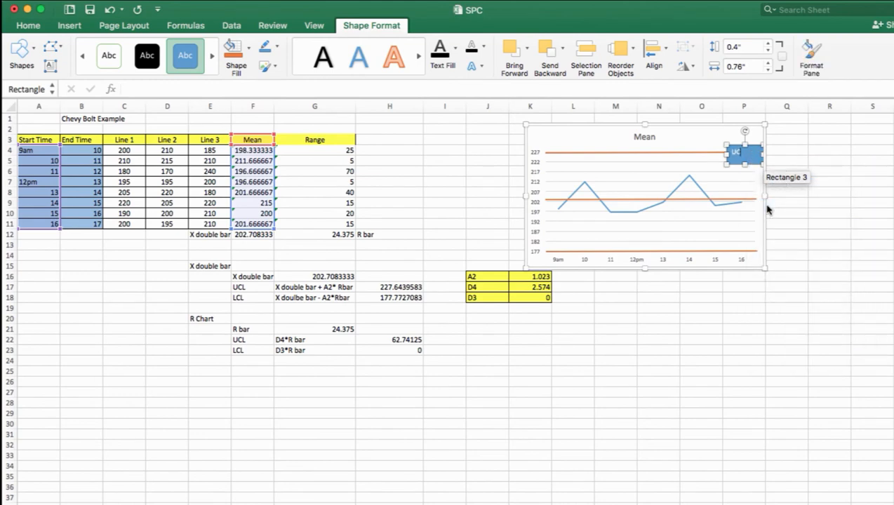
text(UCL)
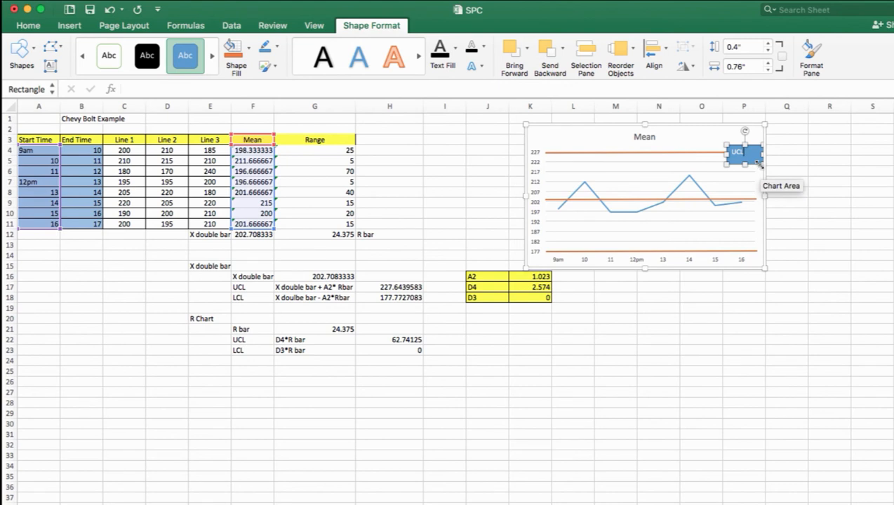
drag(754, 160, 756, 143)
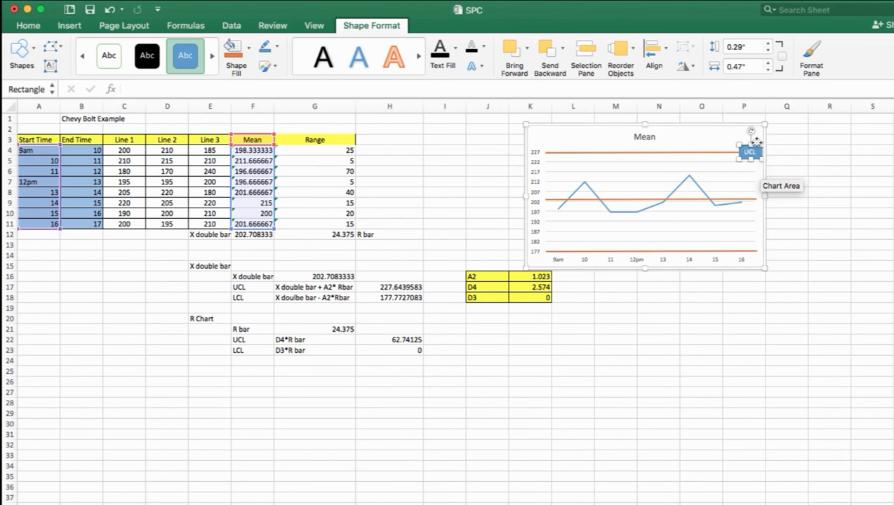
Place copies of the UCL label at the right ends of the centre and lower lines, relabelling the lower one LCL
key(super+v)
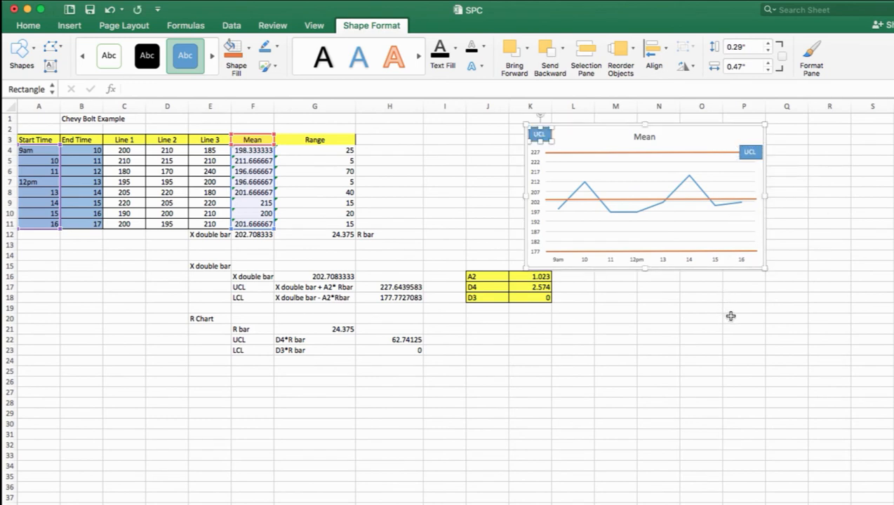
drag(552, 139, 763, 198)
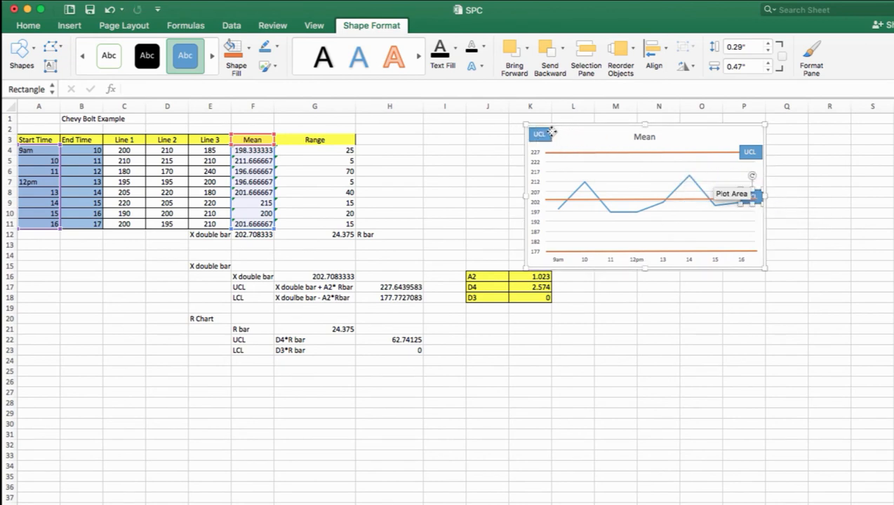
click(552, 132)
drag(546, 134, 751, 246)
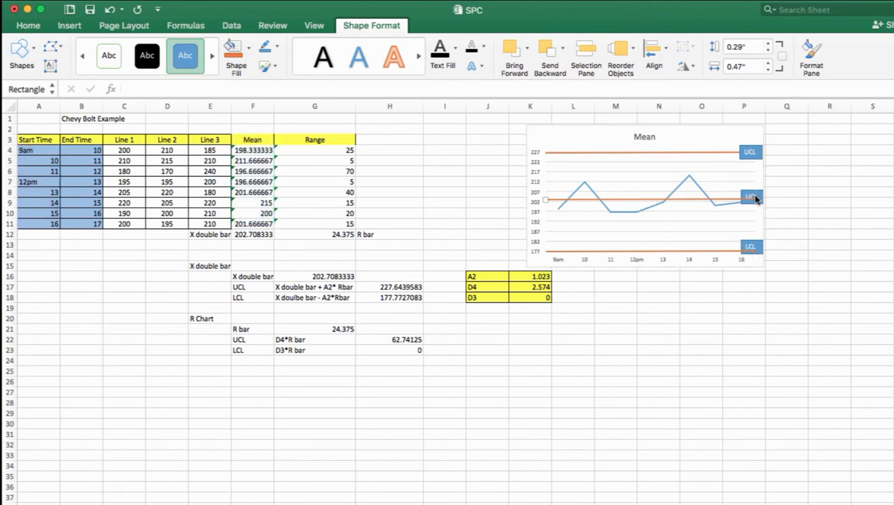
double_click(754, 195)
click(754, 198)
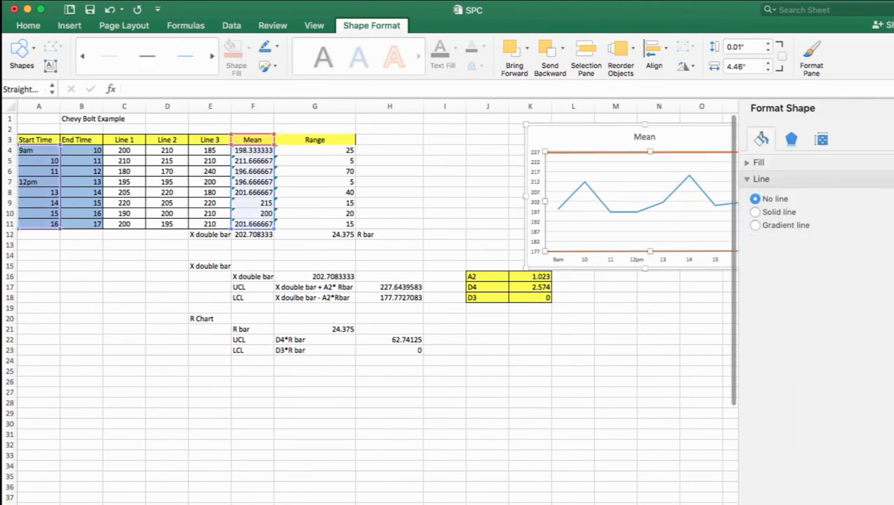
click(891, 108)
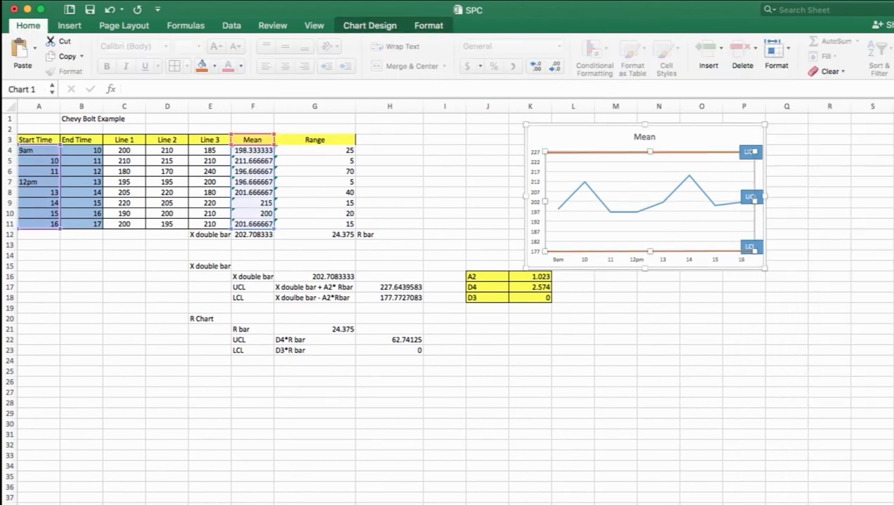
Relabel the Mean chart's middle label CL and place a copy of the lower orange line just above the 202 gridline
click(748, 198)
right_click(748, 199)
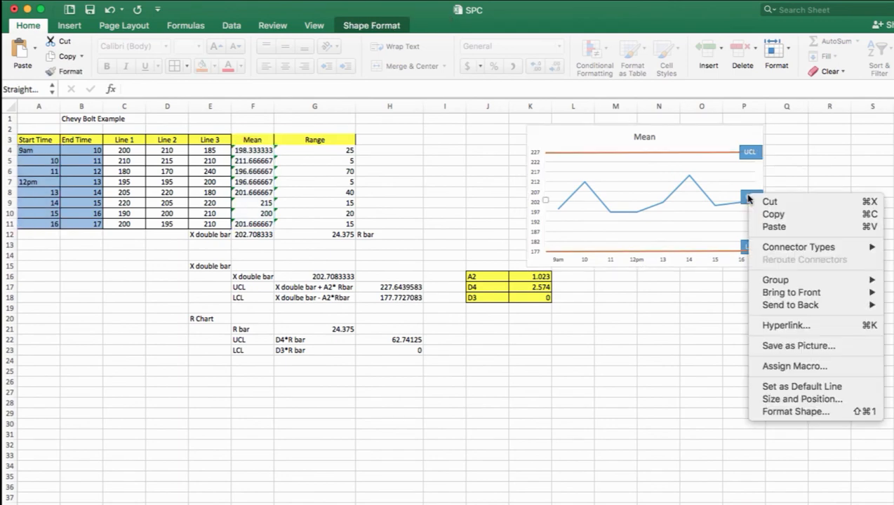
click(748, 194)
click(748, 195)
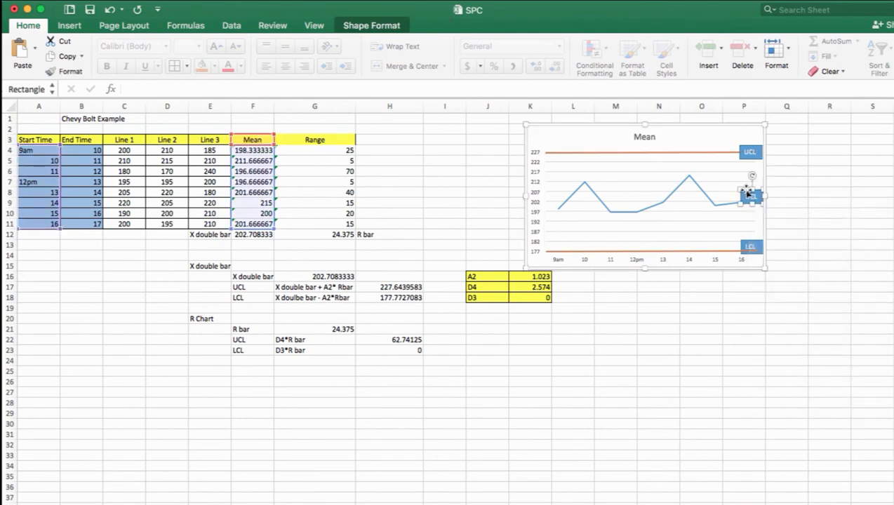
right_click(746, 195)
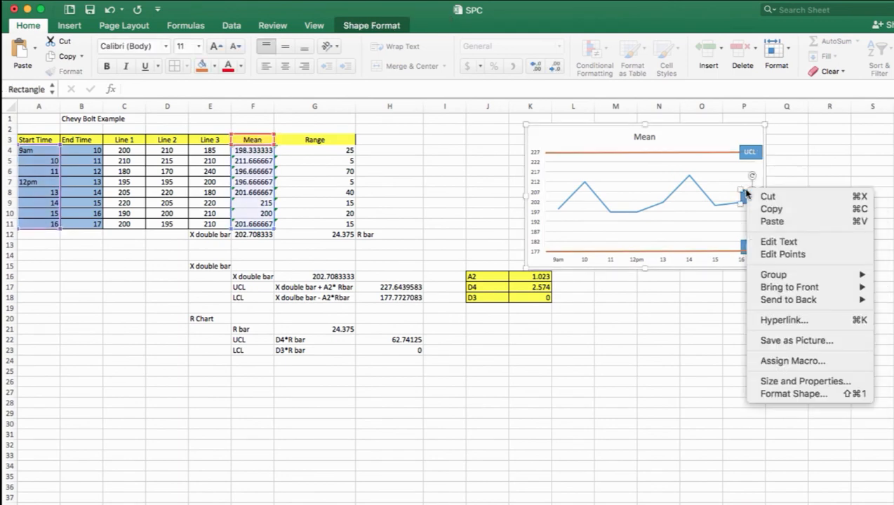
click(766, 242)
click(750, 198)
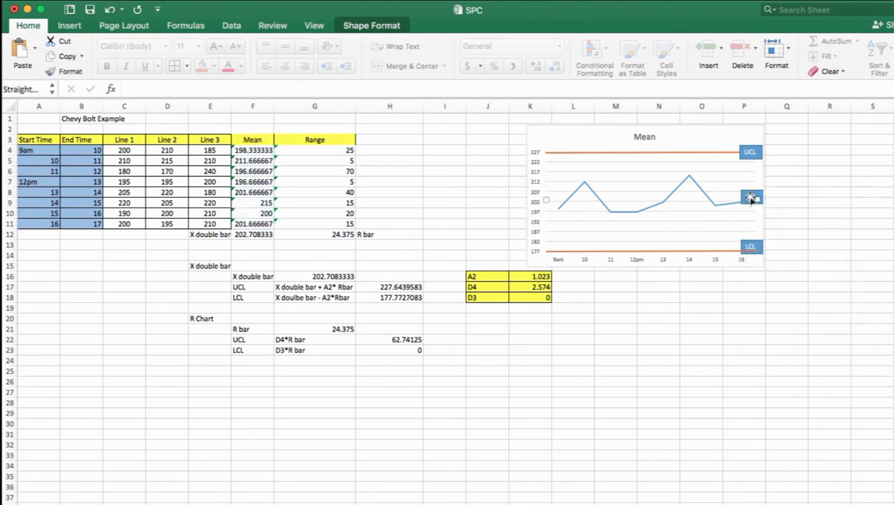
right_click(749, 196)
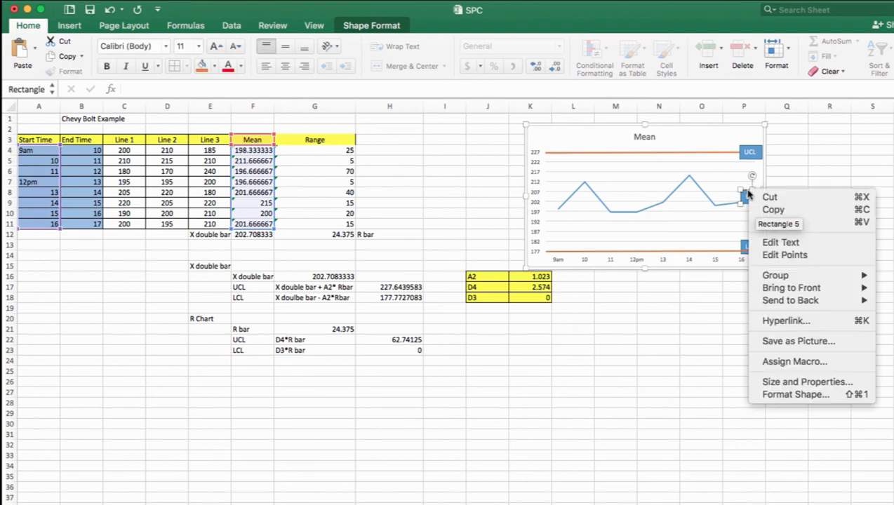
click(764, 242)
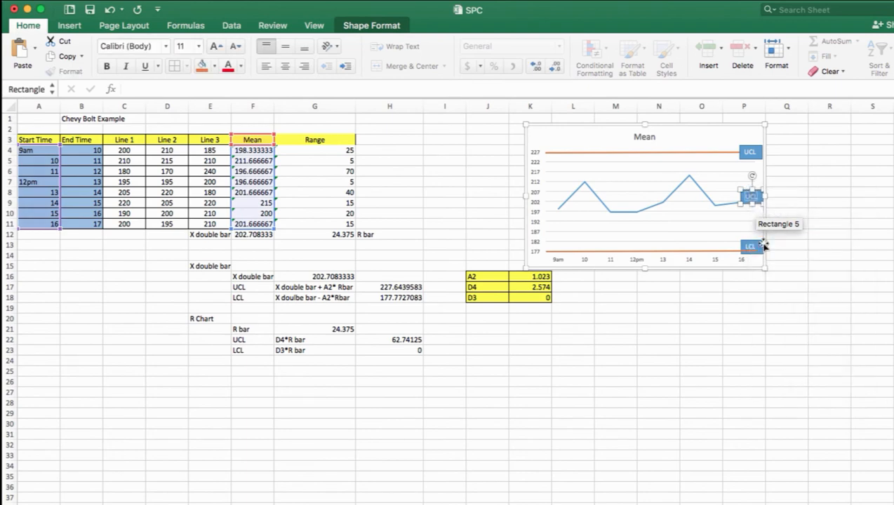
click(830, 254)
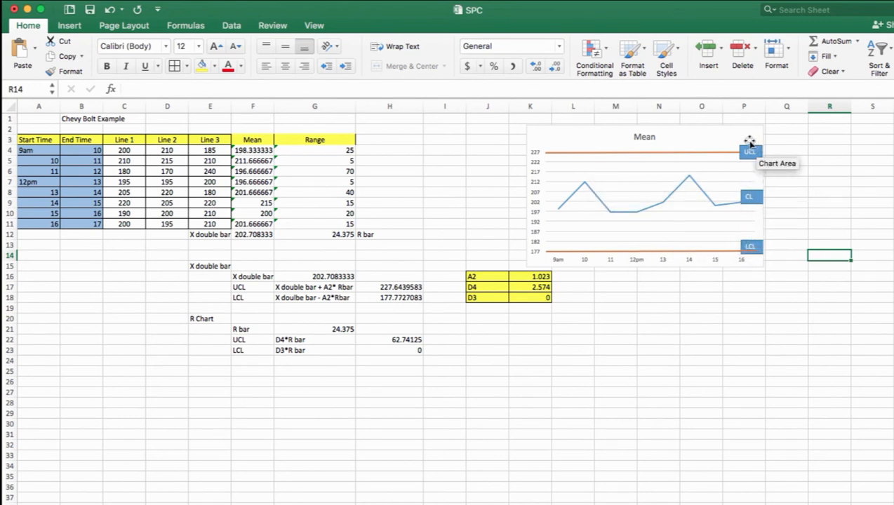
click(697, 250)
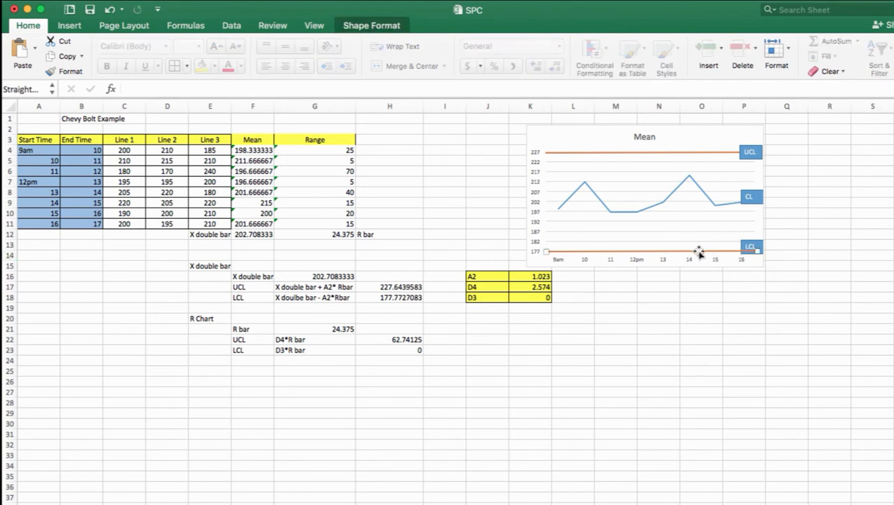
drag(674, 255, 660, 198)
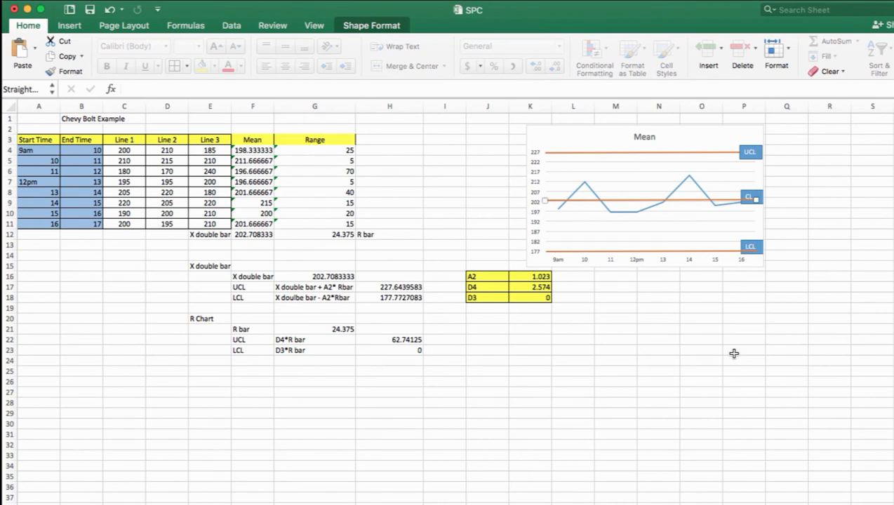
Insert a line chart of the Range column G3:G11 and place it below the Mean chart and the constants table
click(310, 139)
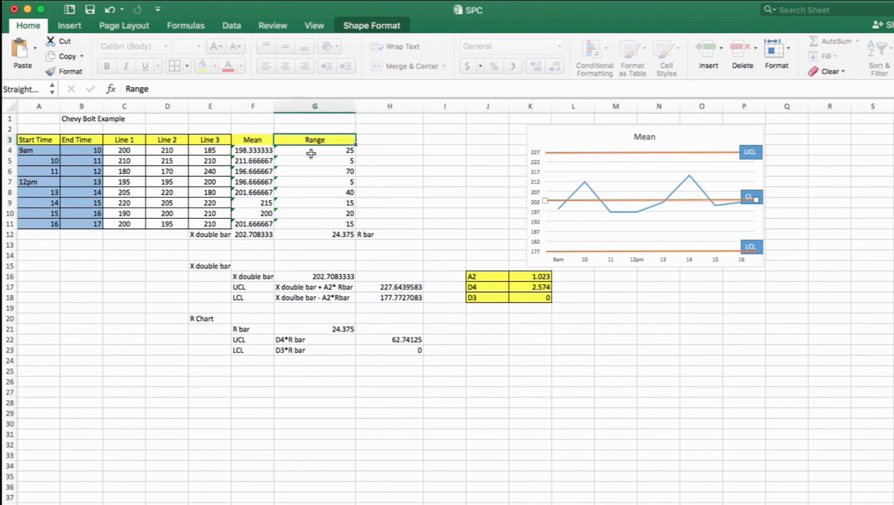
drag(310, 153, 312, 221)
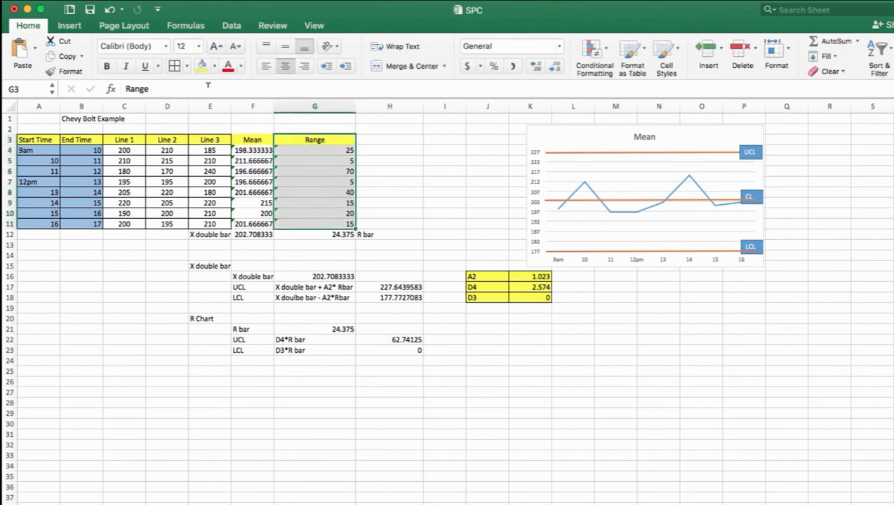
click(70, 27)
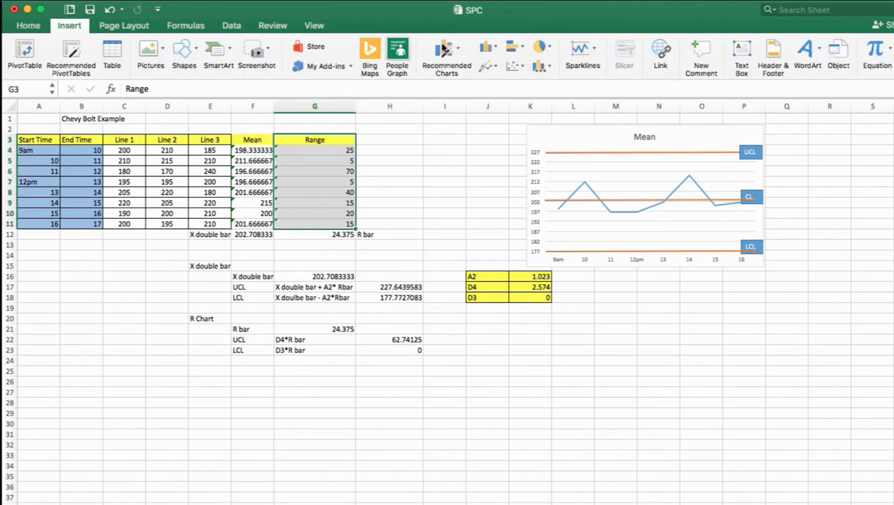
click(497, 67)
click(507, 136)
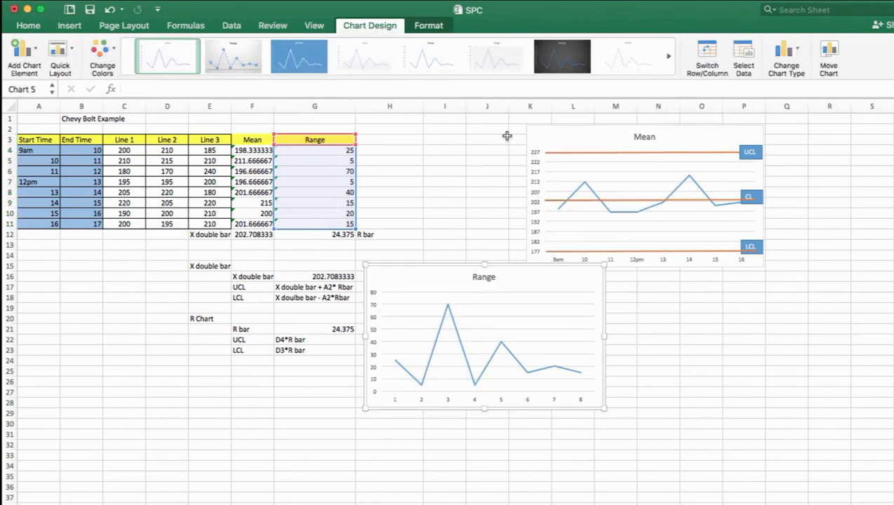
drag(507, 262, 674, 314)
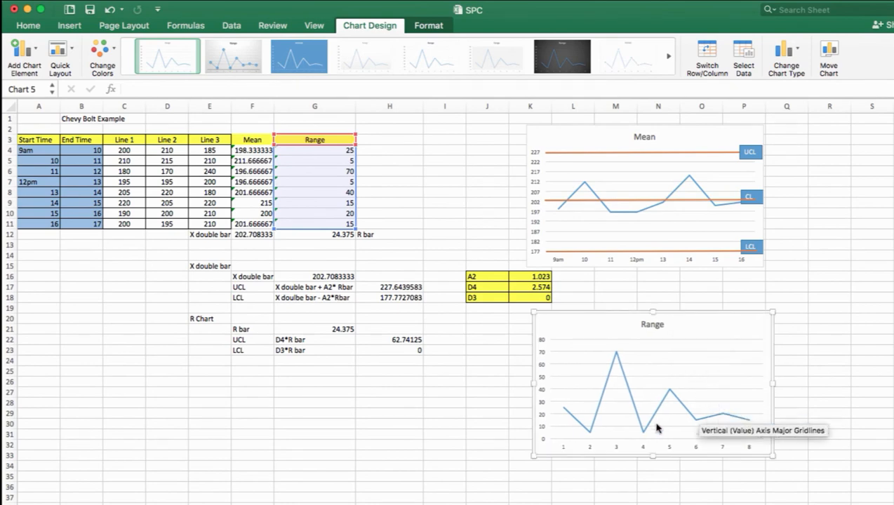
Examine the R chart's UCL and LCL calculations in H22 and H23
click(303, 342)
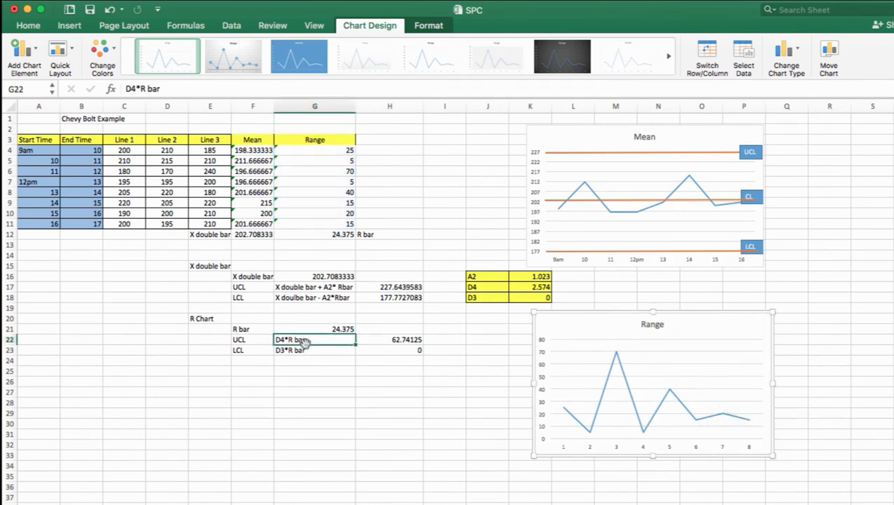
click(406, 340)
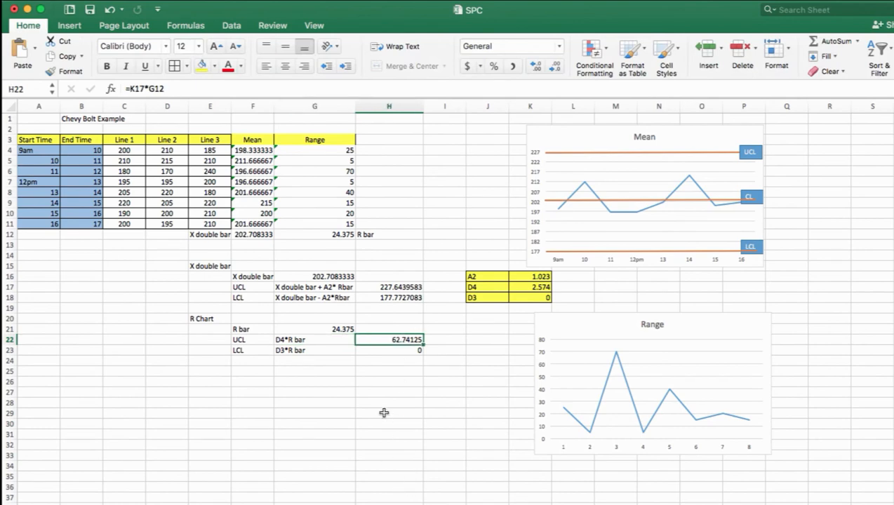
click(385, 356)
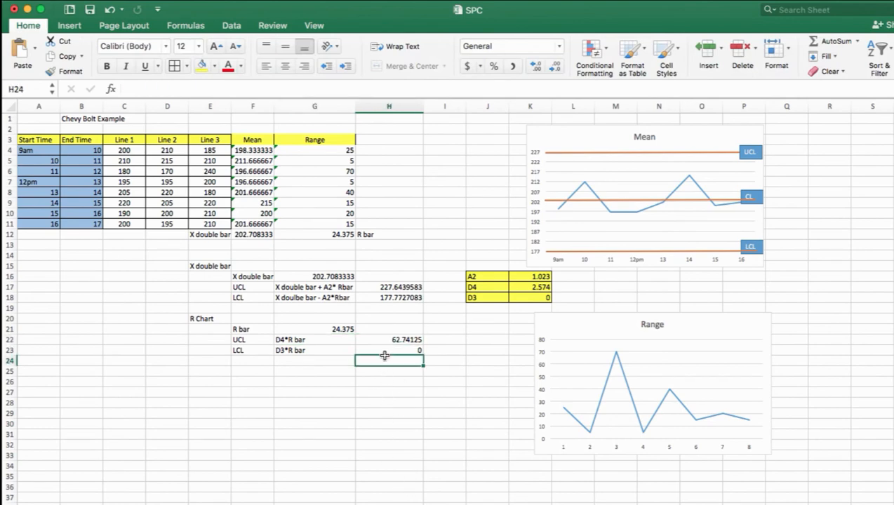
click(383, 350)
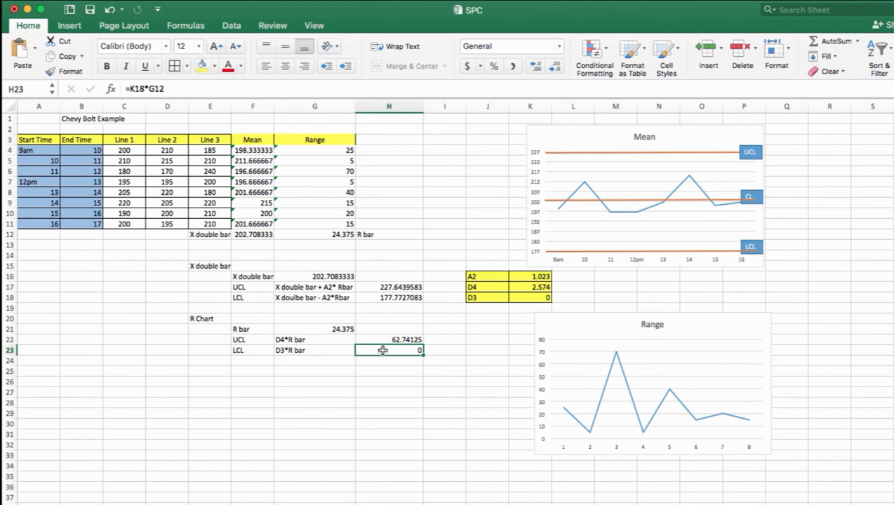
Try to move a copy of the Mean chart's upper orange line onto the Range chart, and delete the copy
click(588, 153)
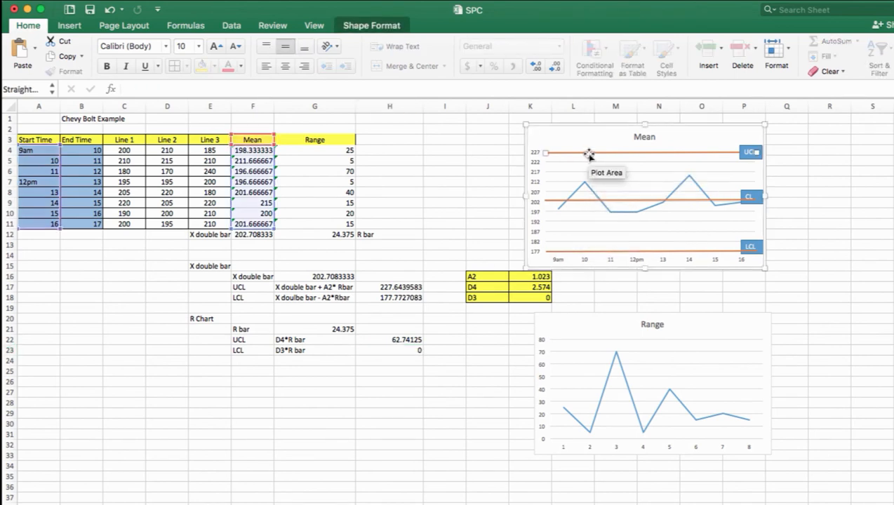
key(super+v)
drag(586, 129, 602, 353)
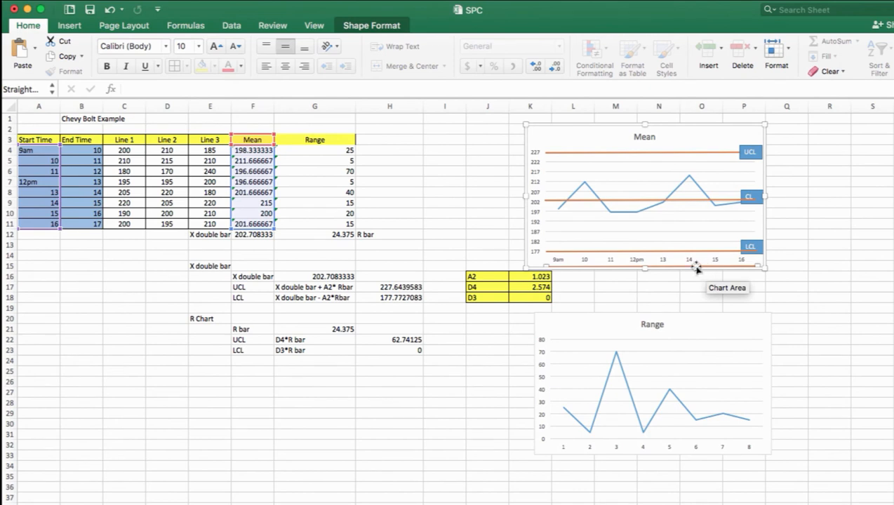
drag(696, 266, 700, 299)
double_click(728, 267)
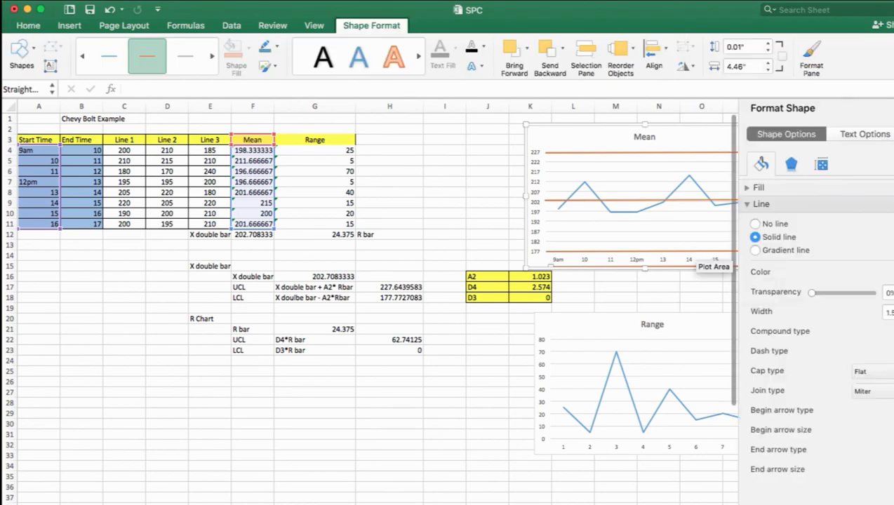
click(892, 108)
key(Delete)
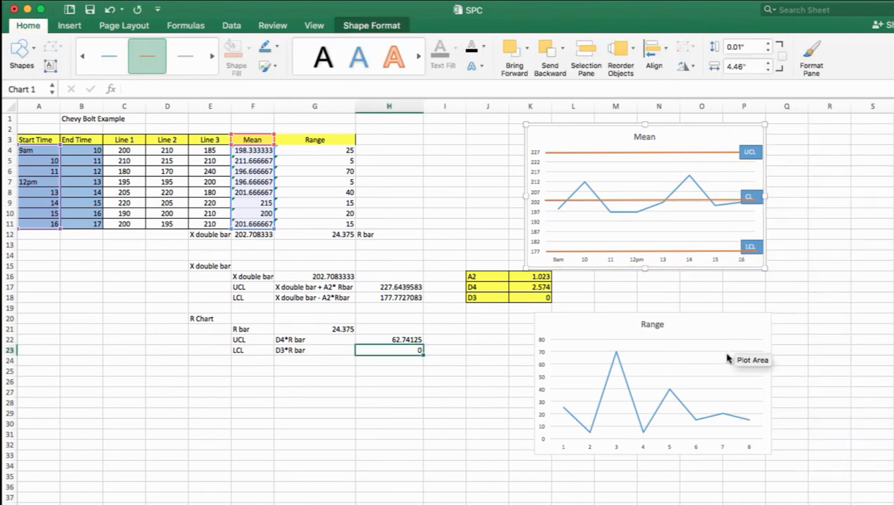
Draw a straight line about 4.63" long across the Range chart just above the 60 gridline and give it an orange line style
click(724, 332)
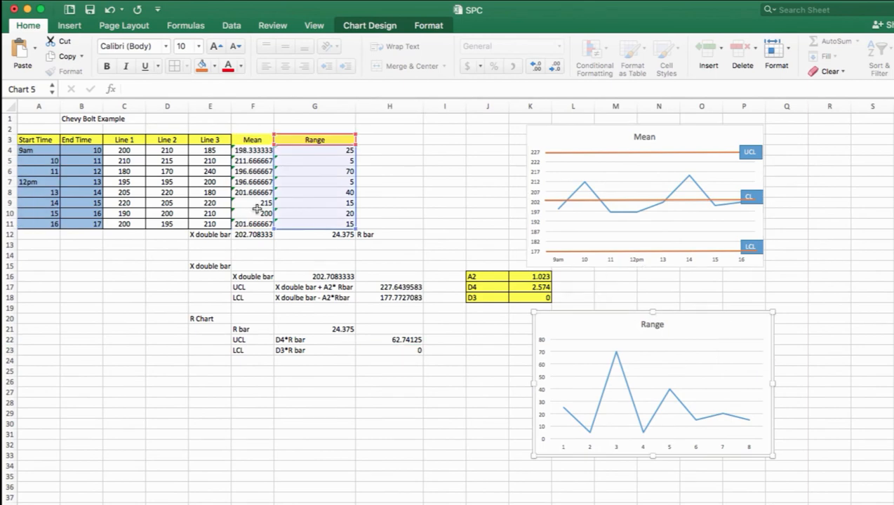
click(69, 26)
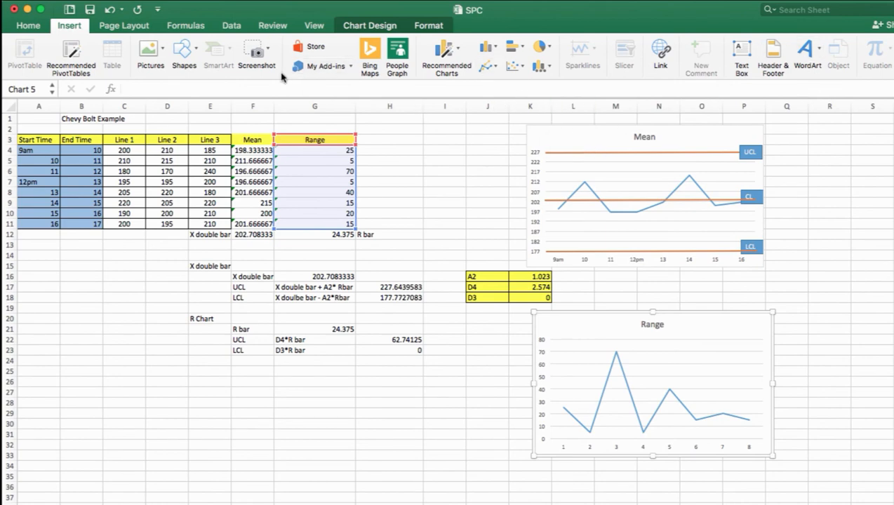
click(190, 54)
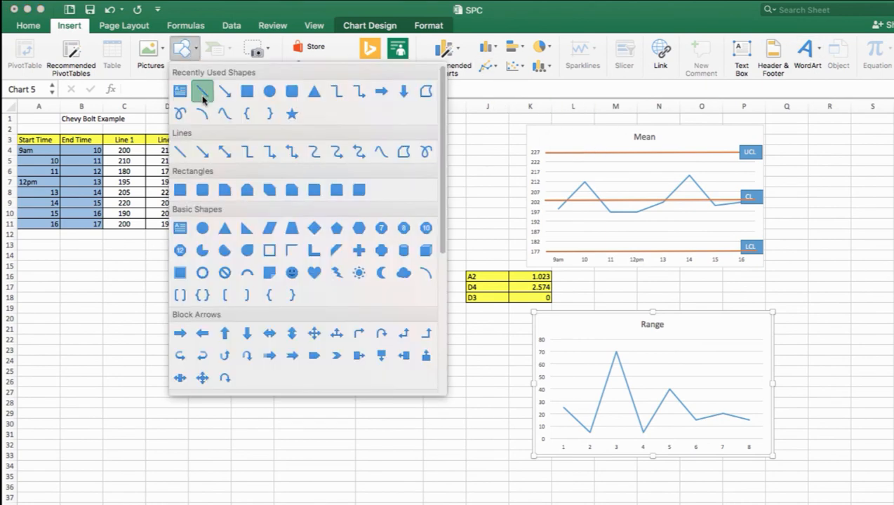
click(203, 94)
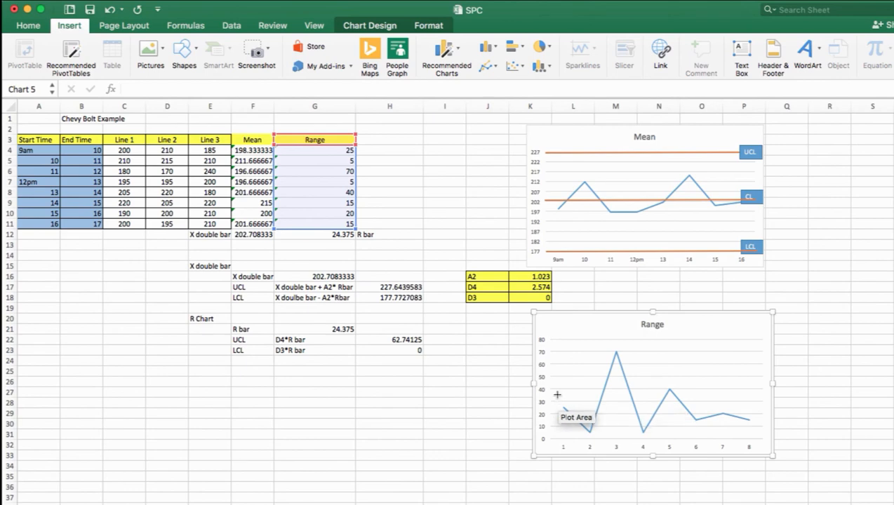
drag(548, 359, 767, 359)
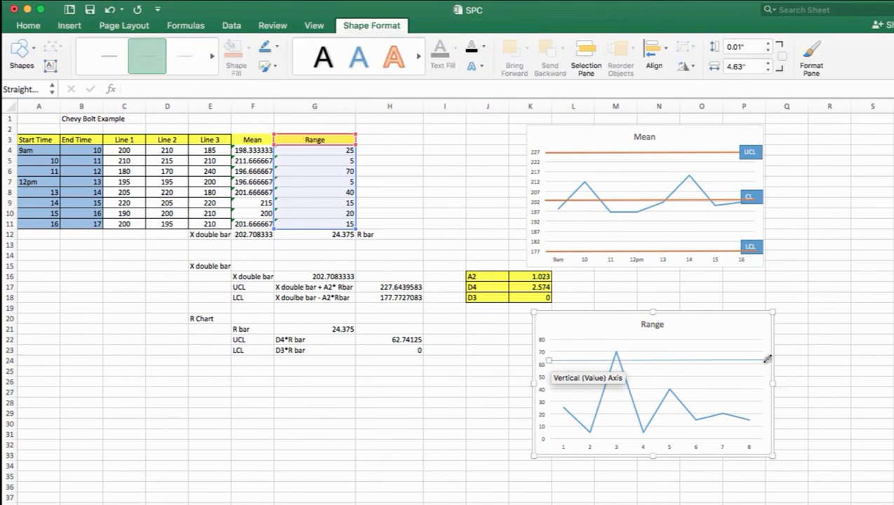
click(148, 79)
click(111, 195)
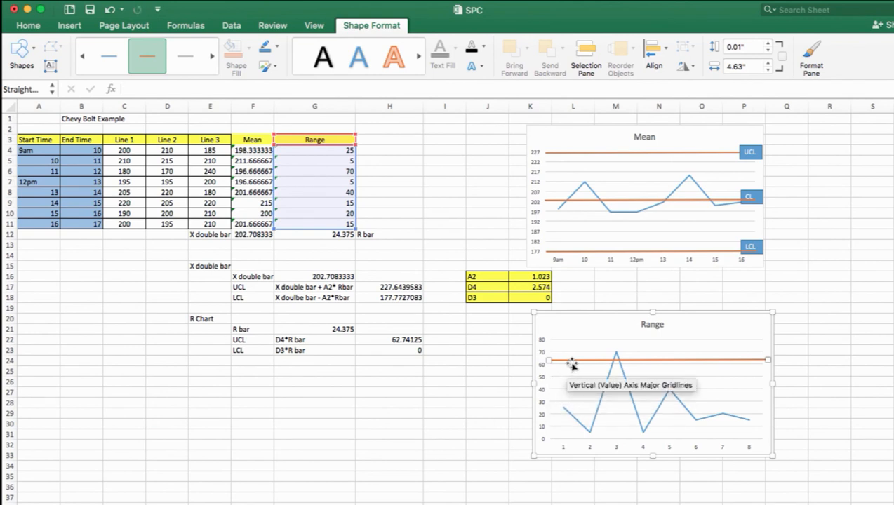
Place copies of the orange line on the Range chart at the 0 gridline and between the 20 and 30 gridlines
key(super+v)
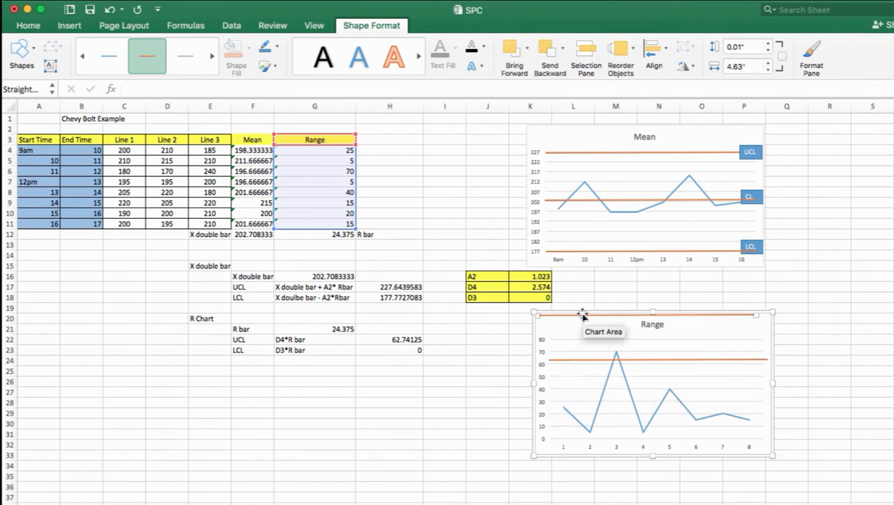
drag(582, 315, 594, 435)
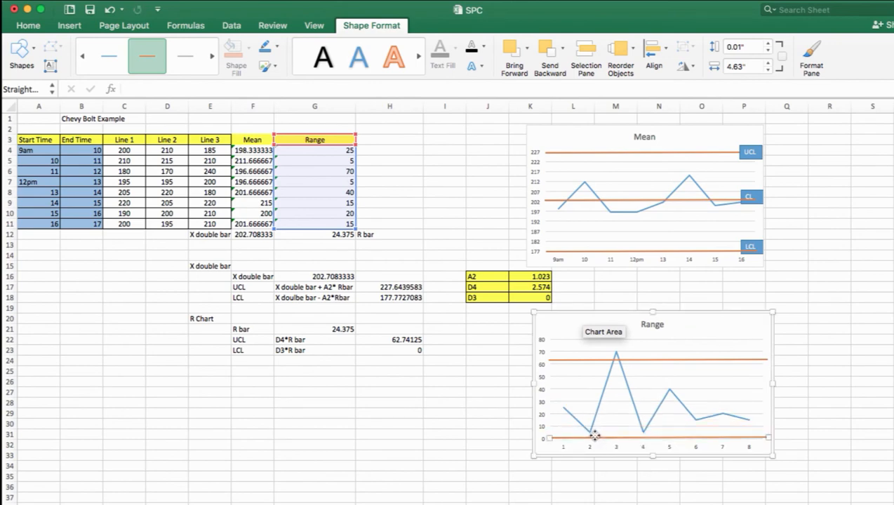
key(super+v)
drag(572, 319, 585, 411)
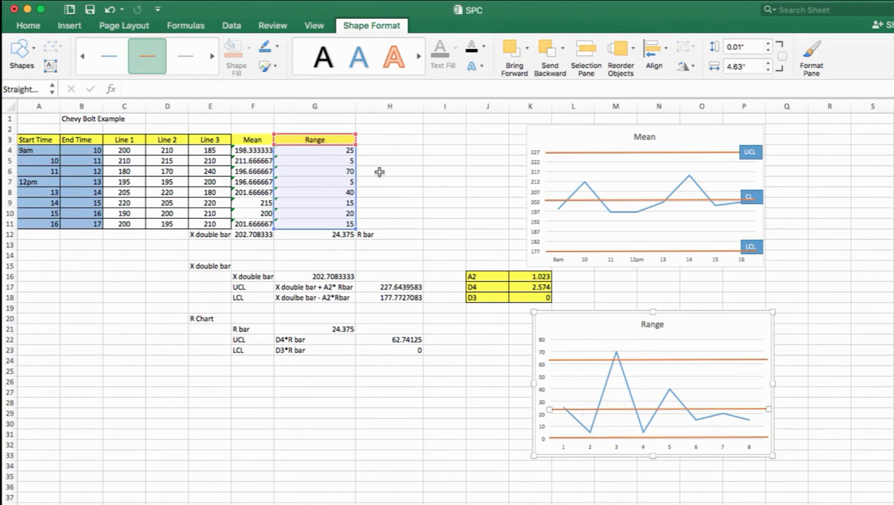
Draw a rectangle about 0.38" high and 0.51" wide at the end of the Range chart's upper orange line and label it UCL
click(32, 48)
click(83, 92)
drag(743, 343, 768, 363)
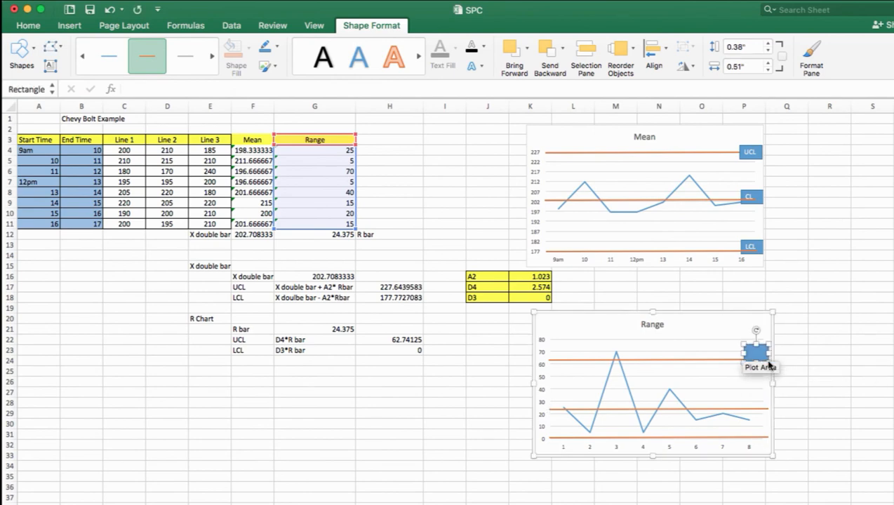
right_click(751, 352)
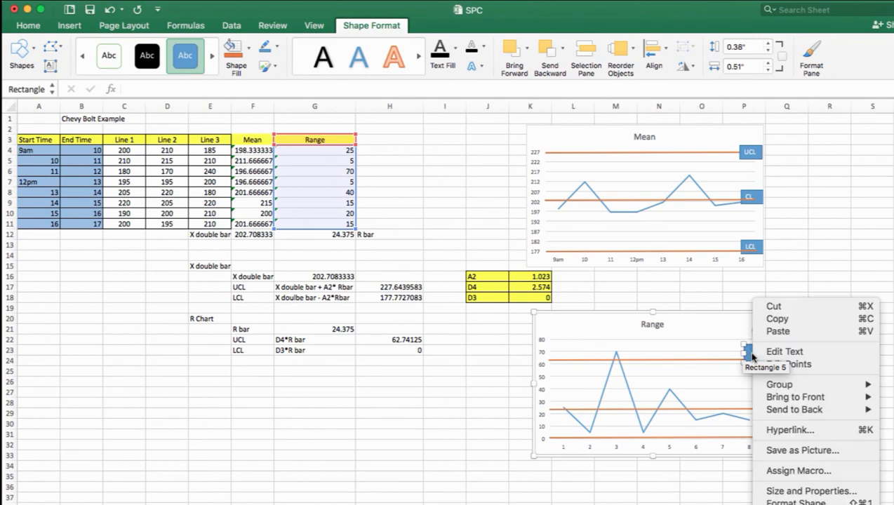
click(778, 353)
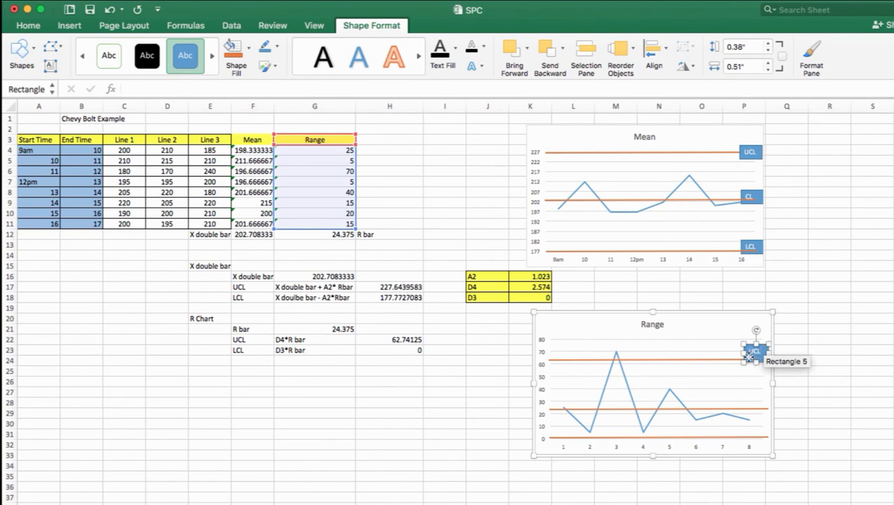
Place a copy of the UCL box at the end of the Range chart's middle orange line and relabel it CL
key(super+v)
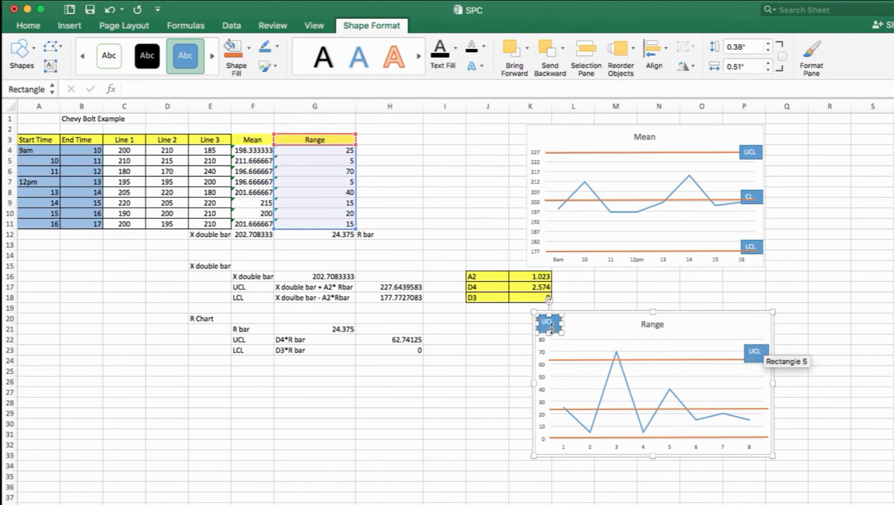
drag(547, 333, 743, 404)
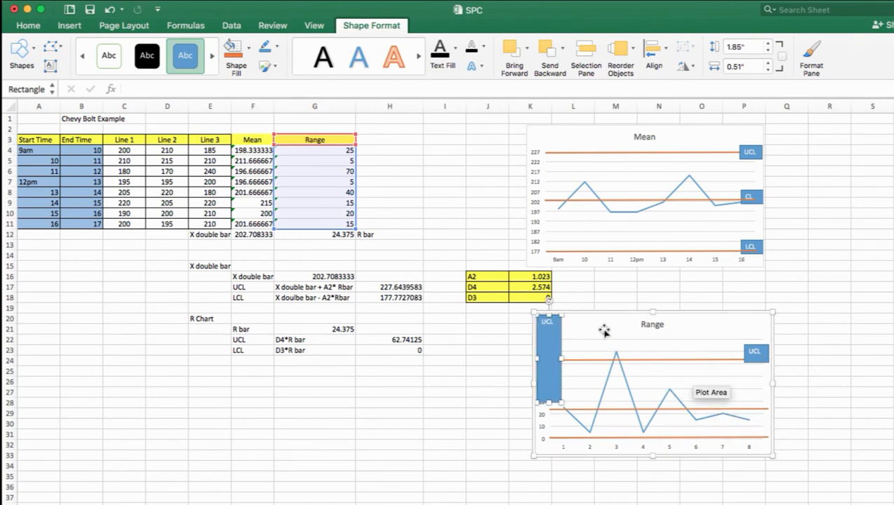
key(cmd+z)
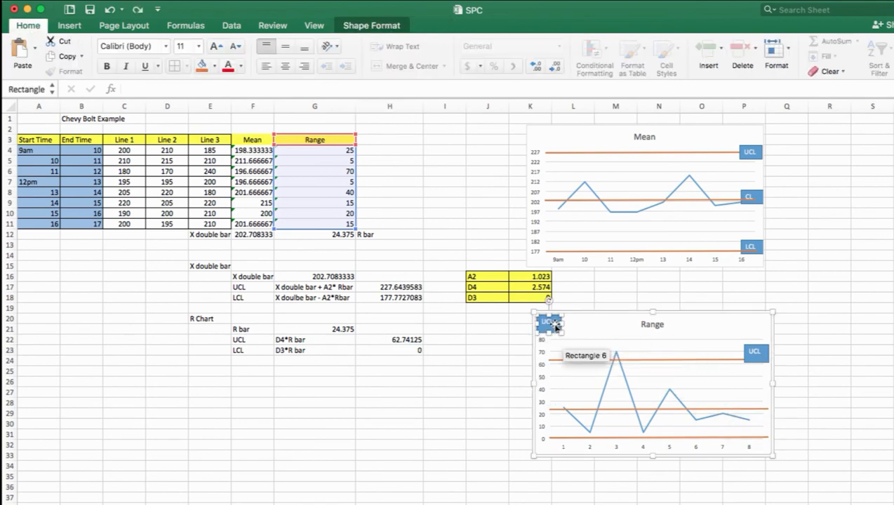
drag(554, 323, 763, 406)
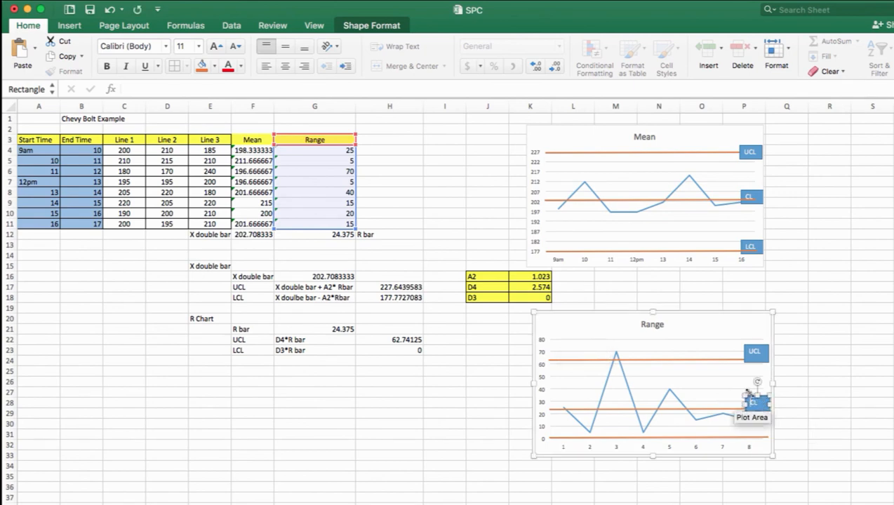
Place another copy of the UCL box at the end of the Range chart's lowest orange line and relabel it LCL
key(super+v)
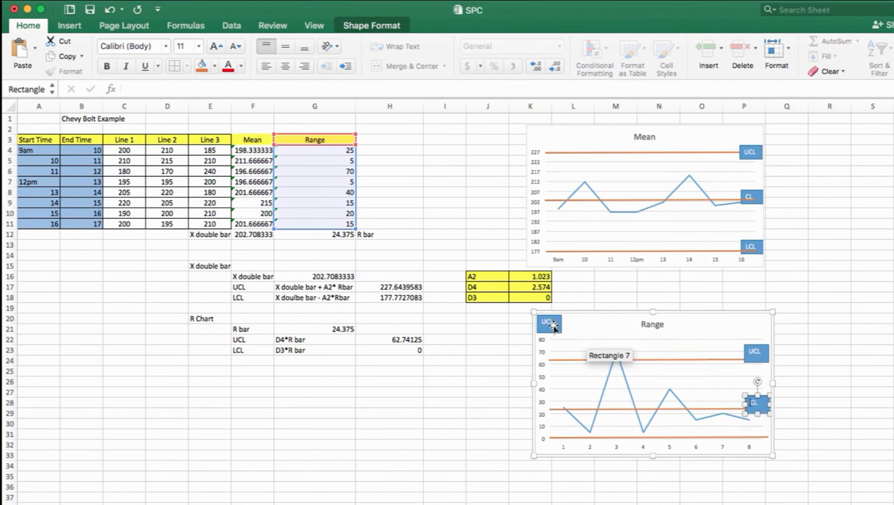
drag(554, 325, 764, 442)
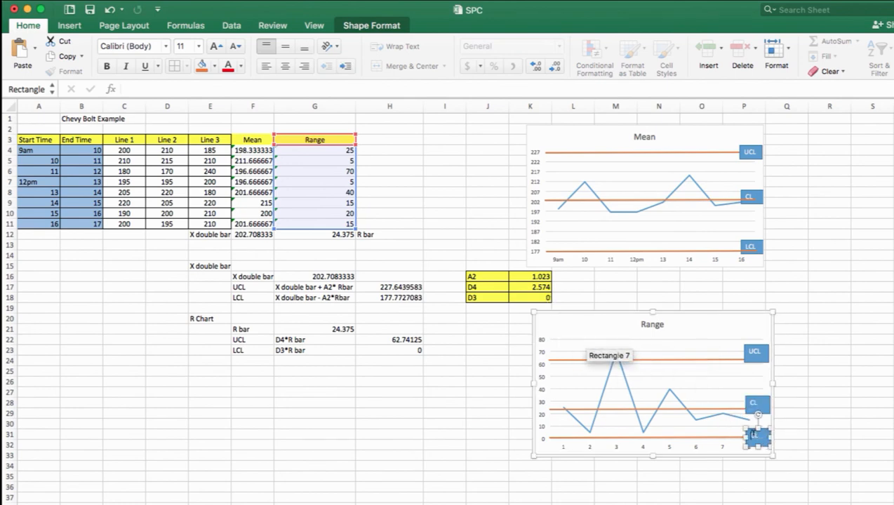
click(829, 414)
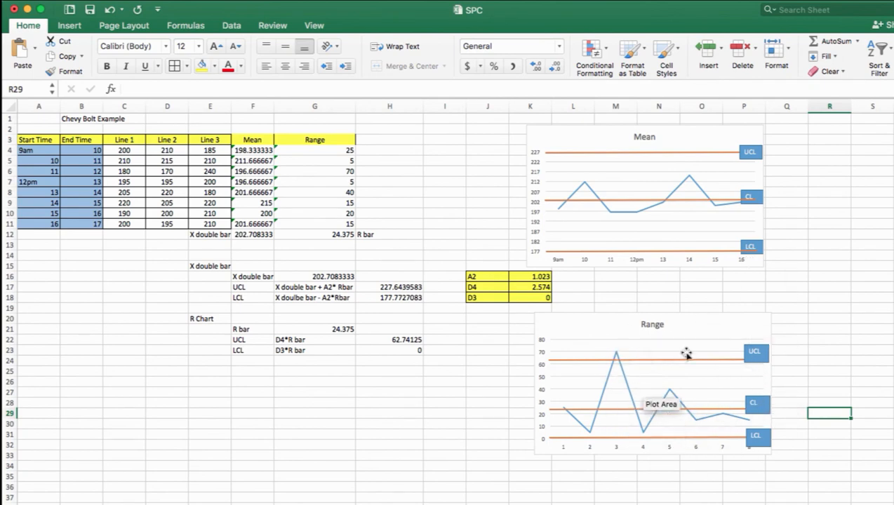
Set the Range chart's horizontal axis labels to the start times in A4:A11
click(614, 449)
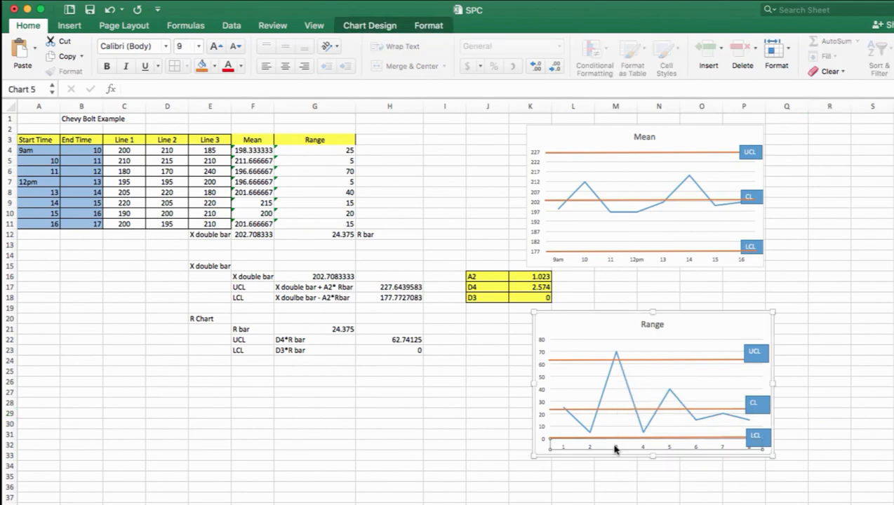
right_click(615, 450)
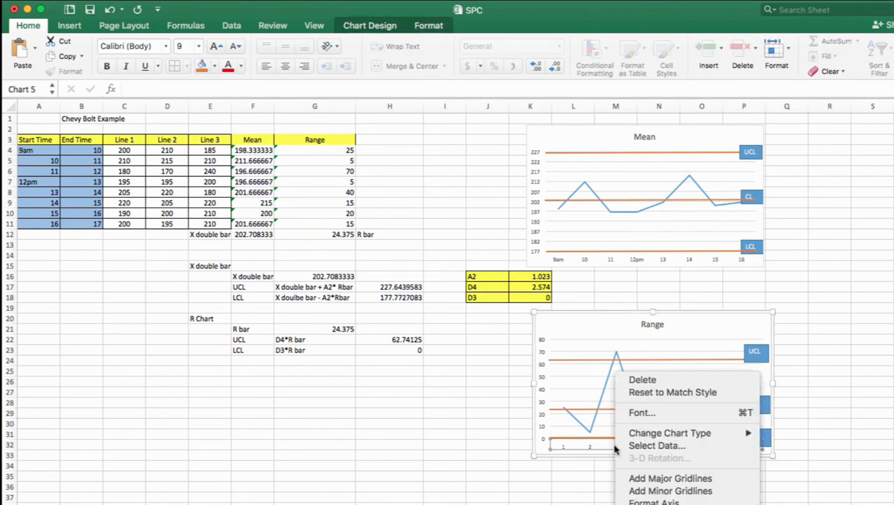
click(657, 446)
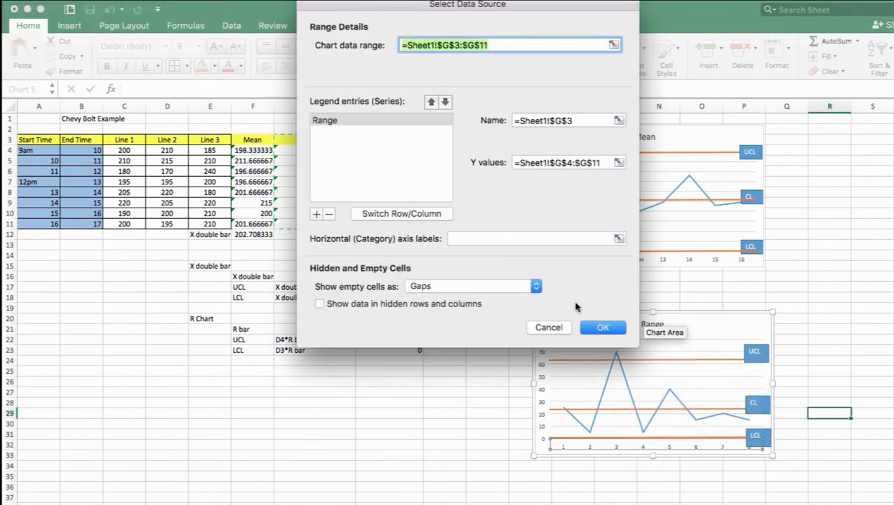
click(618, 239)
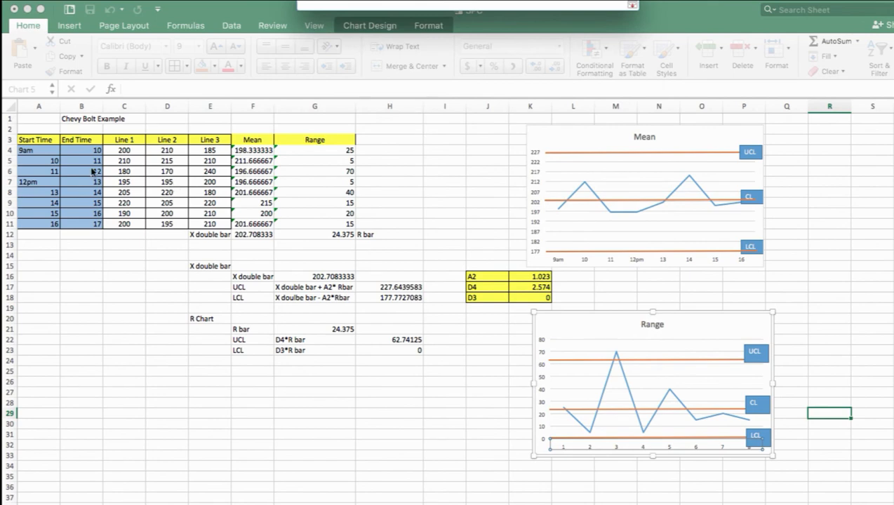
drag(44, 149, 40, 224)
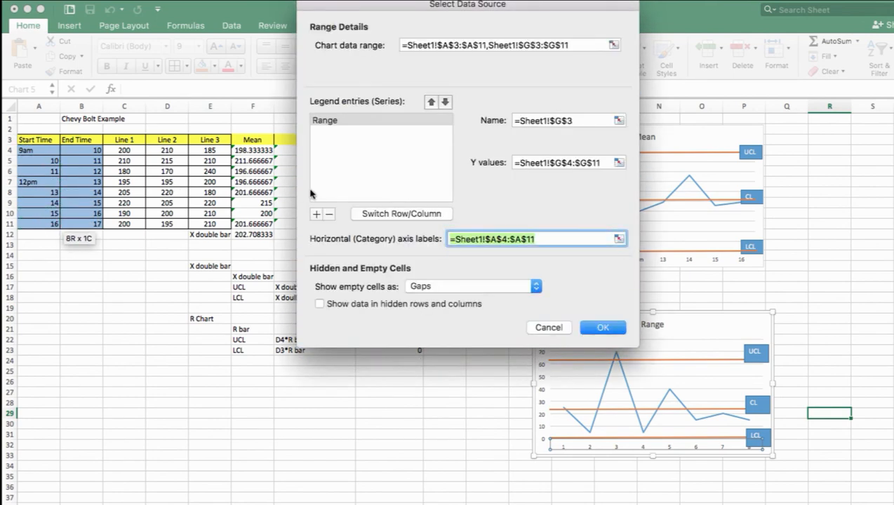
click(607, 326)
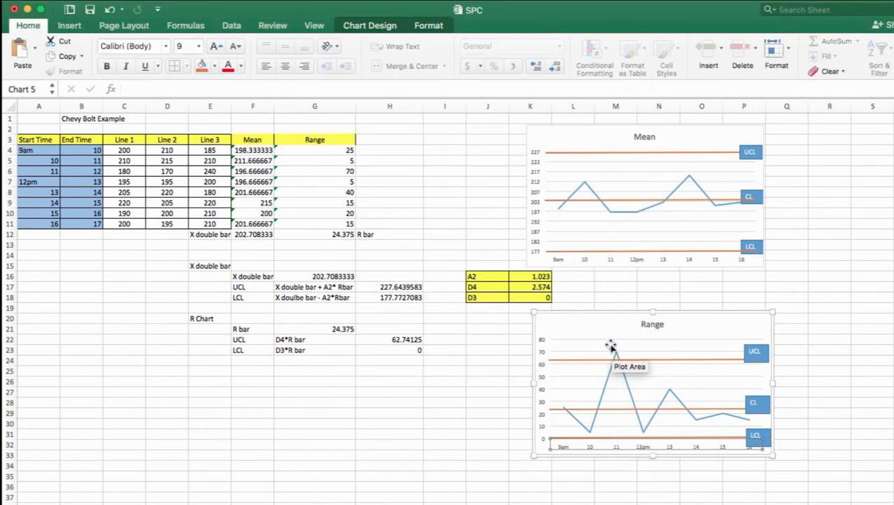
Examine the Line 1, Line 2 and Line 3 readings in row 6 for the 11 to 12 period
mouse_move(613, 356)
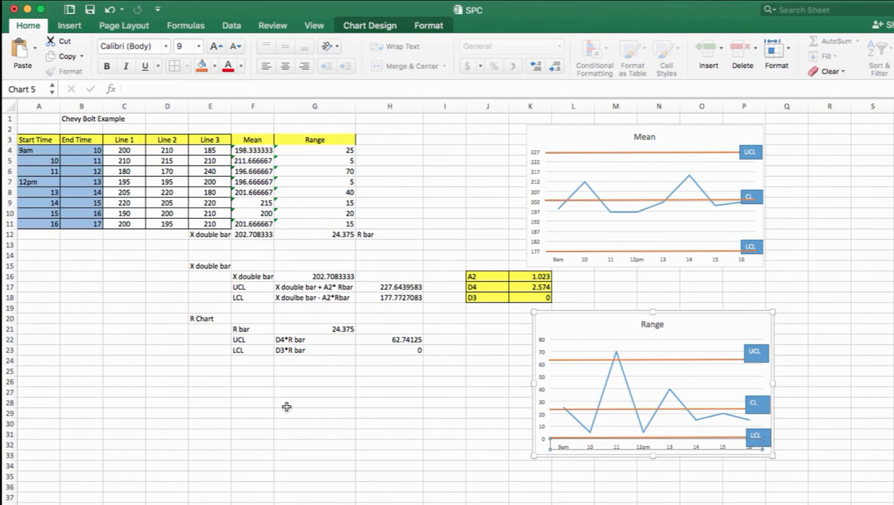
click(47, 170)
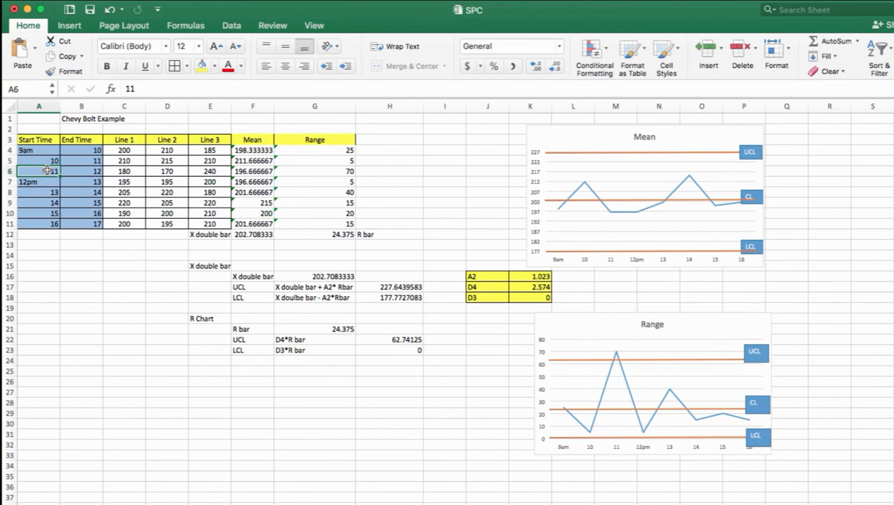
key(Right)
key(Right)
key(Left)
key(Left)
key(Right)
key(Right)
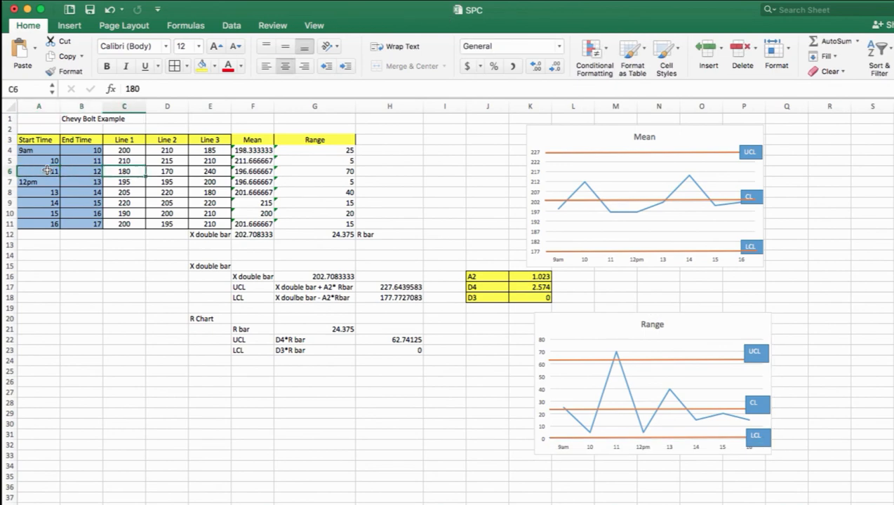
key(Right)
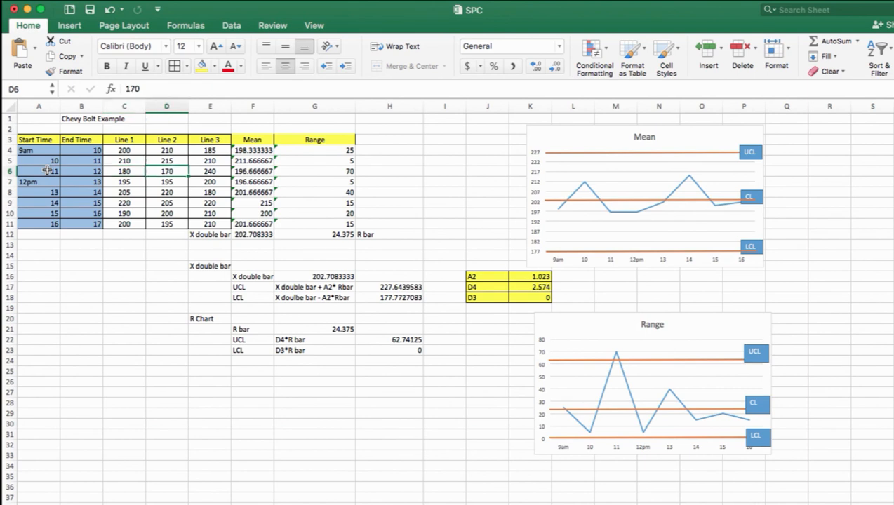
key(Right)
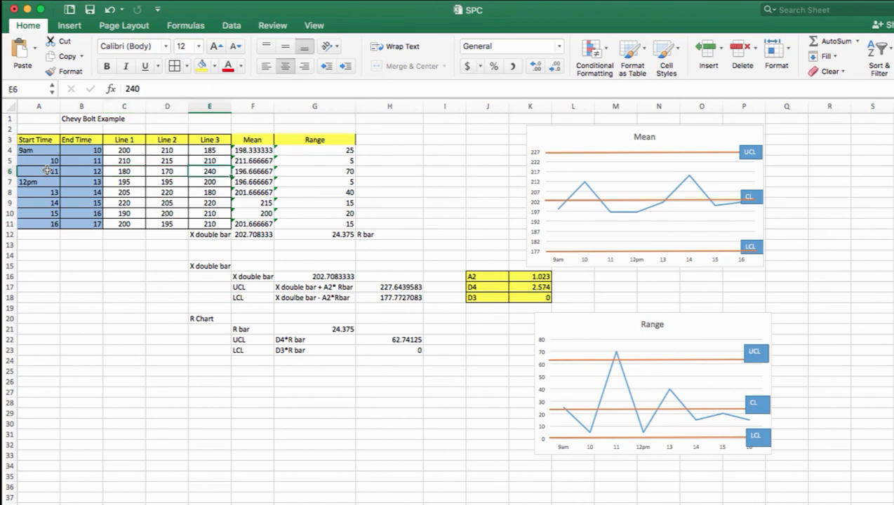
key(Left)
key(Left)
key(Left)
key(Right)
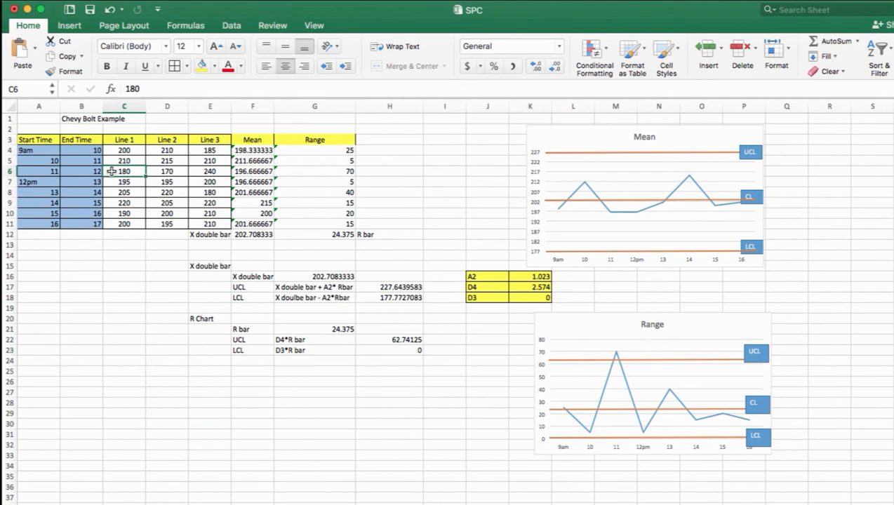
key(Right)
key(Right)
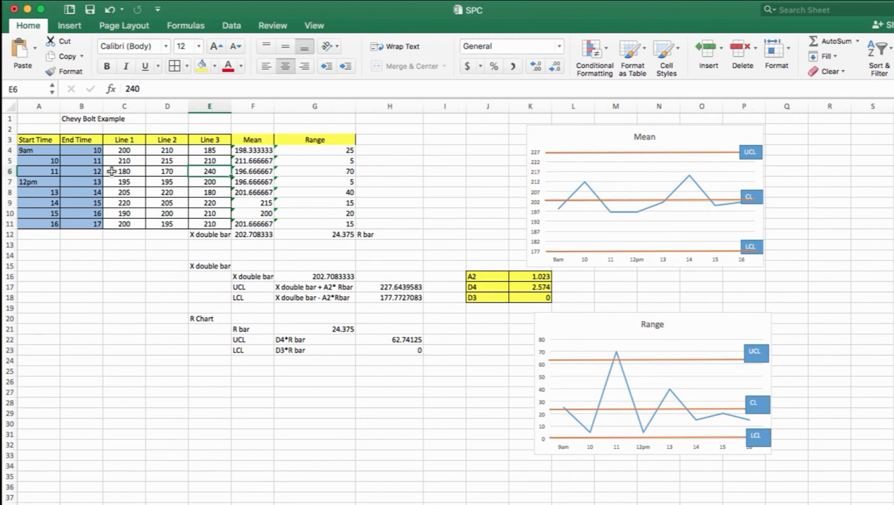
Inspect the Range chart's data point for the 11 start time against the UCL line
key(F11)
key(F11)
scroll(247, 223, right, 1)
scroll(209, 193, left, 1)
scroll(209, 193, down, 1)
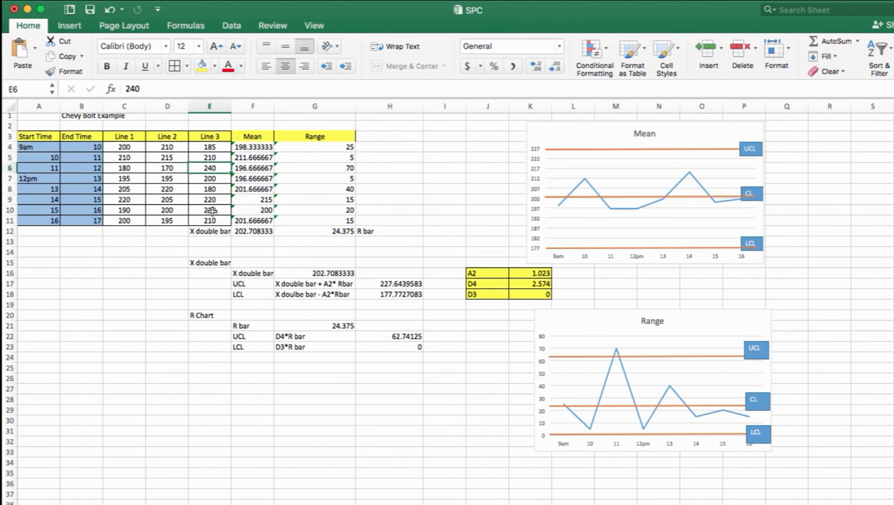
scroll(212, 210, up, 1)
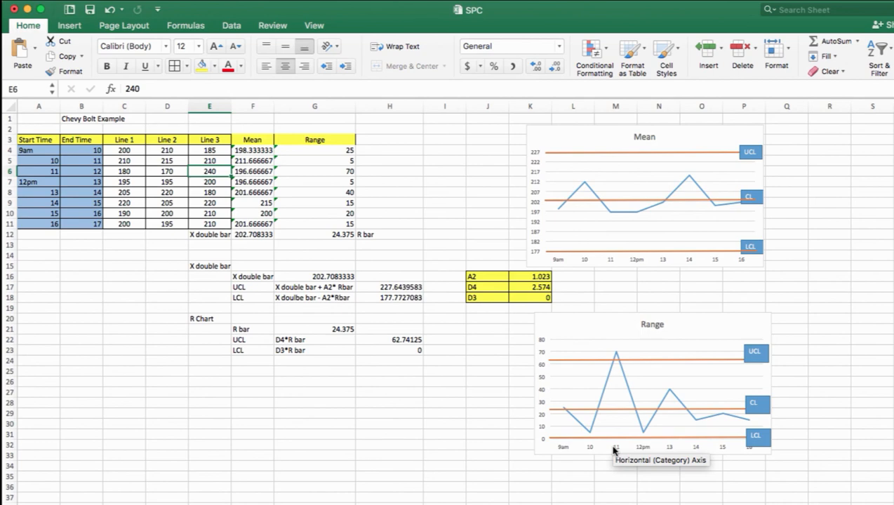
mouse_move(618, 350)
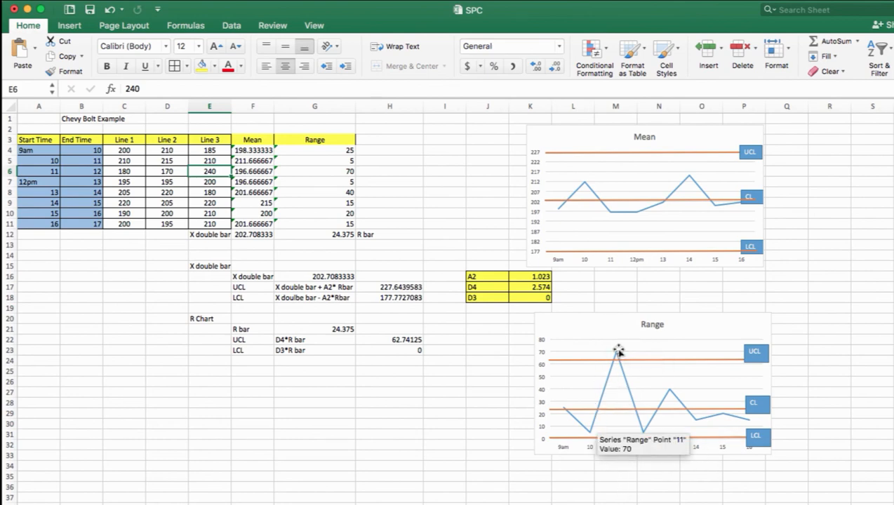